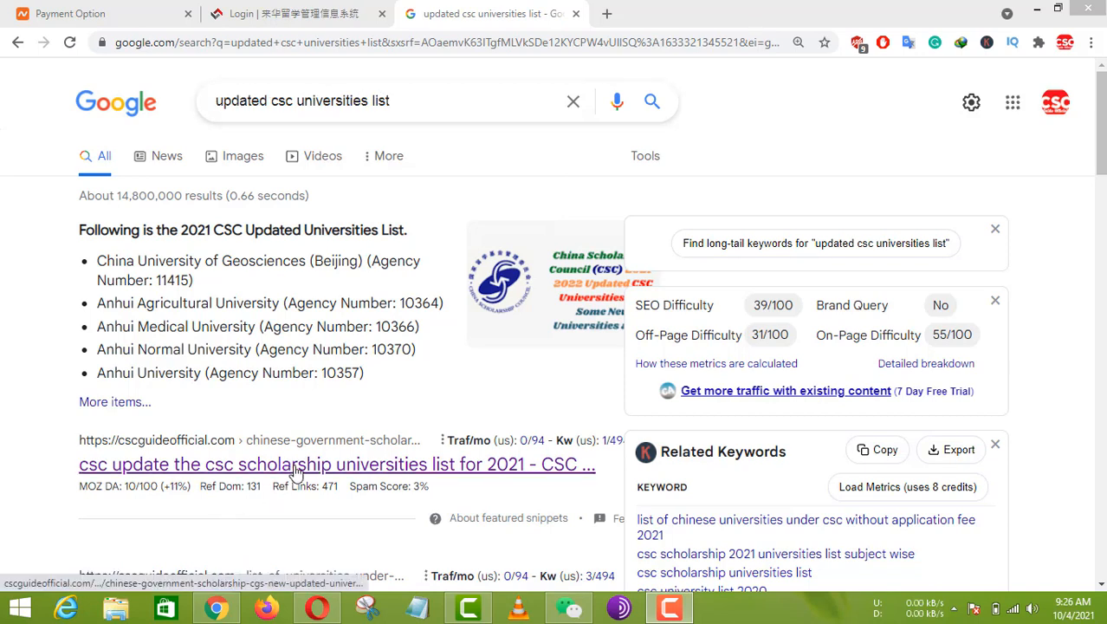
Open the site's 273 CSC Updated Universities List article for 2022-2023 and view the universities' agency numbers
click(363, 468)
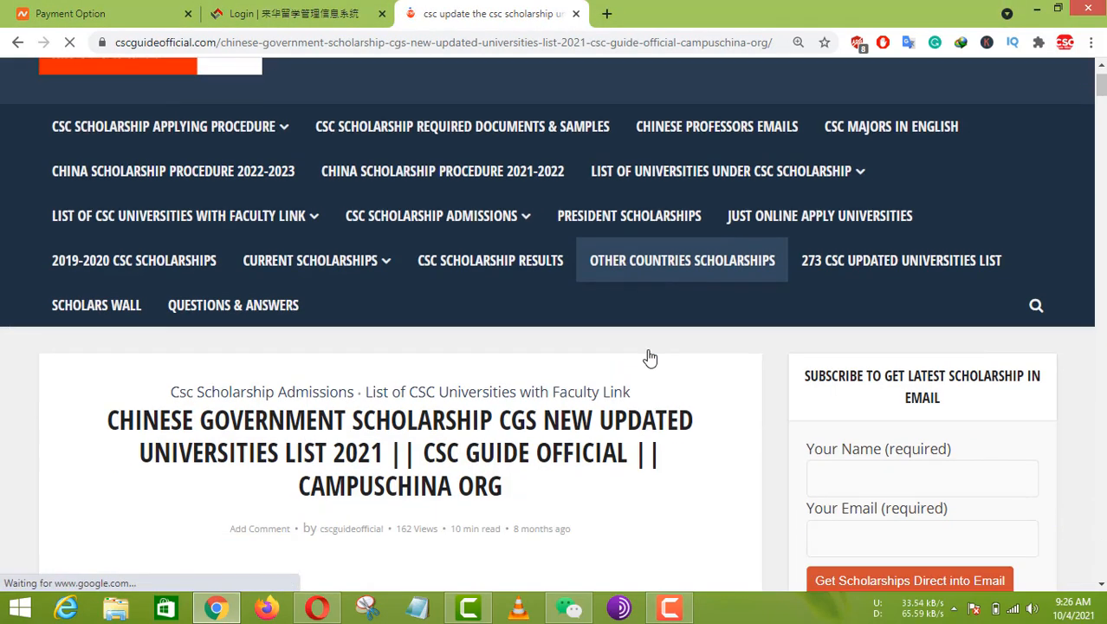
click(934, 177)
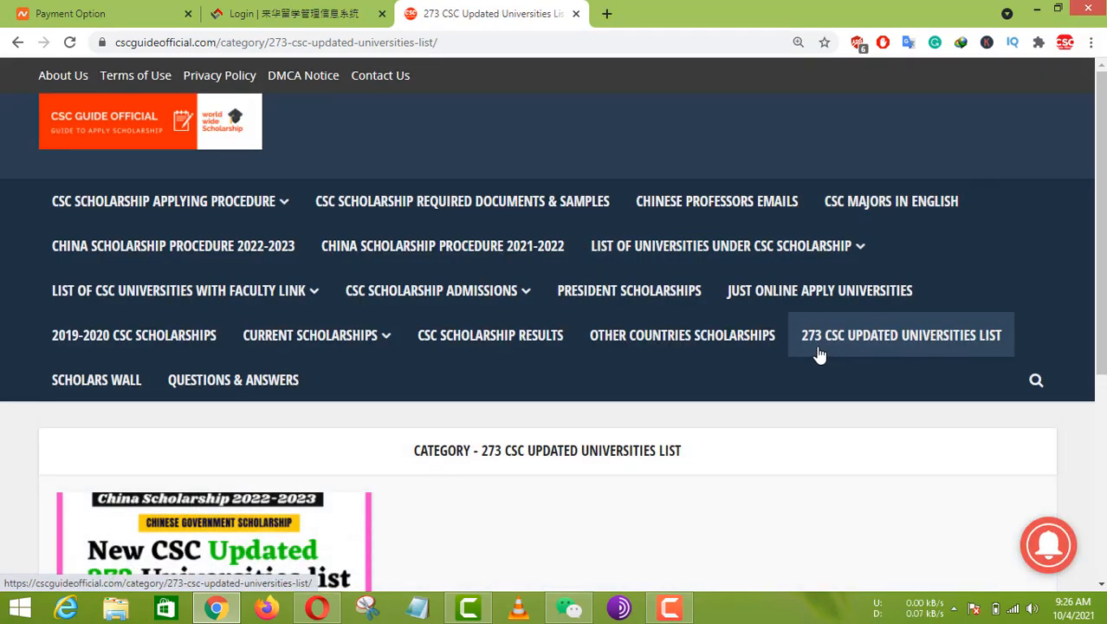
scroll(898, 350, down, 3)
click(264, 361)
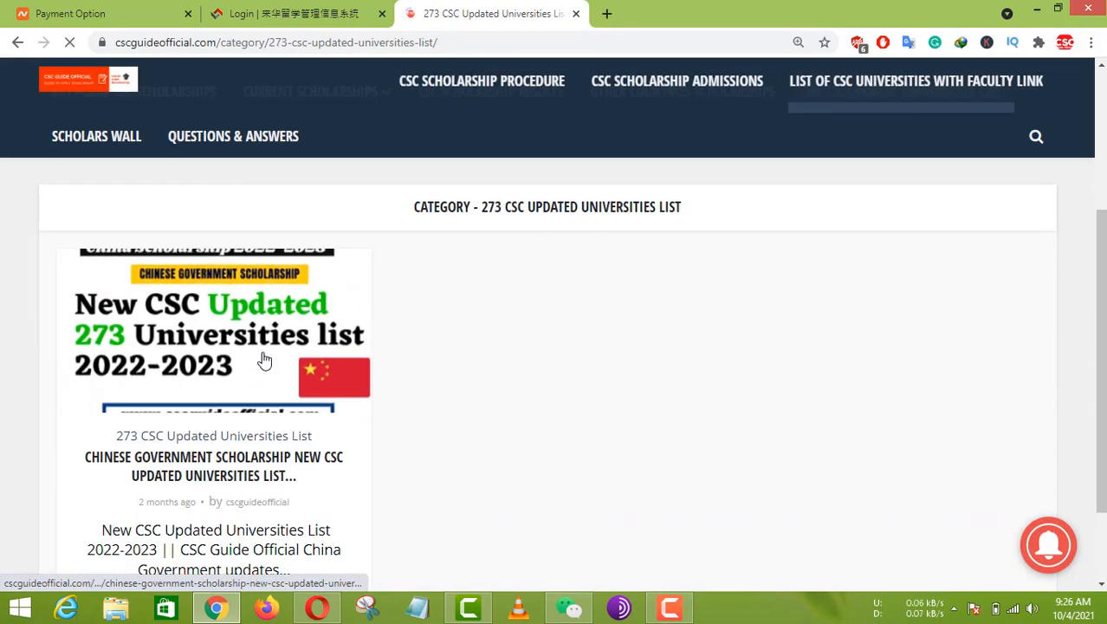
scroll(447, 391, down, 12)
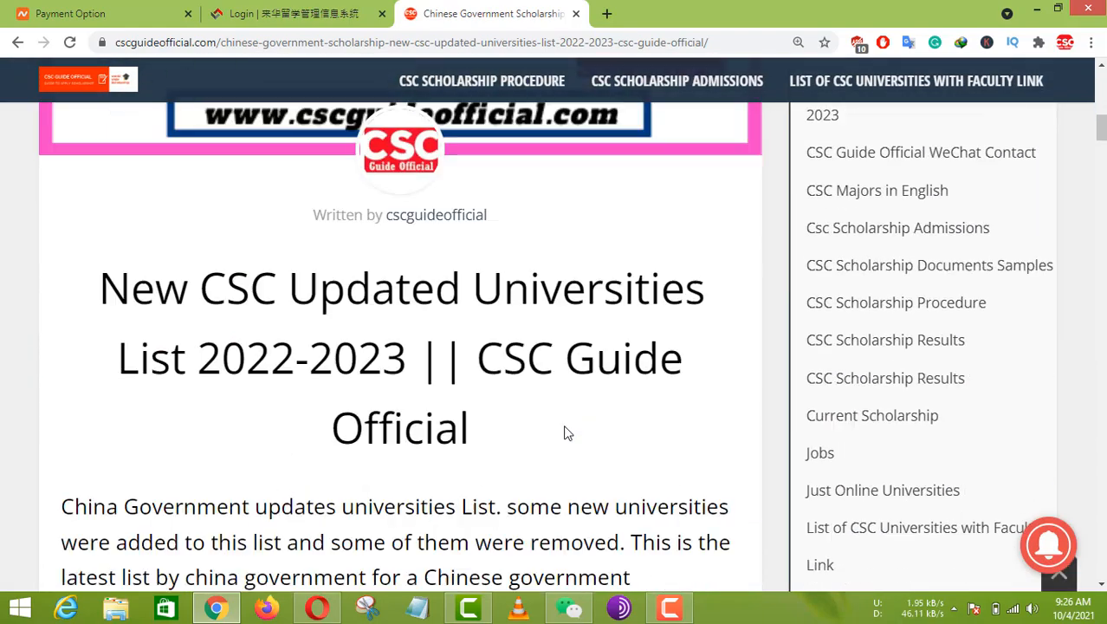
scroll(564, 434, down, 8)
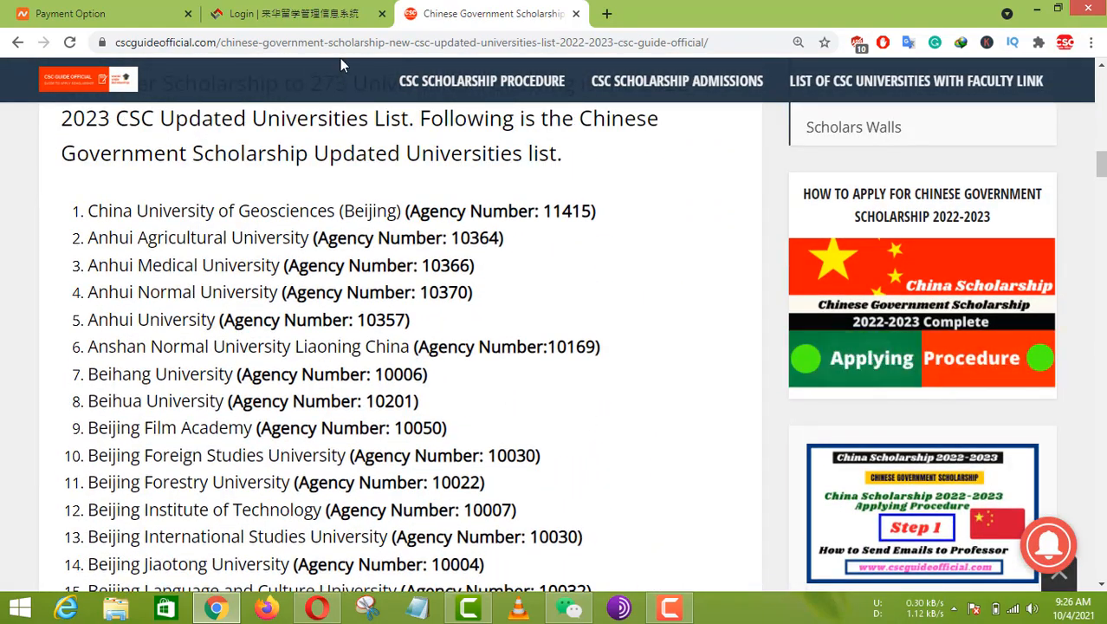
View the sign-in page of the Chinese Government Scholarship Information System
click(322, 15)
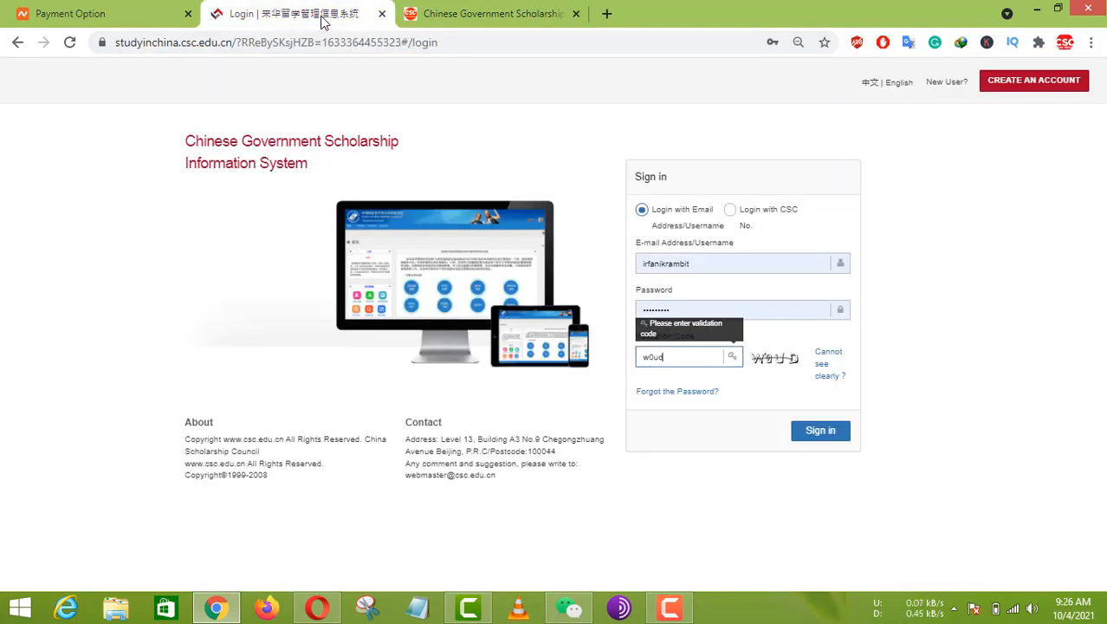
click(964, 292)
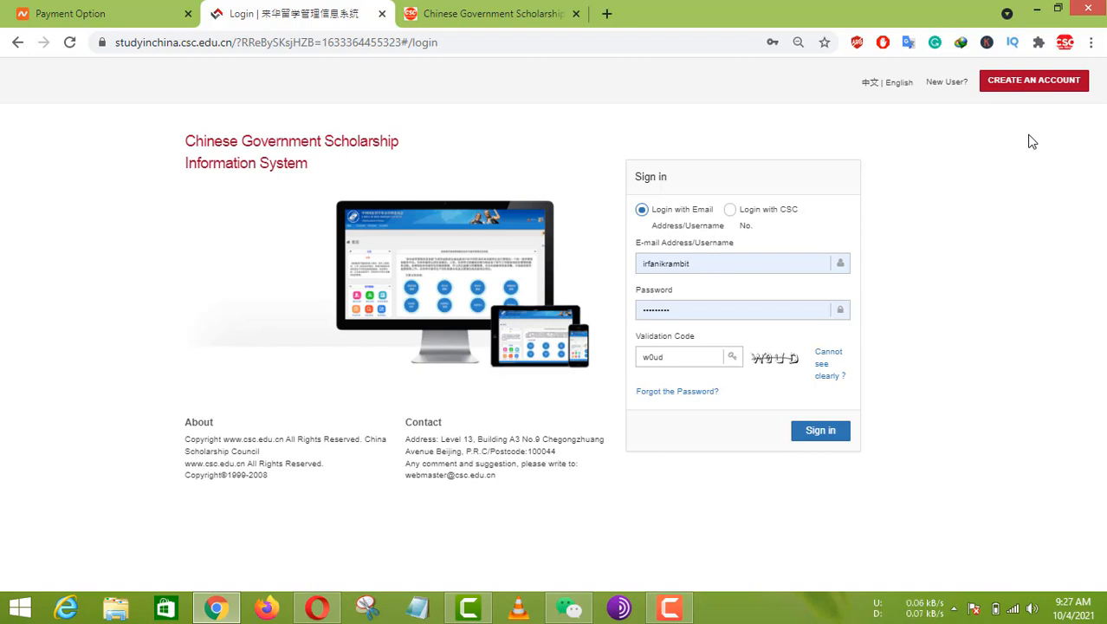
Return to the CSC guide site and open the CSC Majors in English article for Anhui Agricultural University at its majors list
click(494, 15)
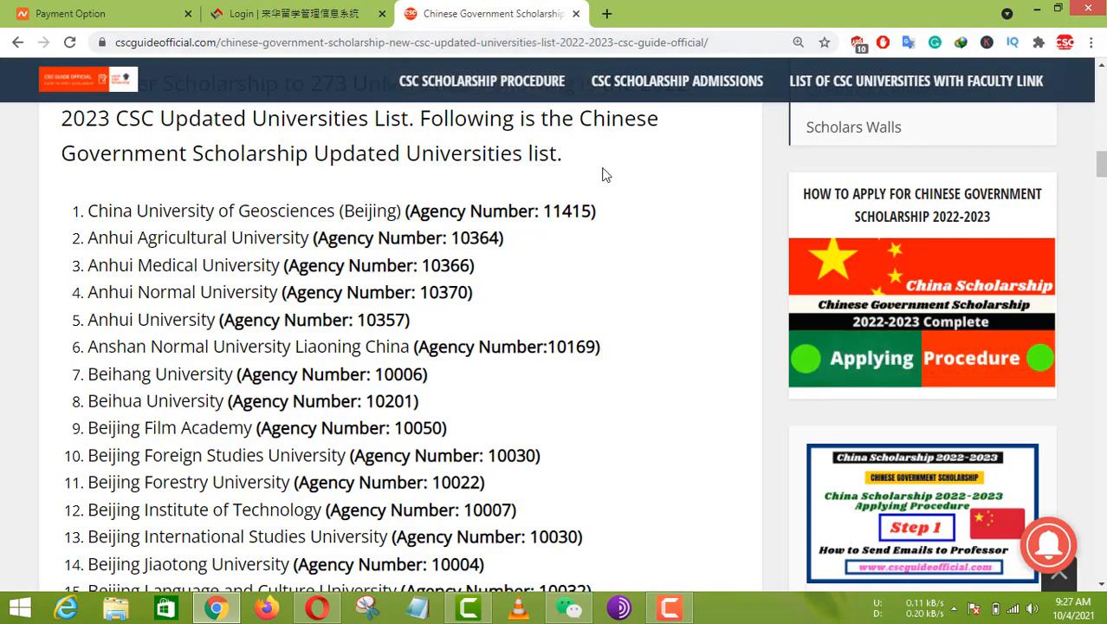
scroll(605, 175, up, 20)
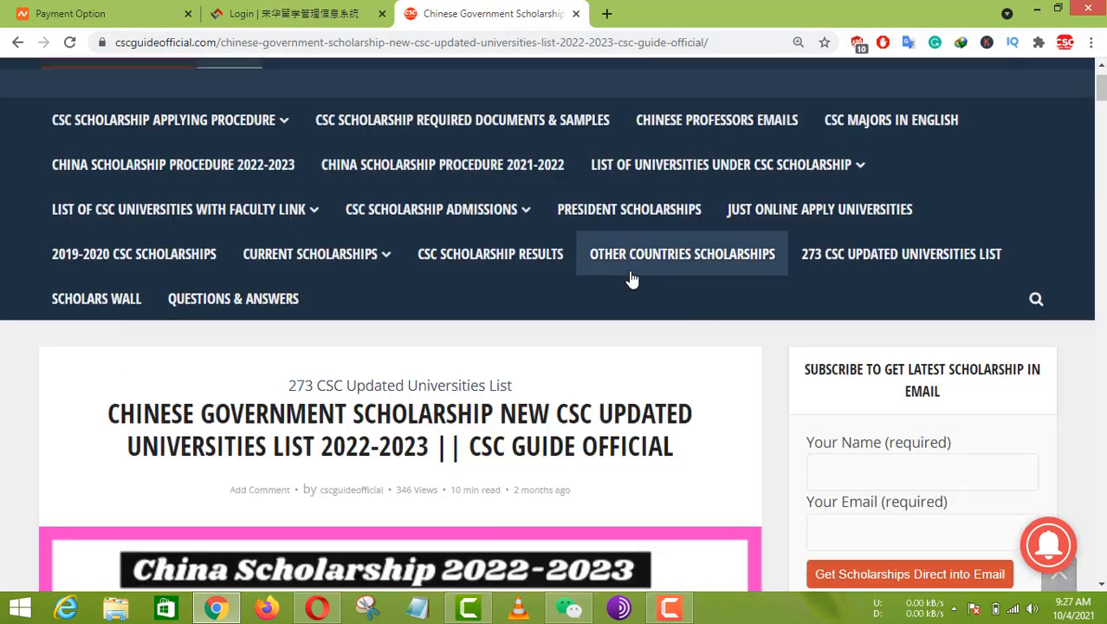
scroll(632, 279, up, 1)
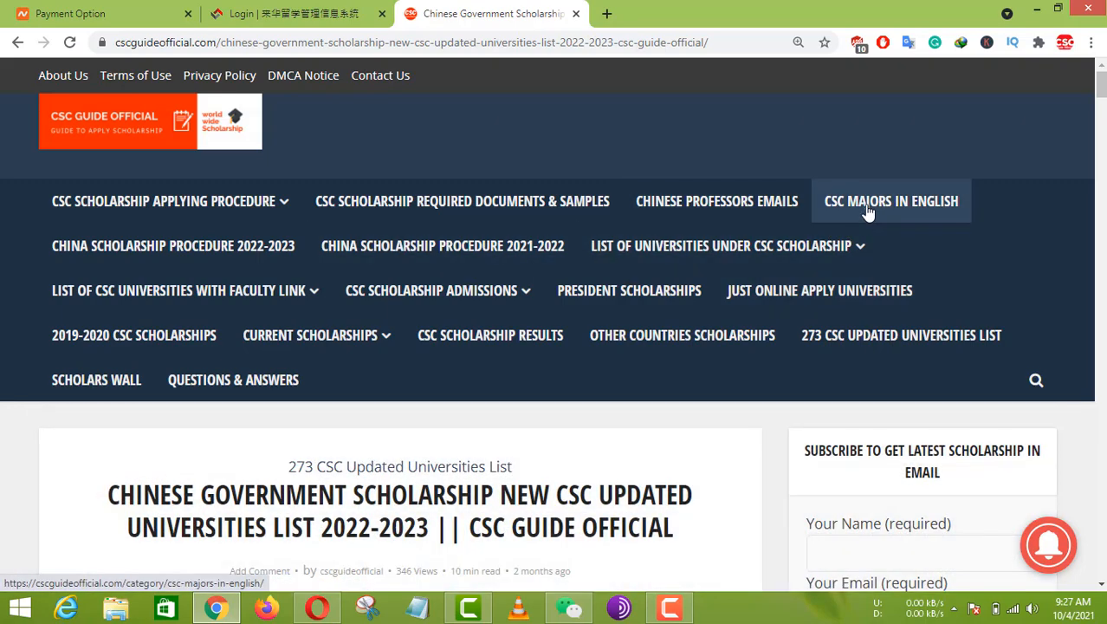
click(868, 208)
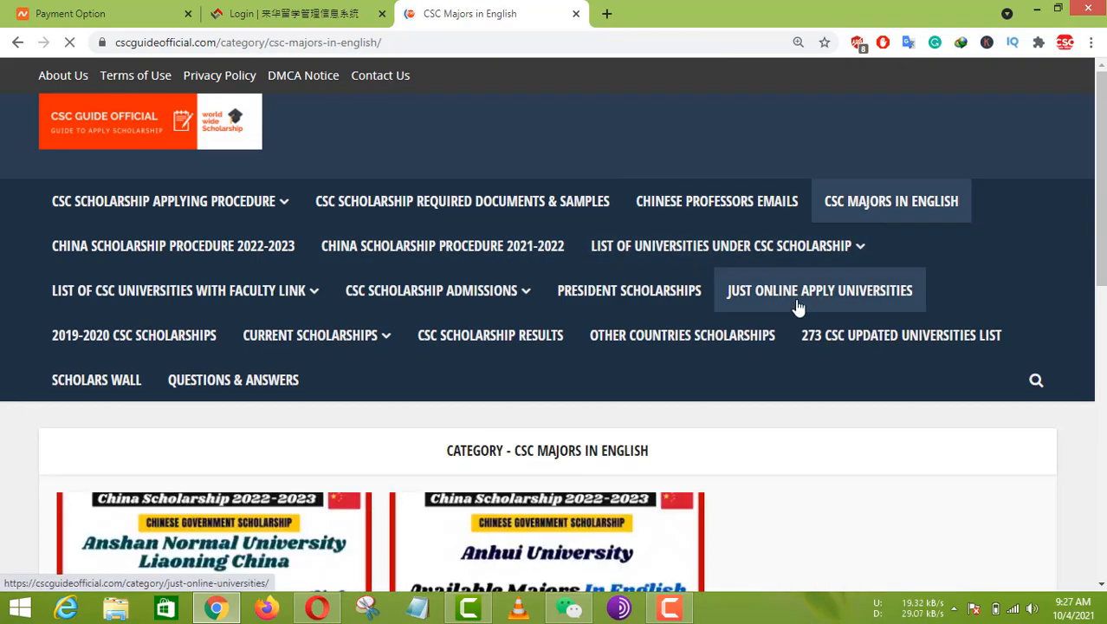
scroll(507, 408, down, 5)
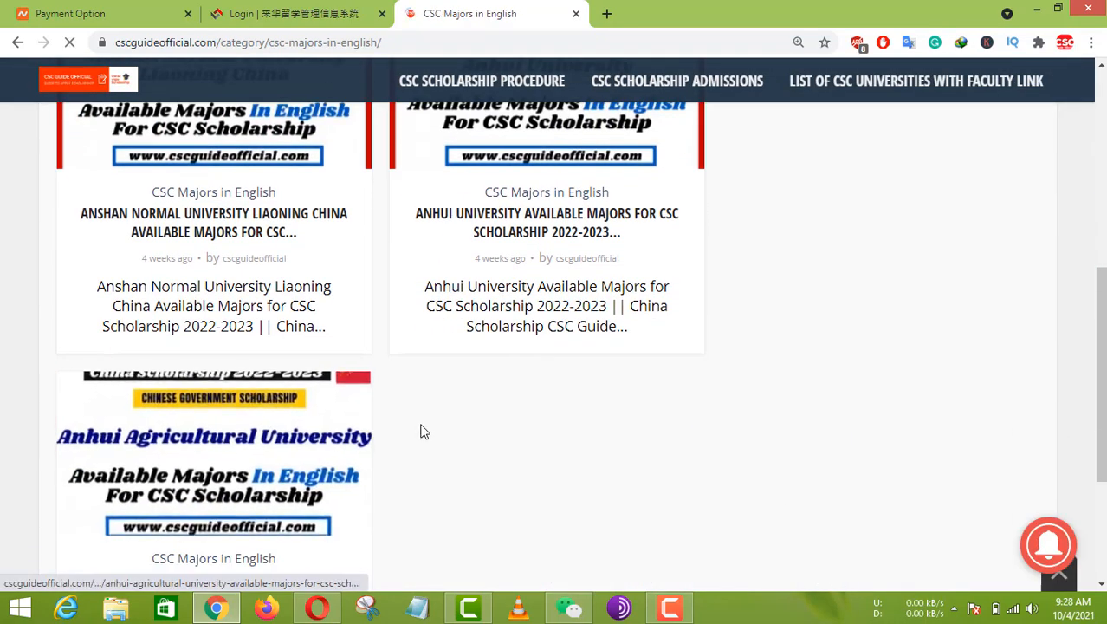
click(423, 432)
scroll(568, 430, down, 3)
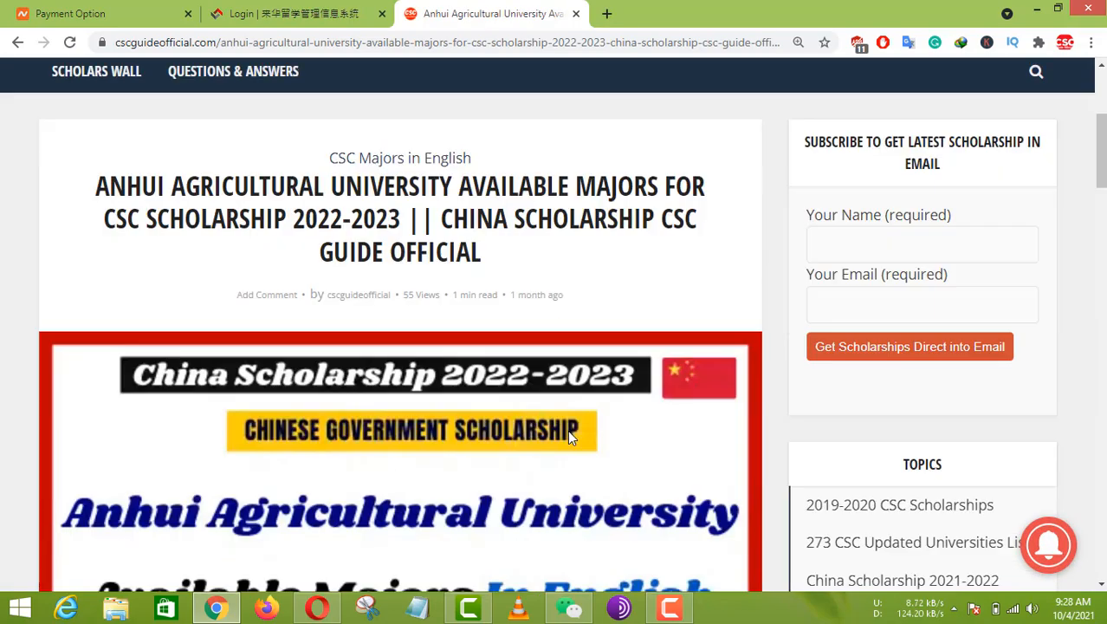
scroll(569, 436, down, 15)
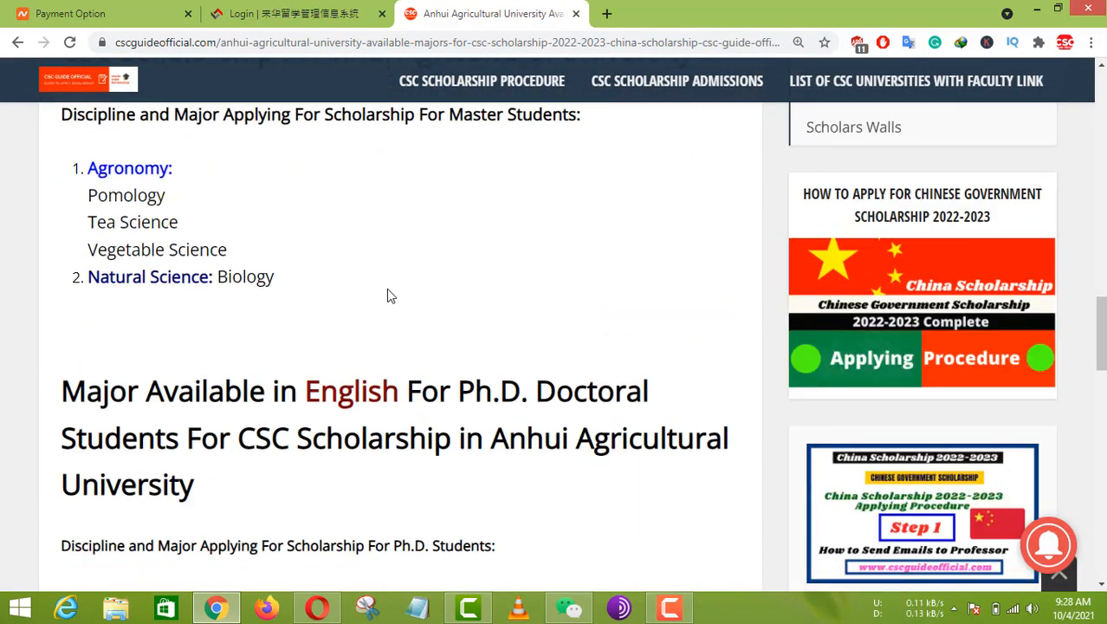
Examine the English-taught majors offered to master's and Ph.D. students at Anhui Agricultural University
click(330, 21)
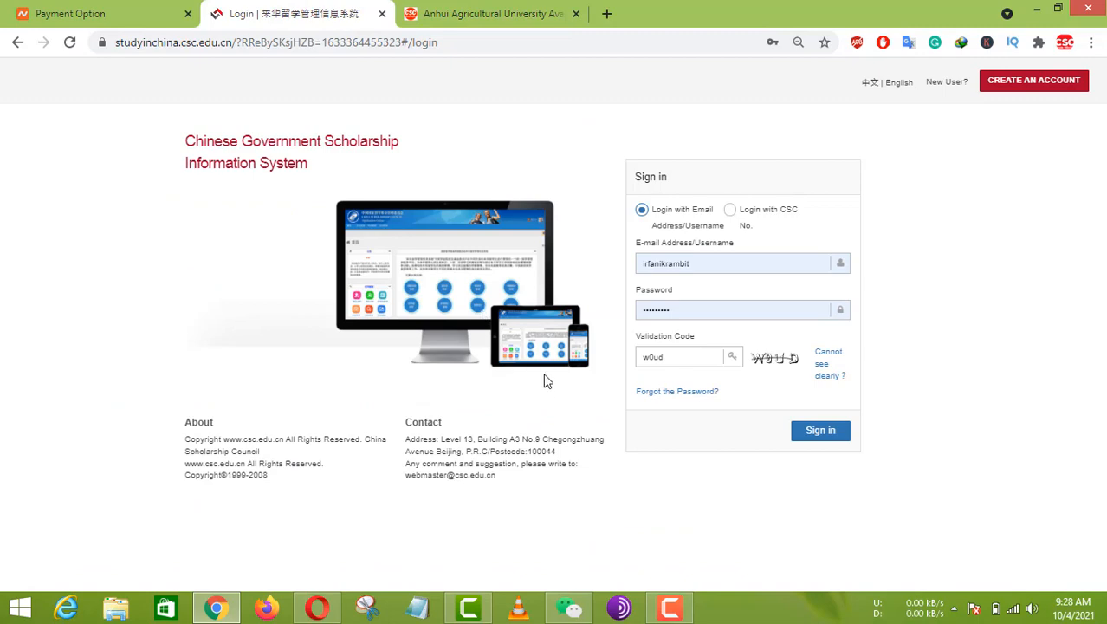
click(489, 15)
scroll(447, 407, down, 3)
scroll(304, 388, up, 5)
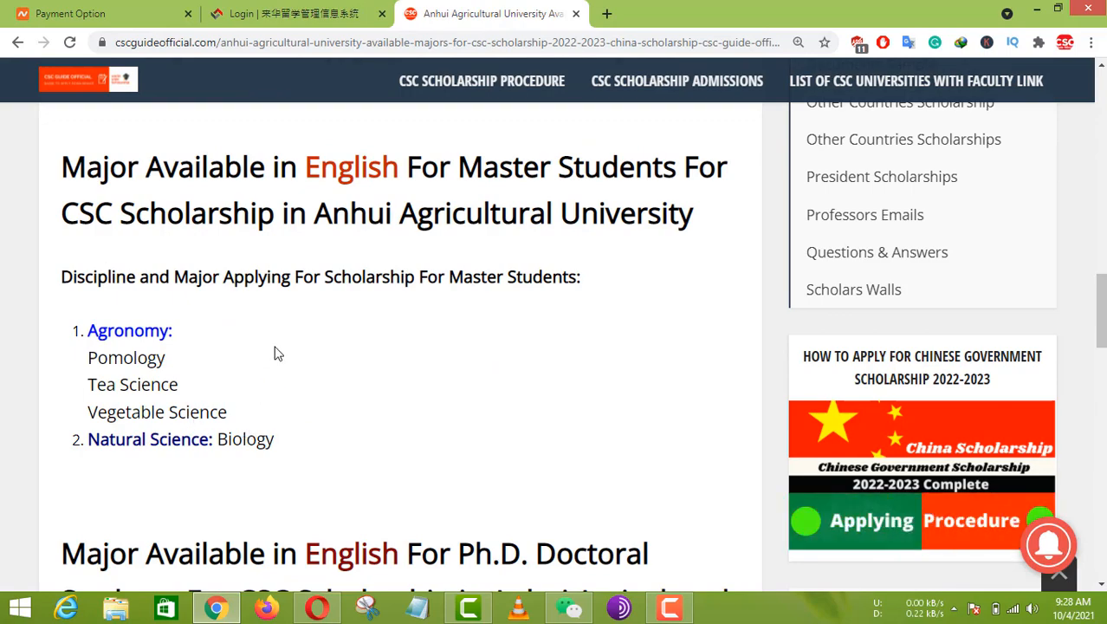
scroll(465, 337, up, 4)
scroll(464, 339, up, 3)
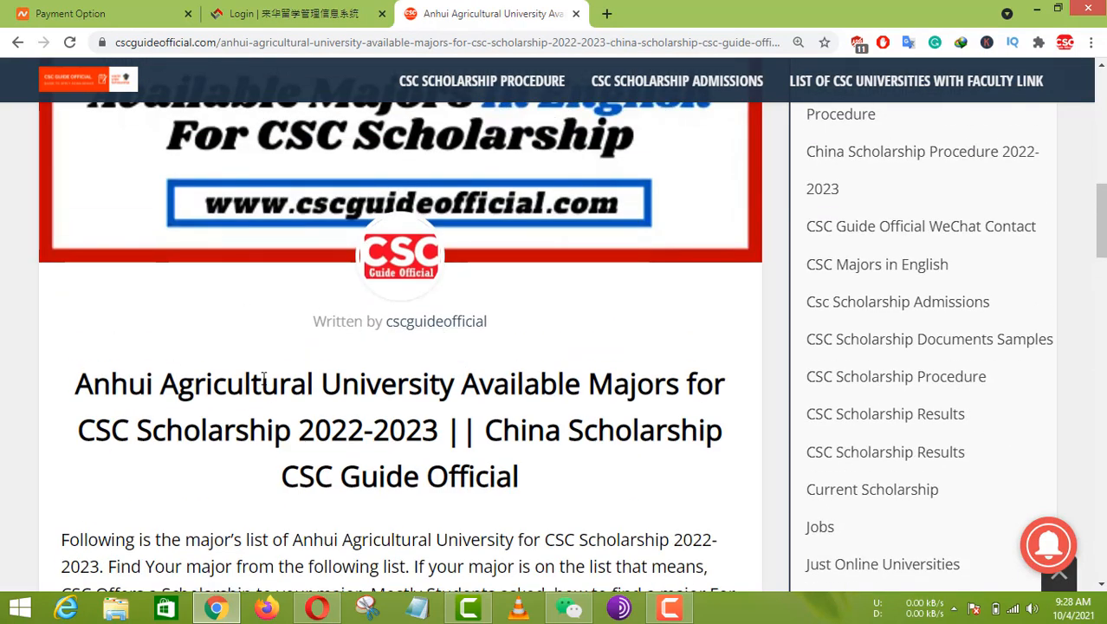
scroll(308, 402, down, 10)
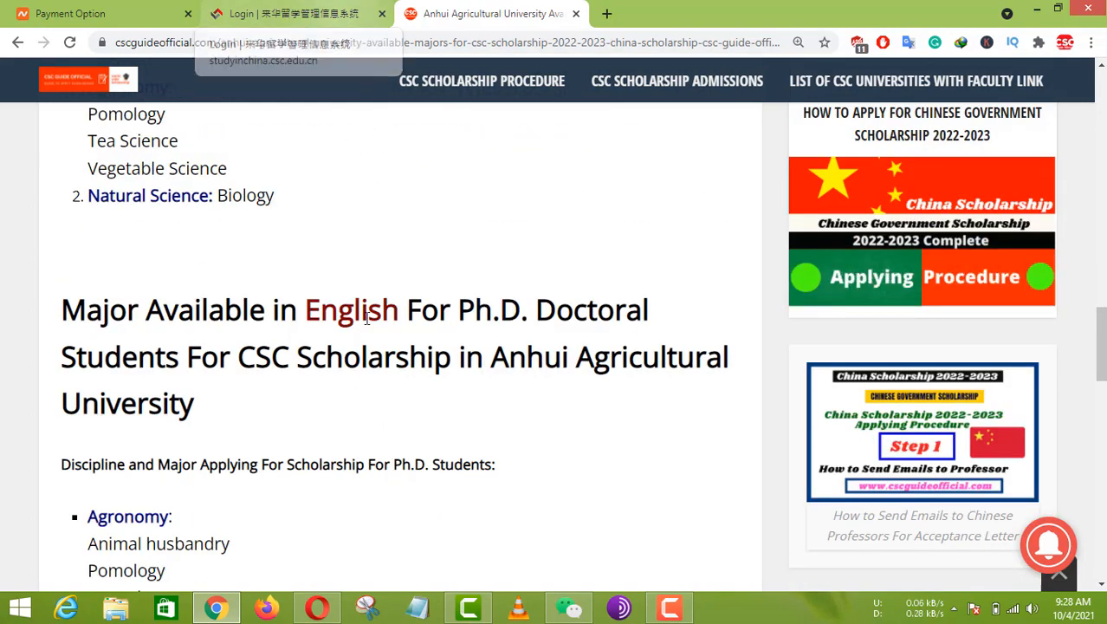
scroll(363, 394, up, 3)
scroll(357, 409, up, 1)
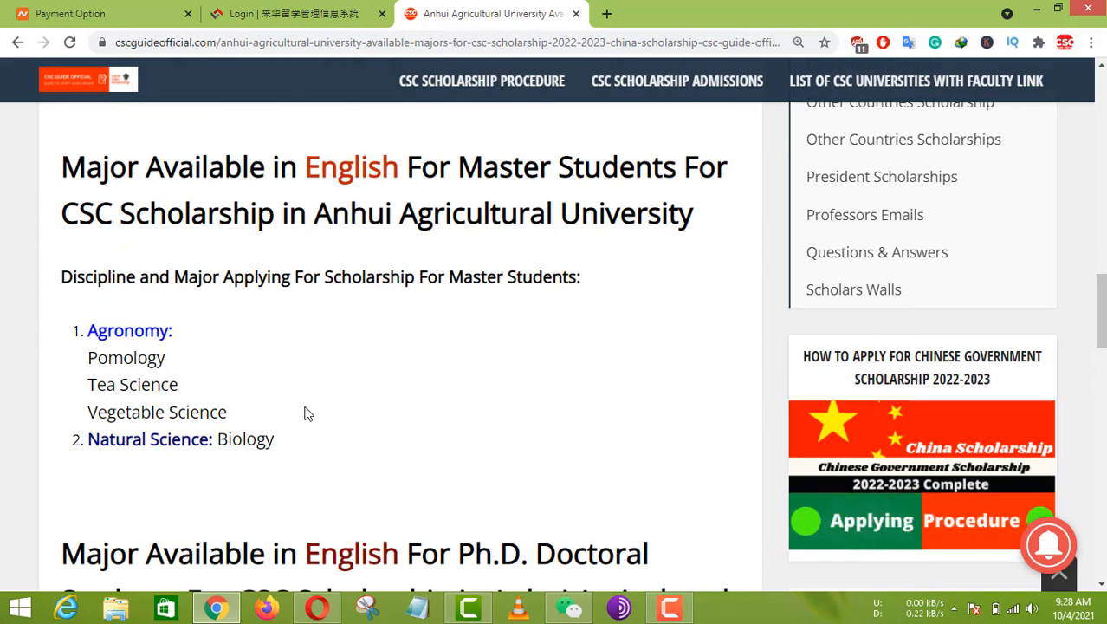
click(345, 17)
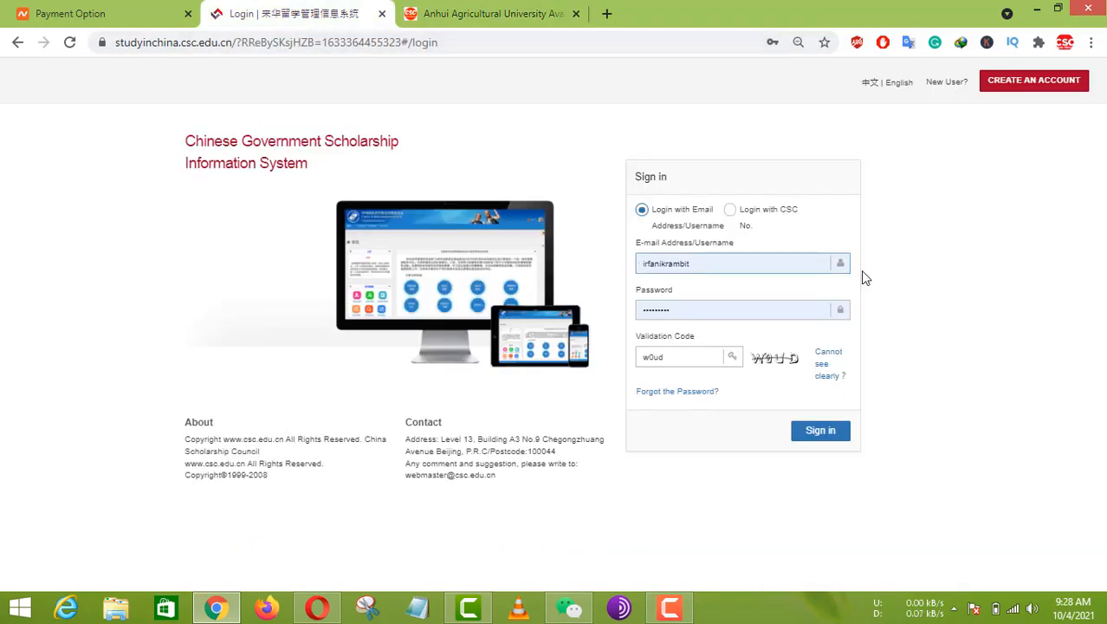
click(486, 13)
scroll(530, 172, up, 15)
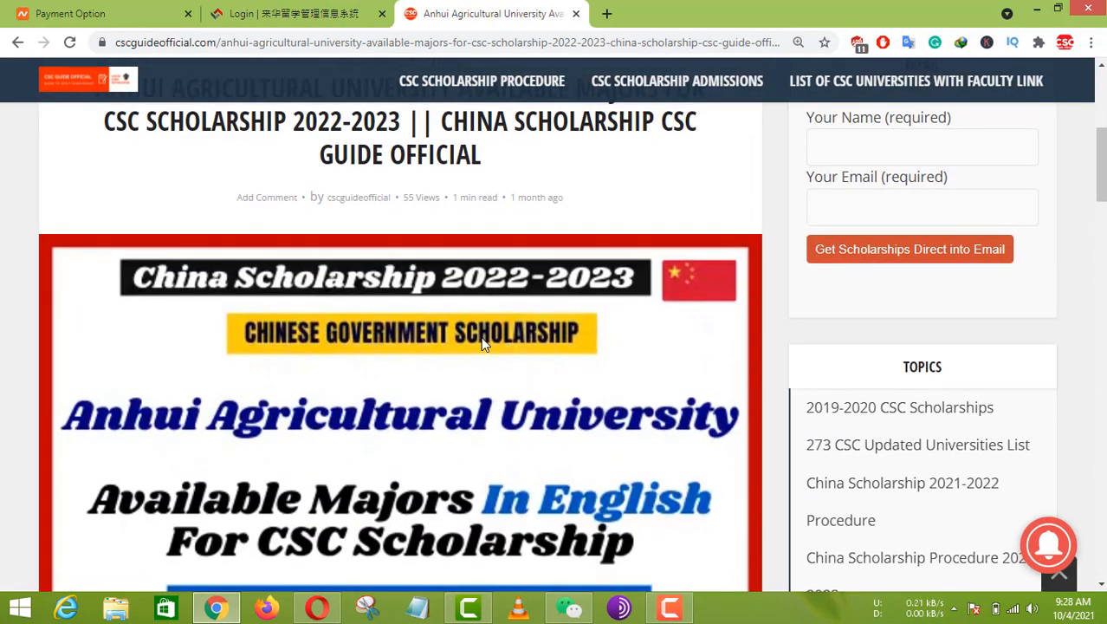
Refresh the validation code image on the scholarship system's login page, enter the new validation code and sign in
click(322, 16)
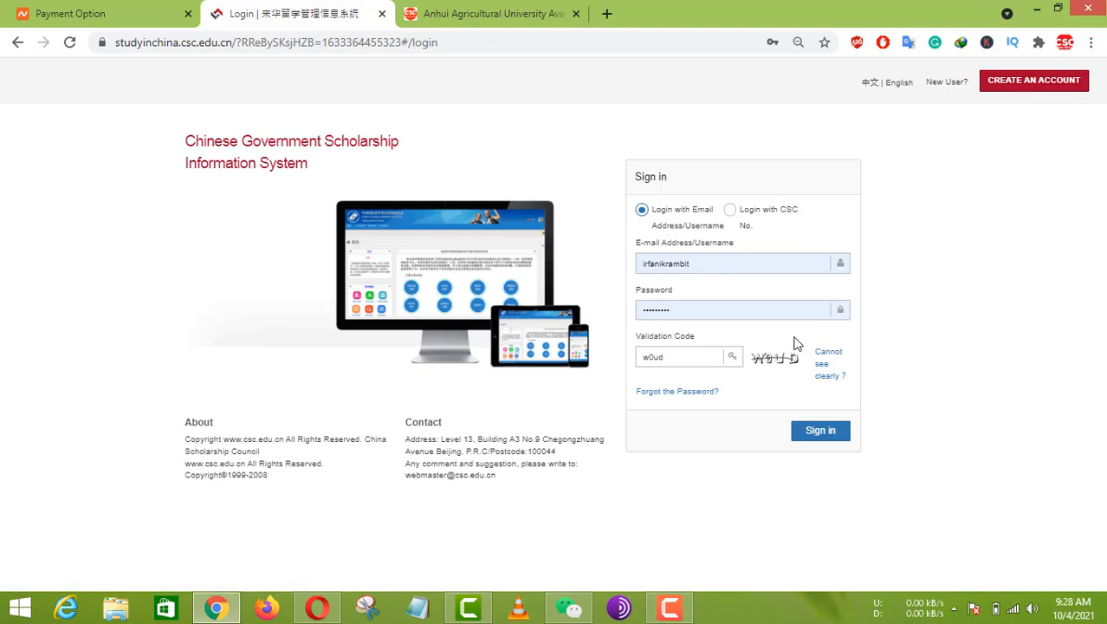
click(711, 355)
click(819, 371)
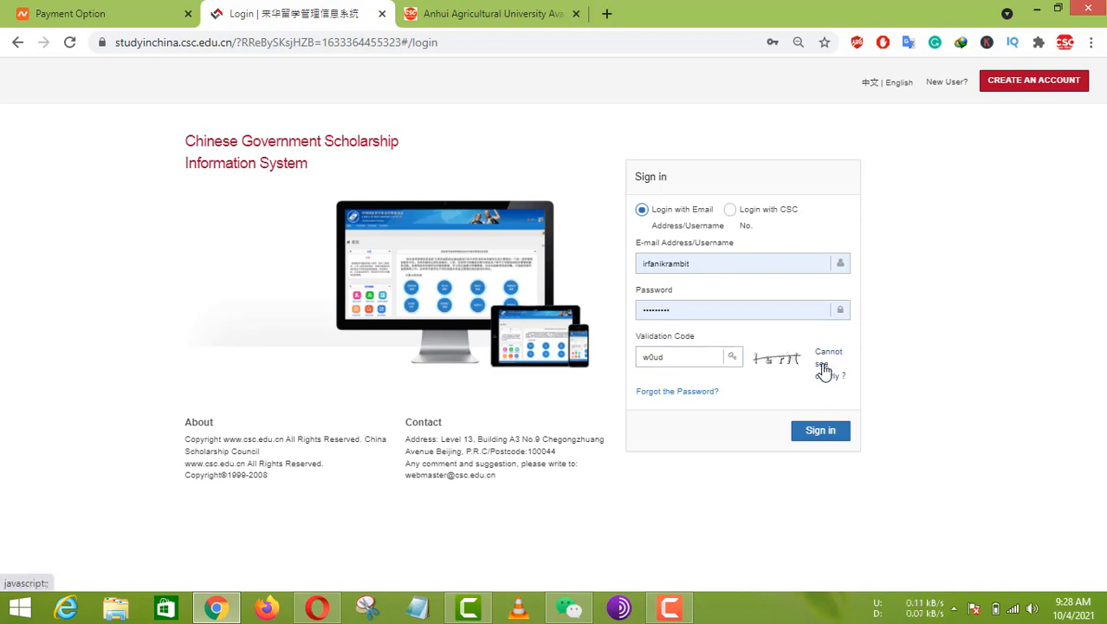
click(824, 368)
click(714, 361)
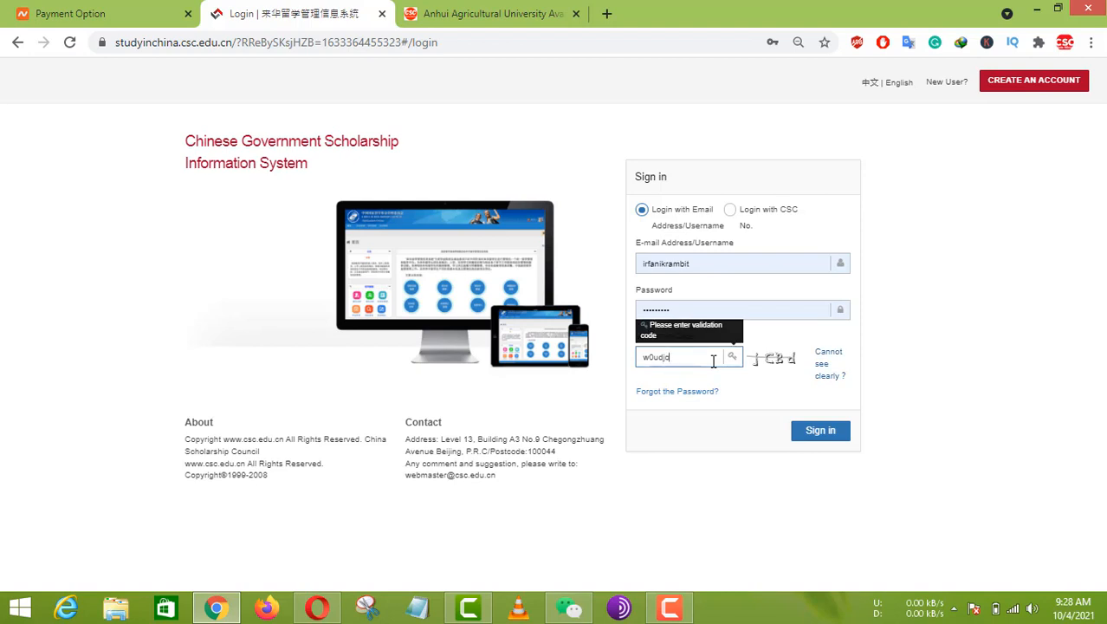
text(jcbd)
text(jcbd)
click(817, 434)
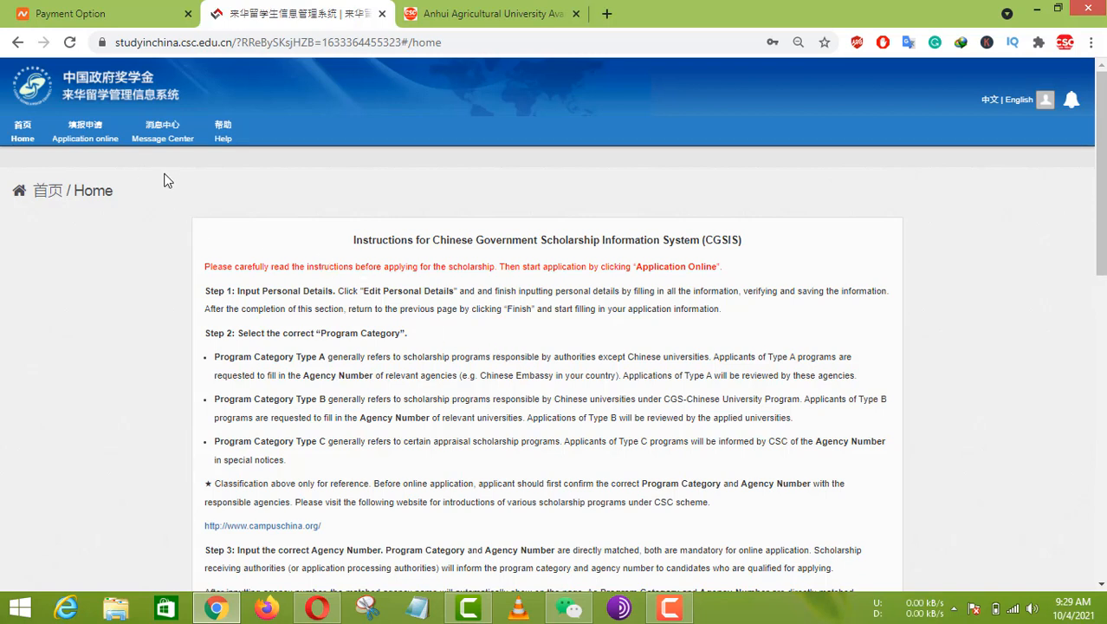
Open the personal details form of the online application for editing
click(80, 151)
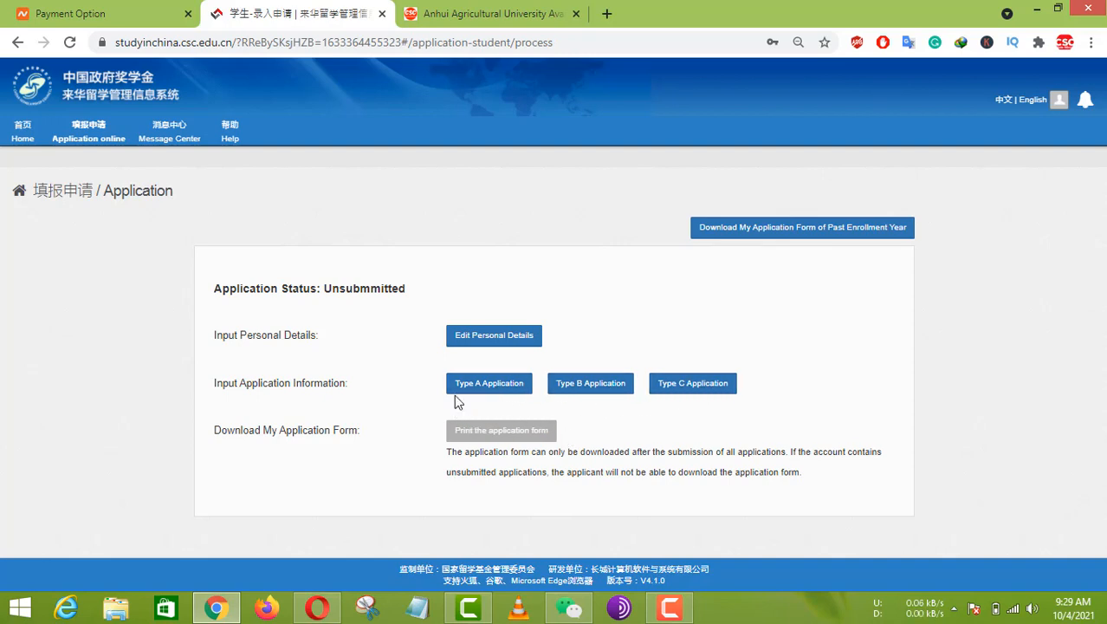
click(512, 343)
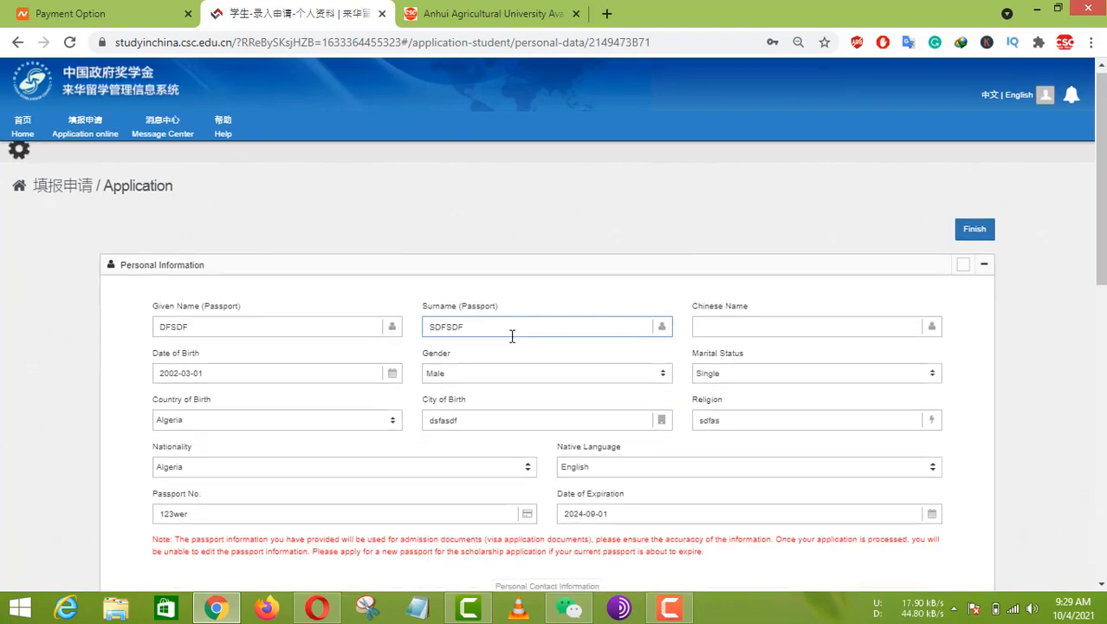
Review the passport, contact and emergency contact fields in the Personal Information section
scroll(415, 343, down, 2)
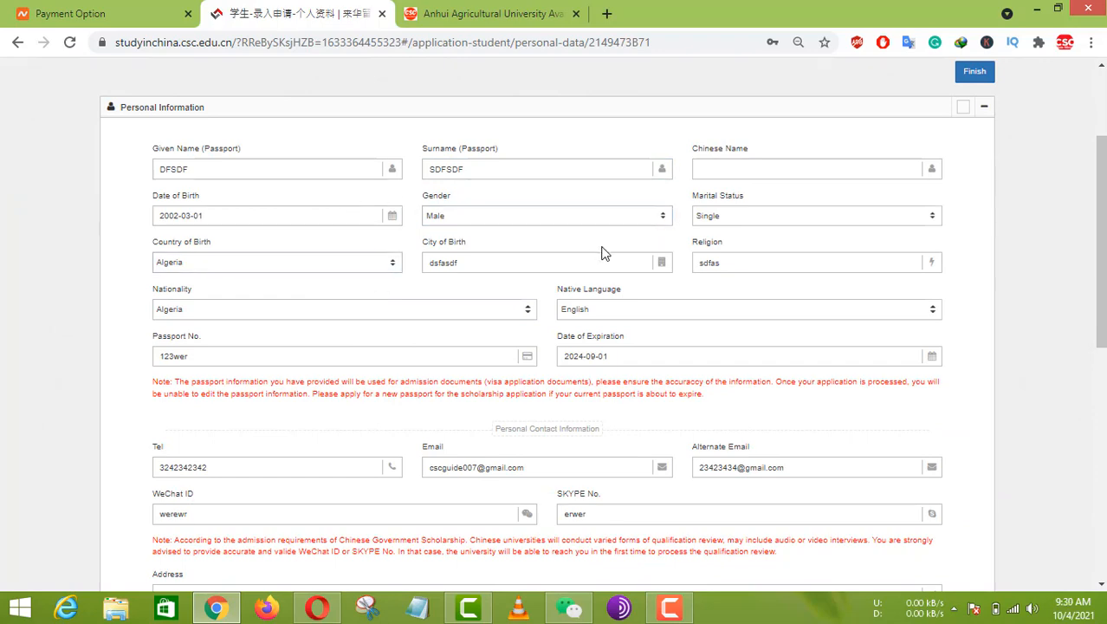
scroll(459, 294, down, 2)
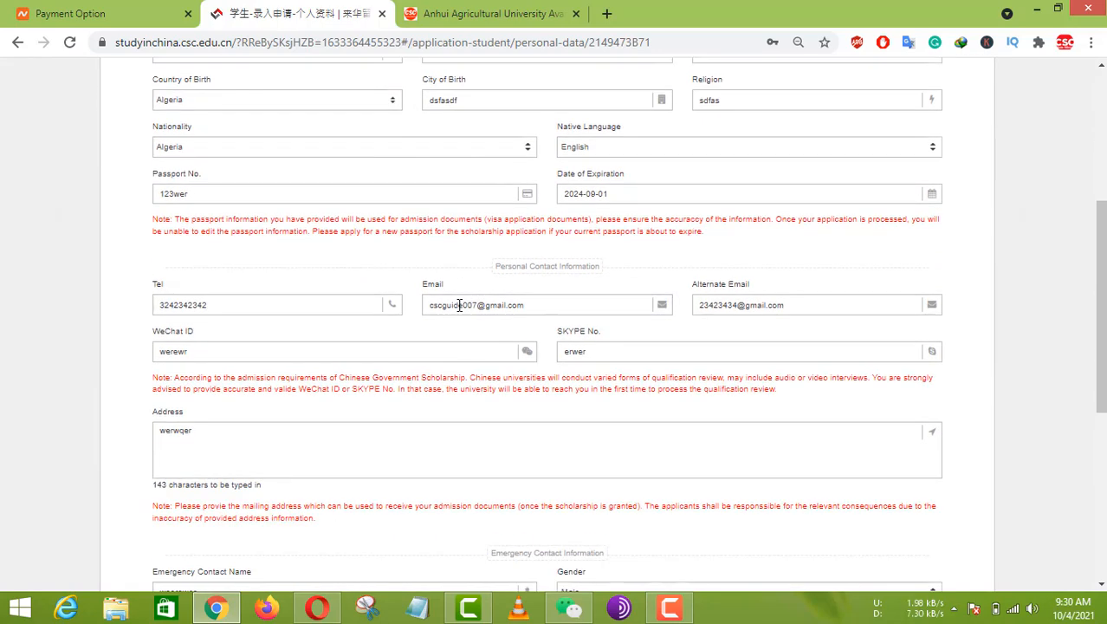
scroll(464, 312, up, 2)
click(498, 358)
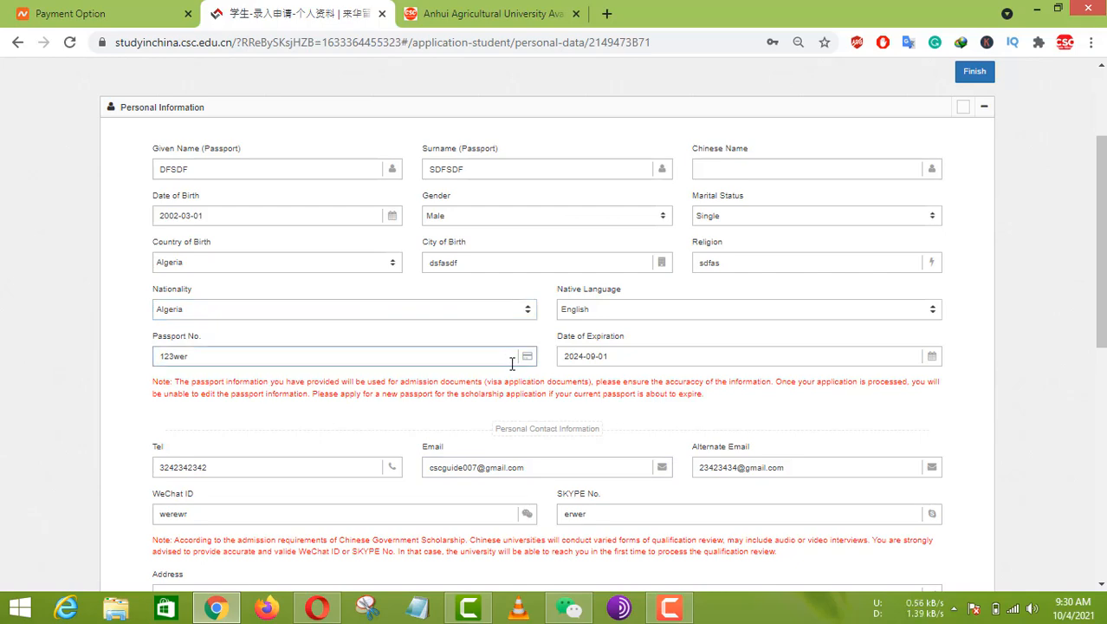
click(459, 254)
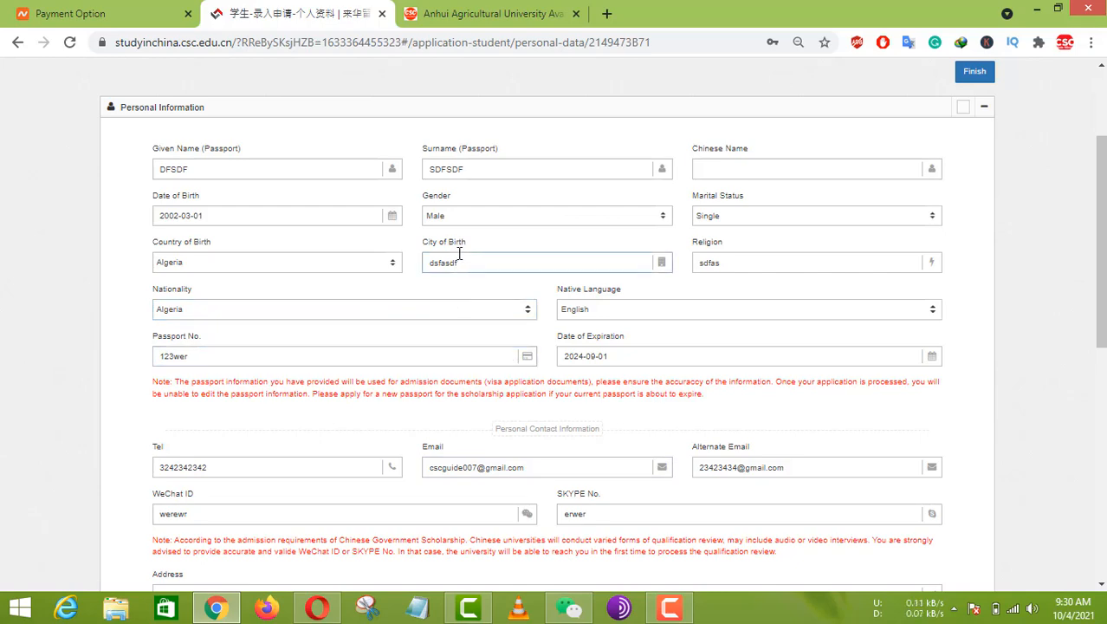
scroll(464, 285, down, 1)
scroll(467, 285, down, 5)
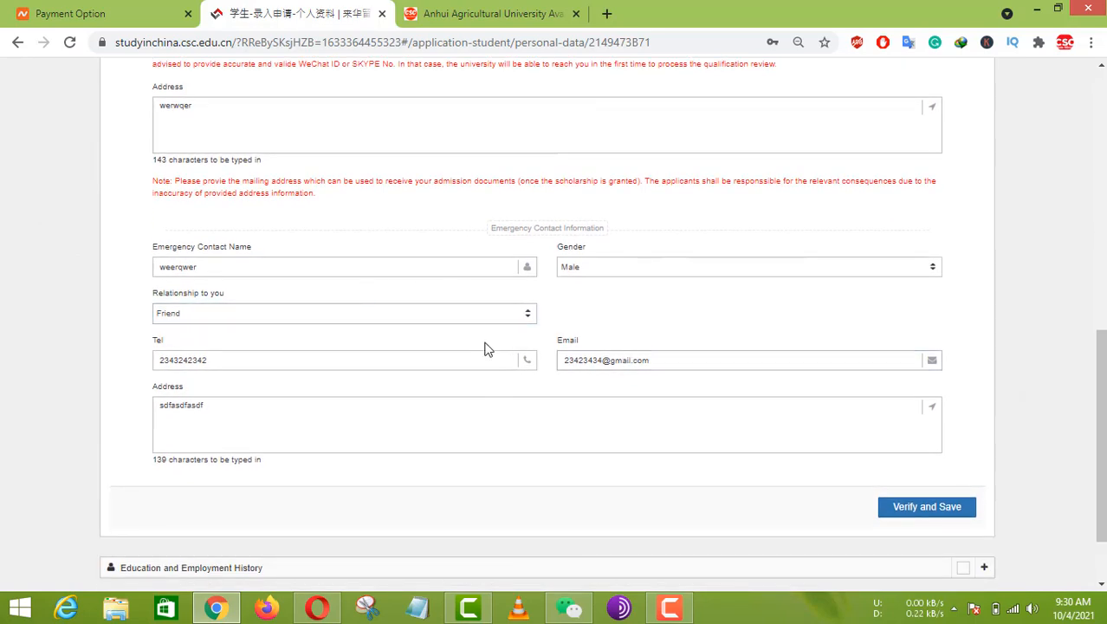
scroll(940, 485, down, 2)
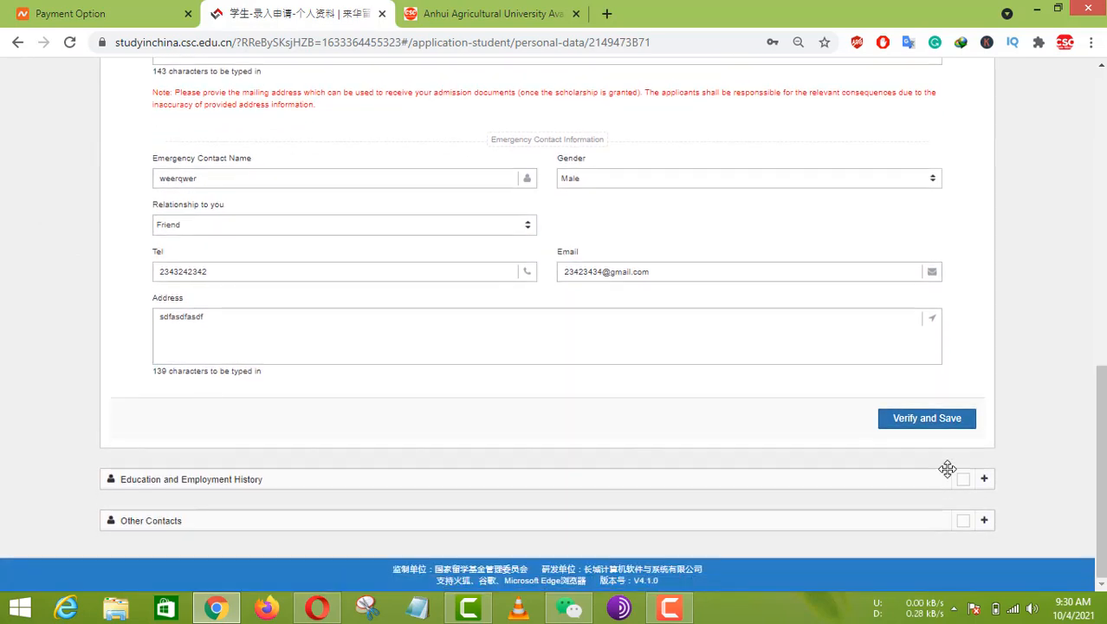
Expand the Education and Employment History section, review its education entries and return to the Personal Information section
click(982, 479)
scroll(741, 396, down, 4)
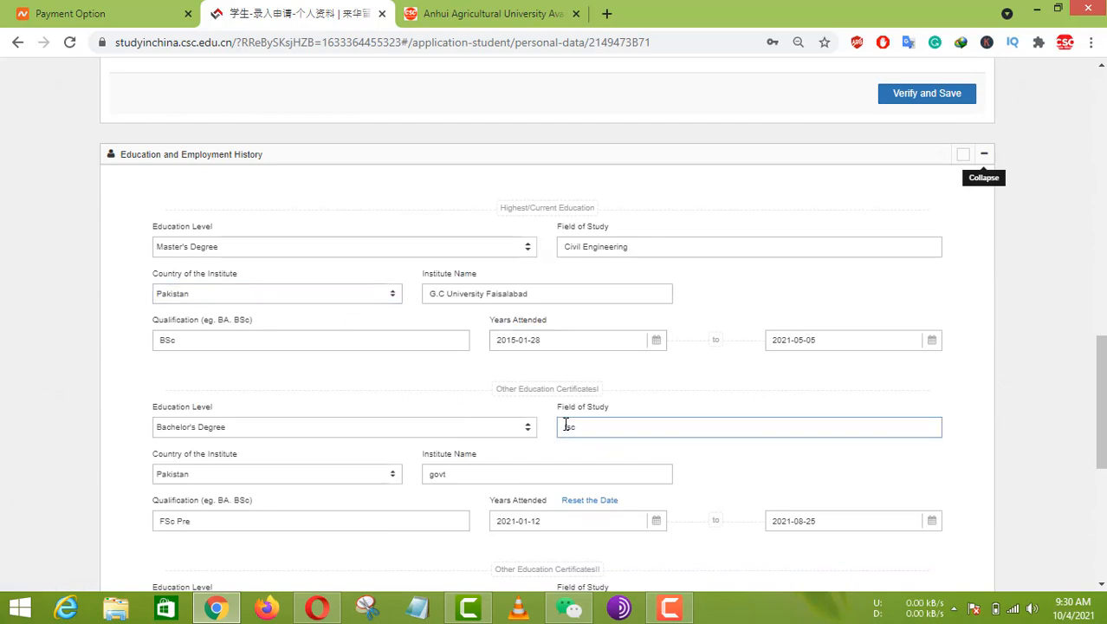
scroll(568, 426, up, 3)
scroll(568, 428, up, 10)
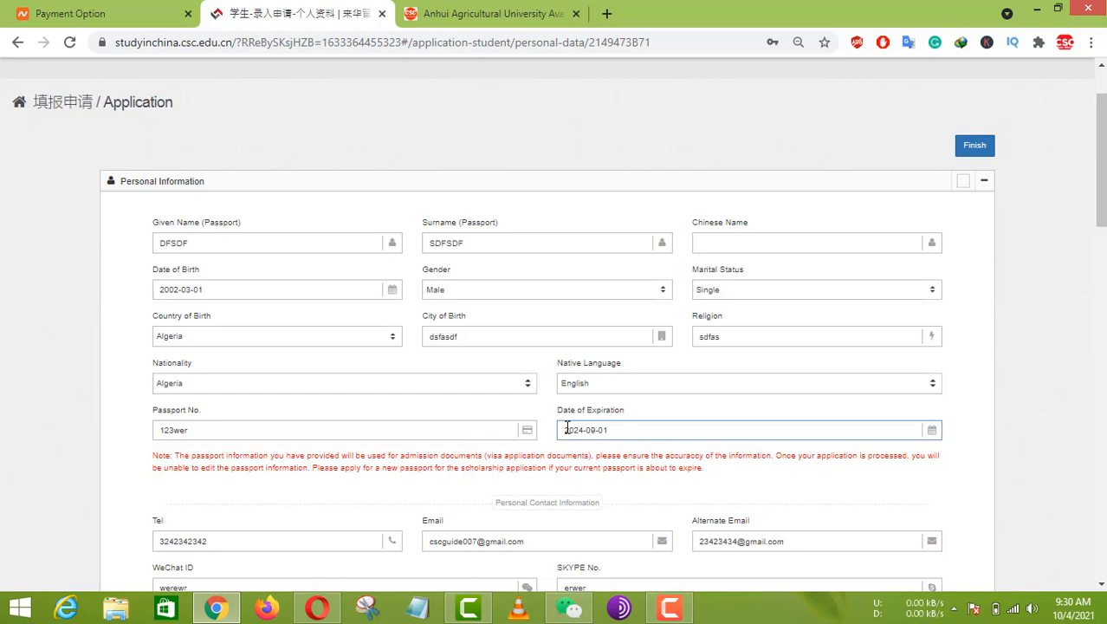
Review the passport, personal contact, address and emergency contact fields throughout the Personal Information section
scroll(437, 343, down, 2)
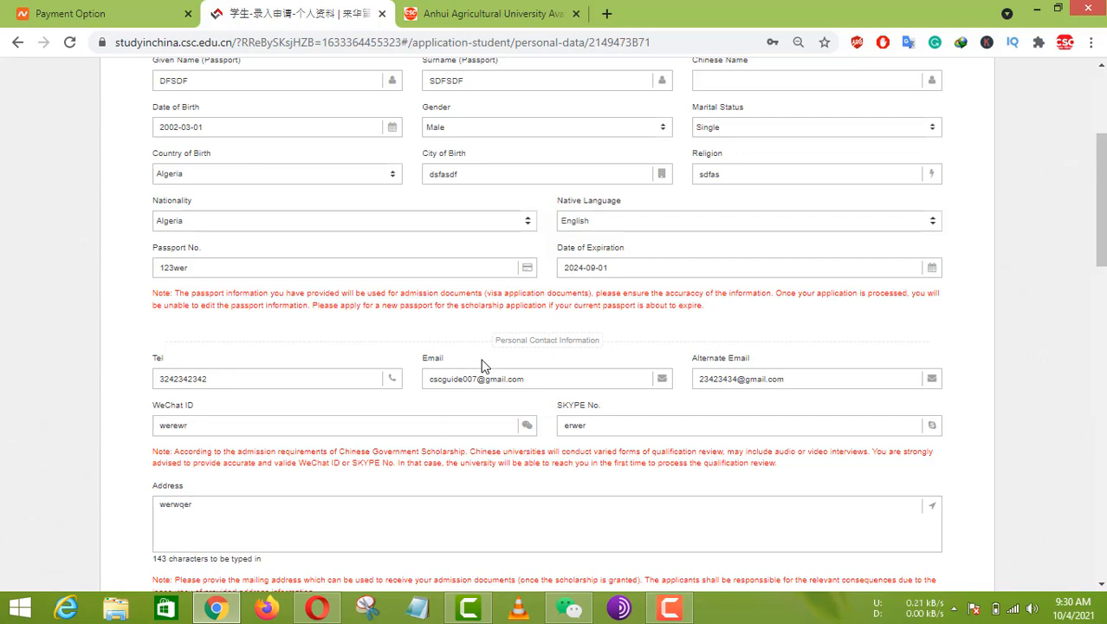
scroll(482, 366, up, 1)
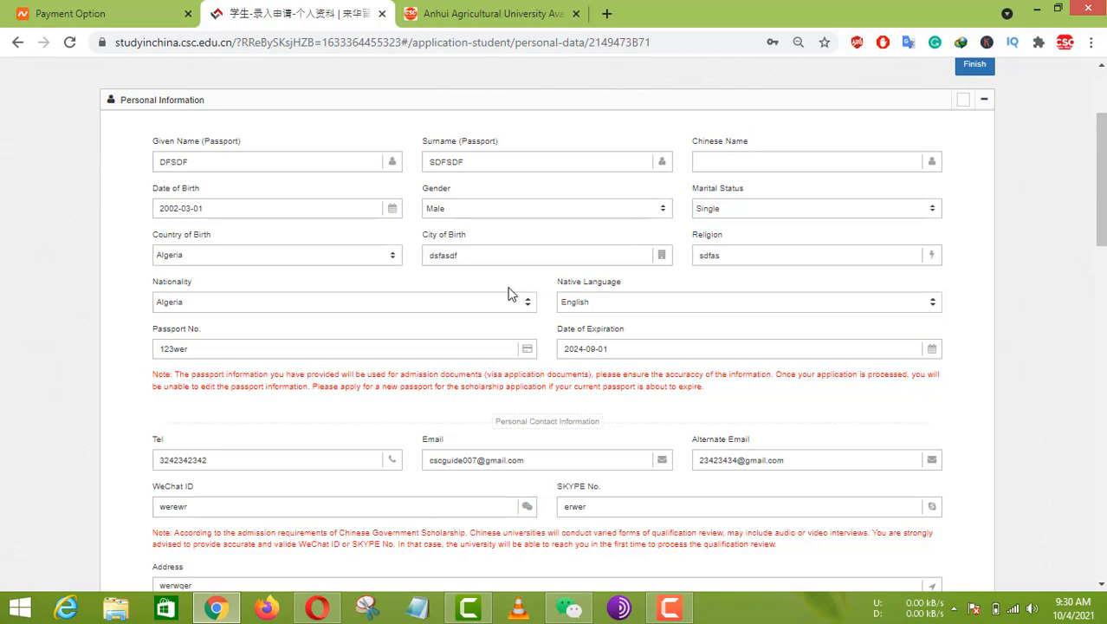
click(450, 266)
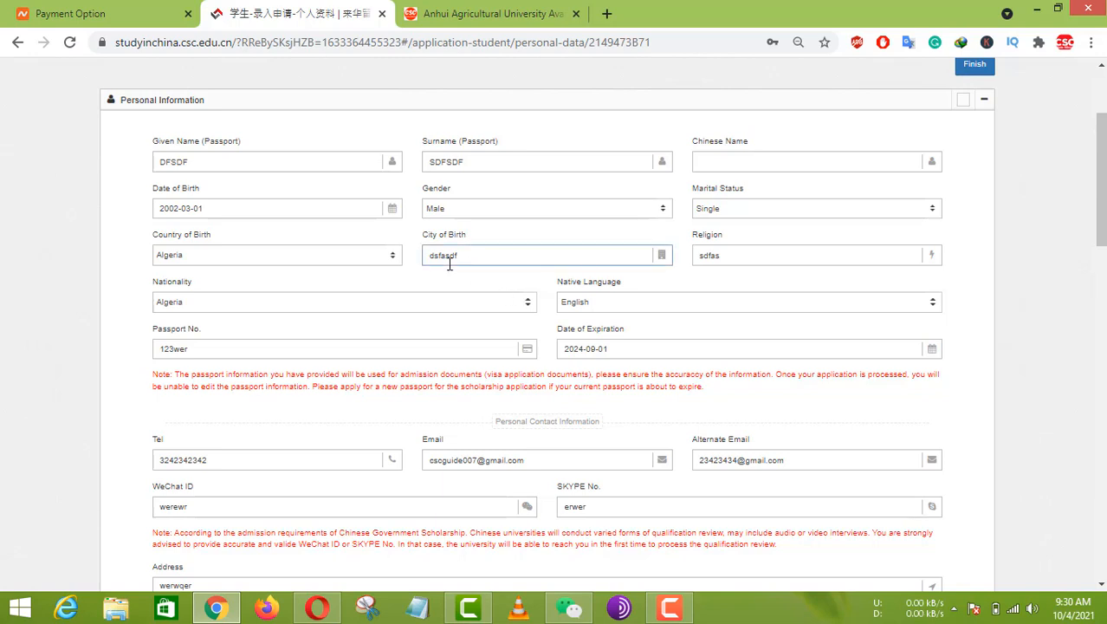
click(451, 276)
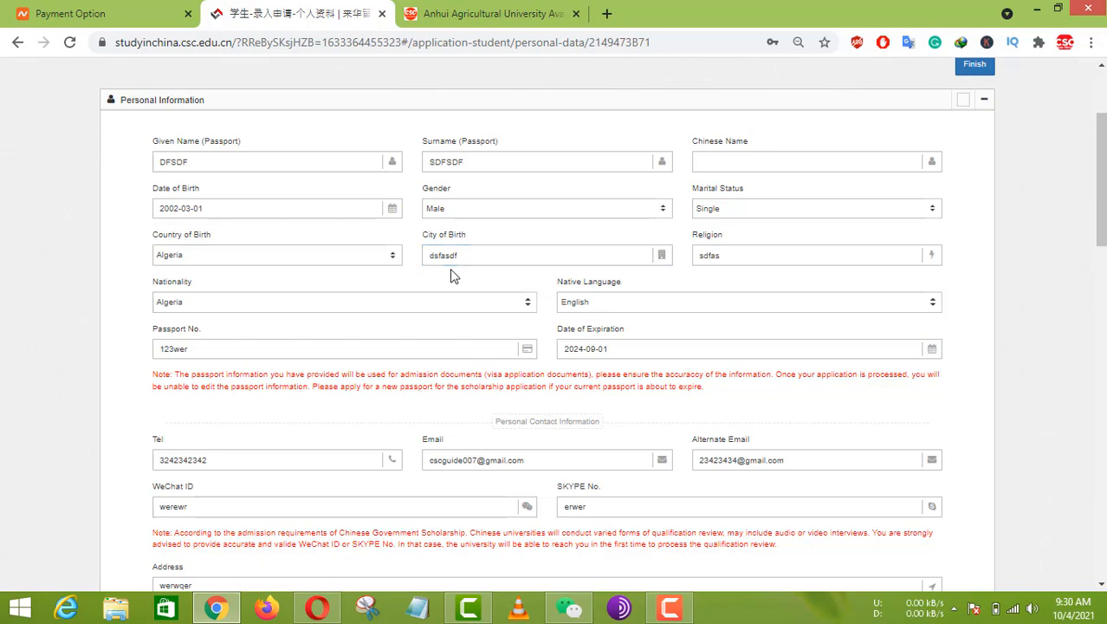
scroll(452, 277, up, 1)
click(452, 285)
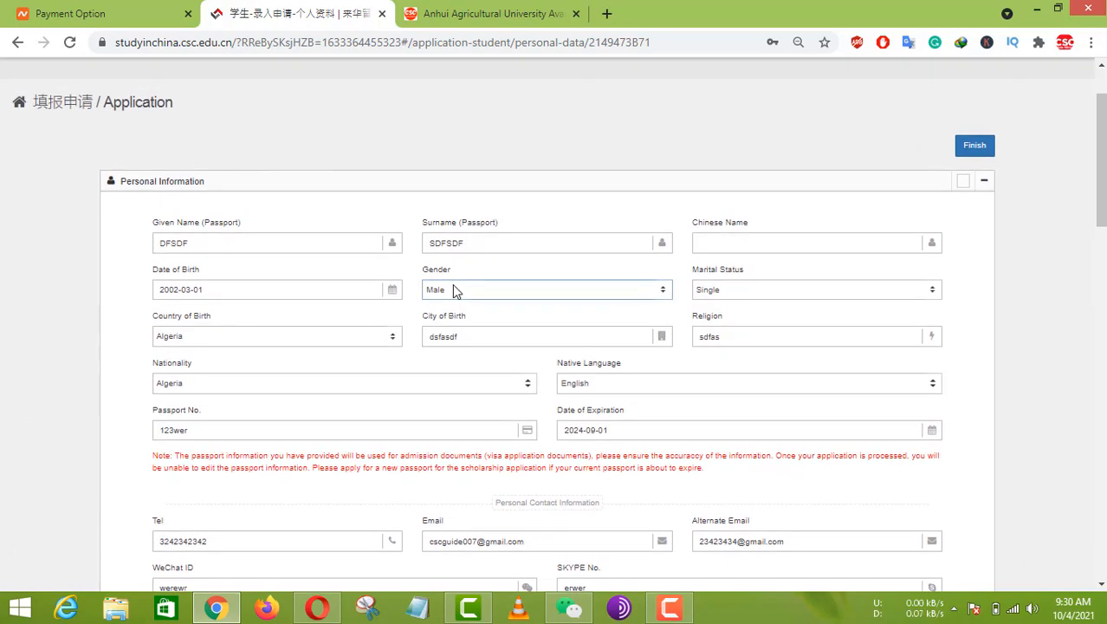
scroll(453, 286, down, 2)
scroll(455, 293, down, 1)
click(455, 292)
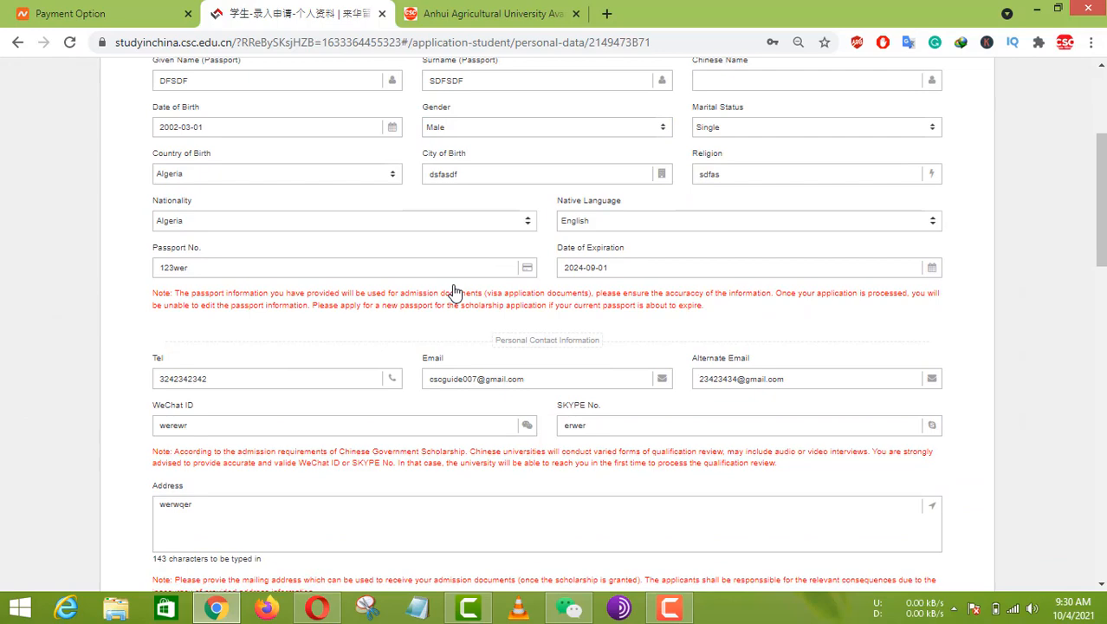
scroll(453, 289, down, 3)
click(465, 296)
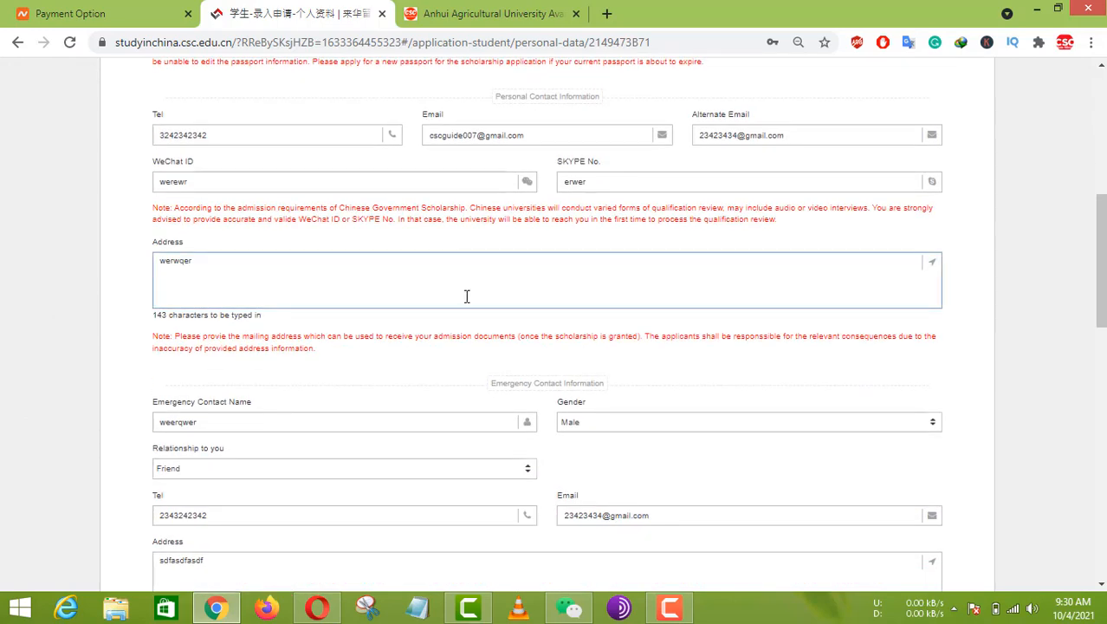
scroll(466, 297, down, 5)
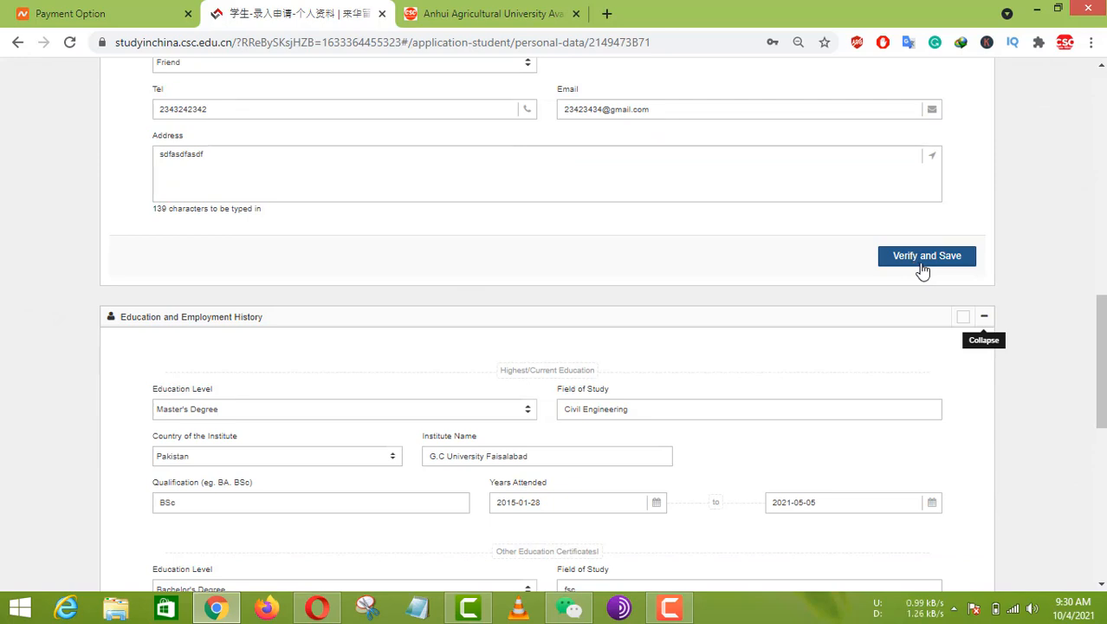
Expand the Other Contacts section and review the education certificate and employment history fields above it
scroll(828, 421, down, 6)
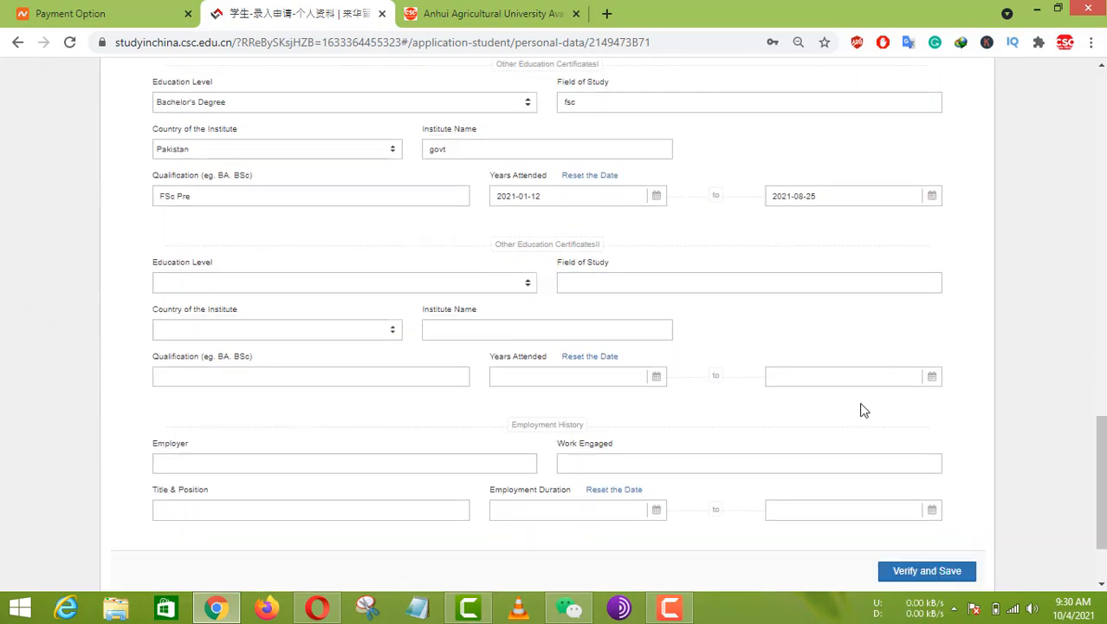
scroll(862, 410, down, 2)
click(984, 520)
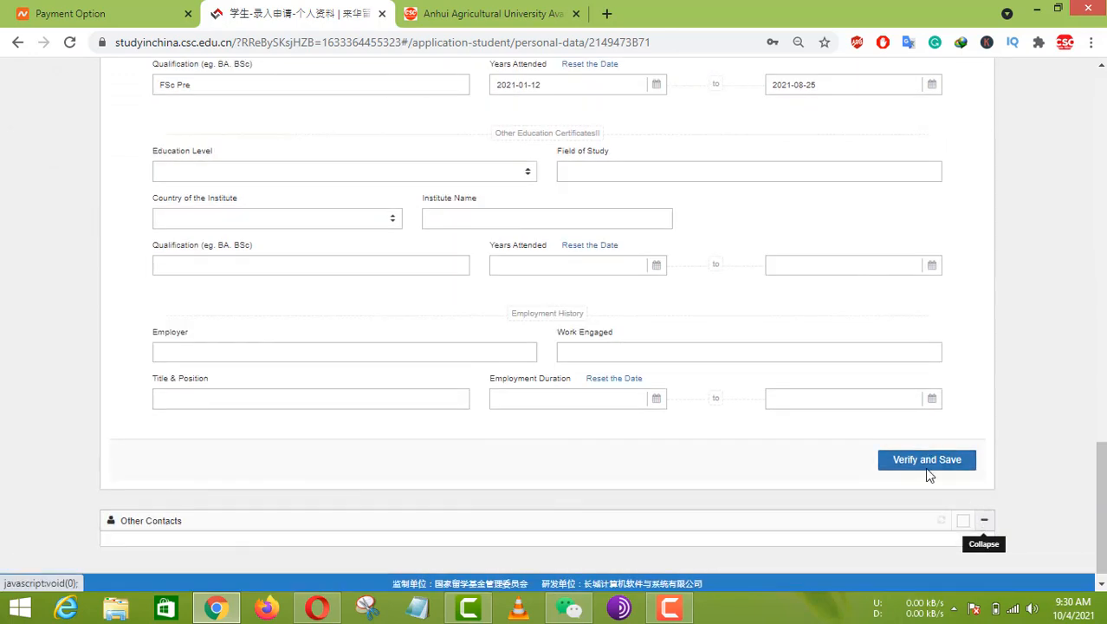
scroll(284, 225, up, 6)
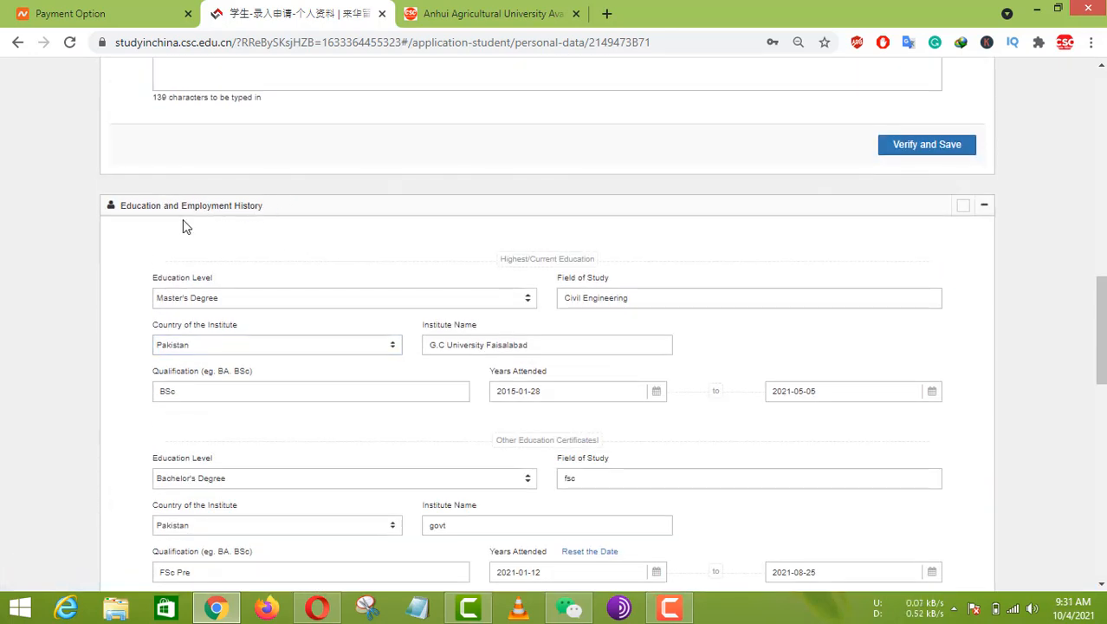
scroll(316, 230, down, 3)
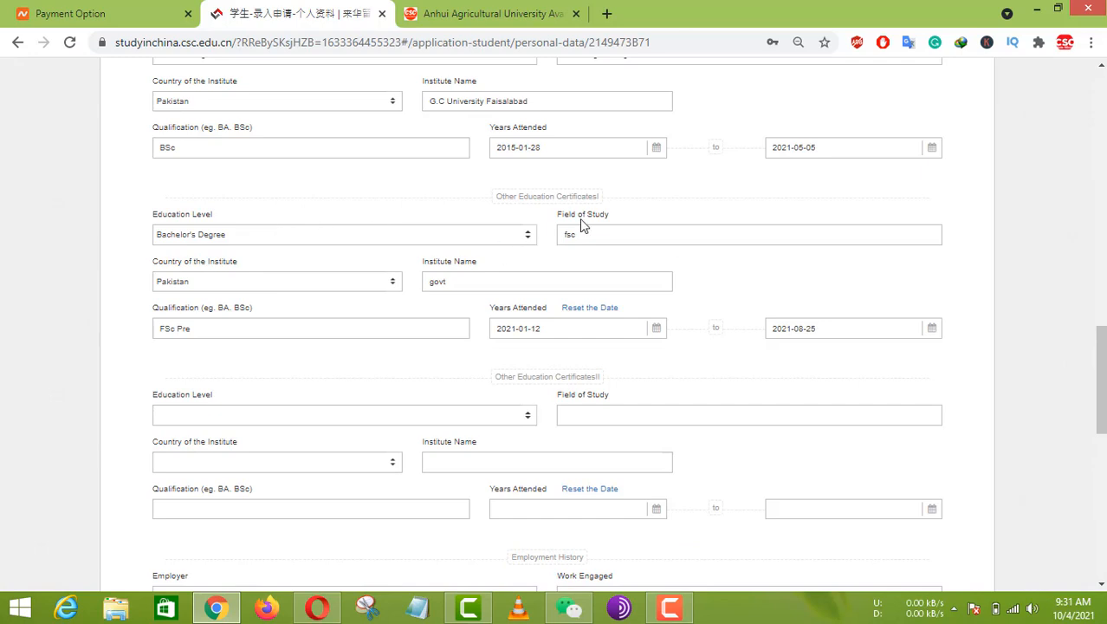
scroll(703, 283, down, 5)
scroll(872, 341, up, 1)
scroll(623, 245, up, 1)
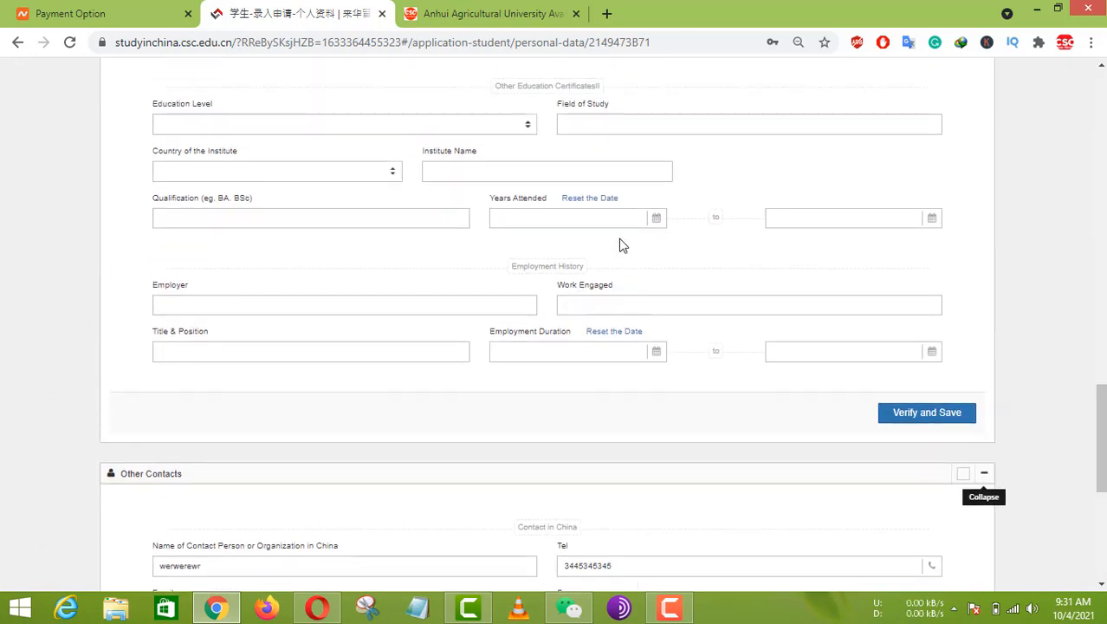
scroll(620, 245, up, 1)
scroll(425, 213, up, 2)
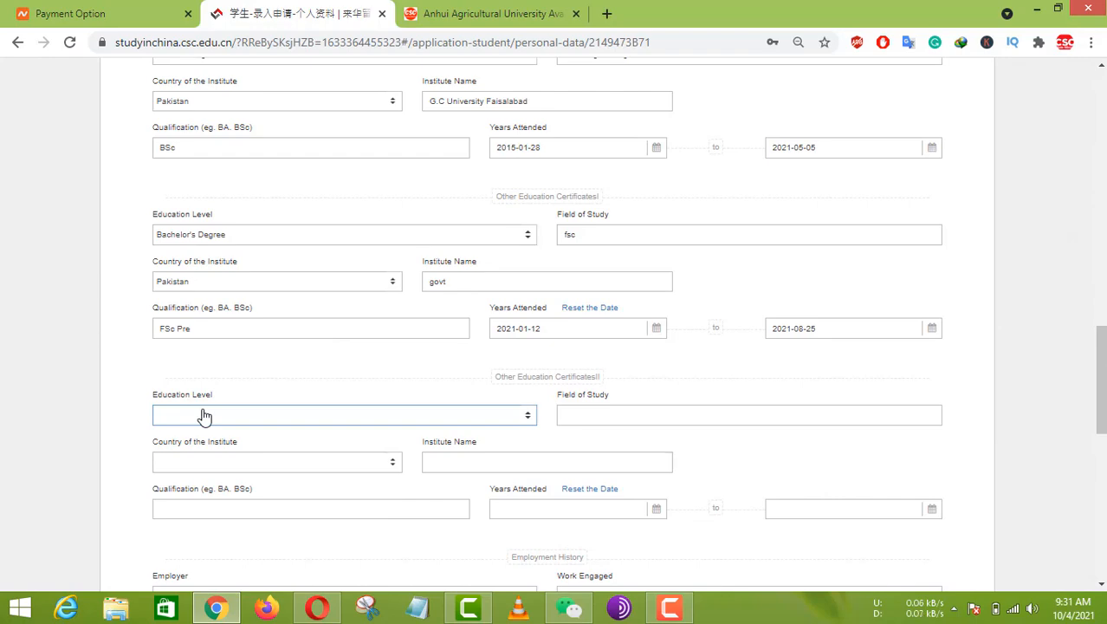
Check the Contact in China and Family Members fields, and verify and save the Other Contacts section
scroll(204, 417, down, 8)
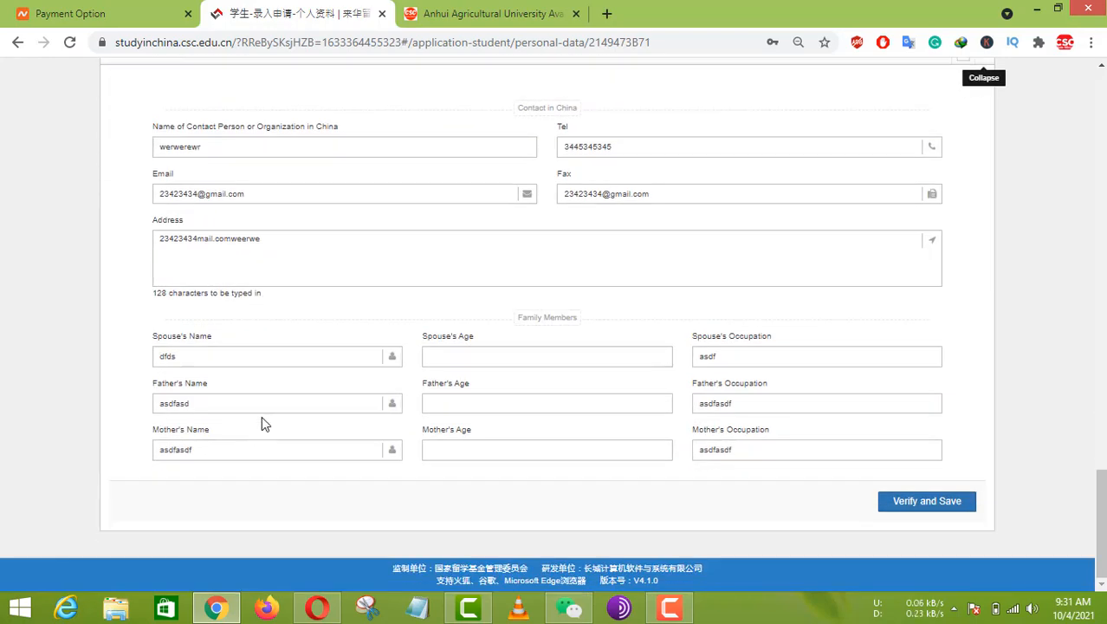
scroll(143, 235, up, 1)
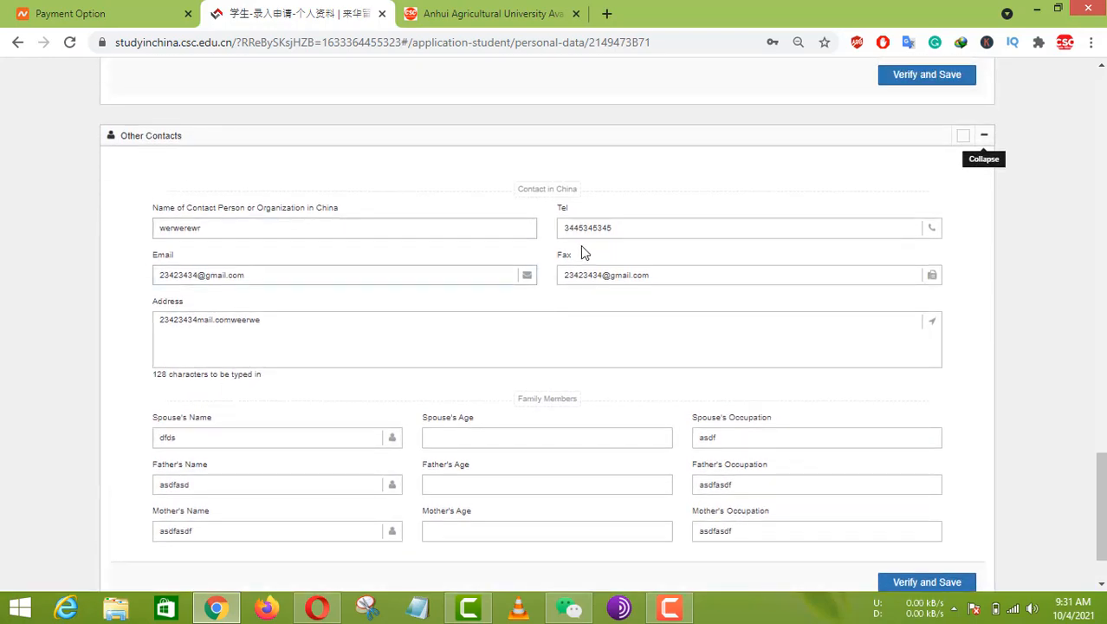
scroll(867, 499, down, 1)
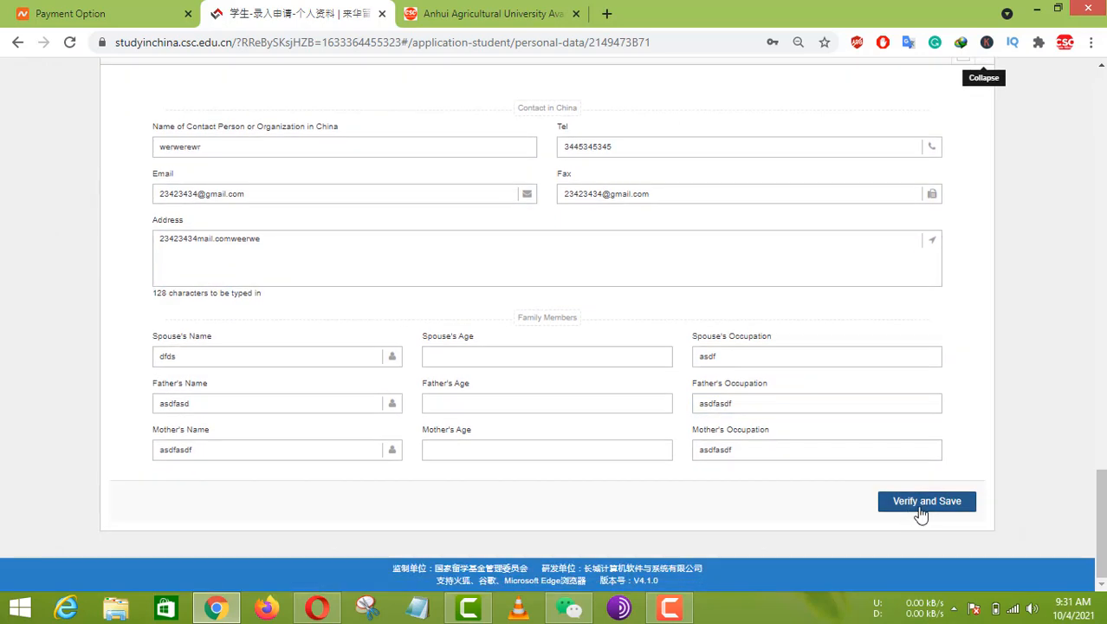
click(921, 502)
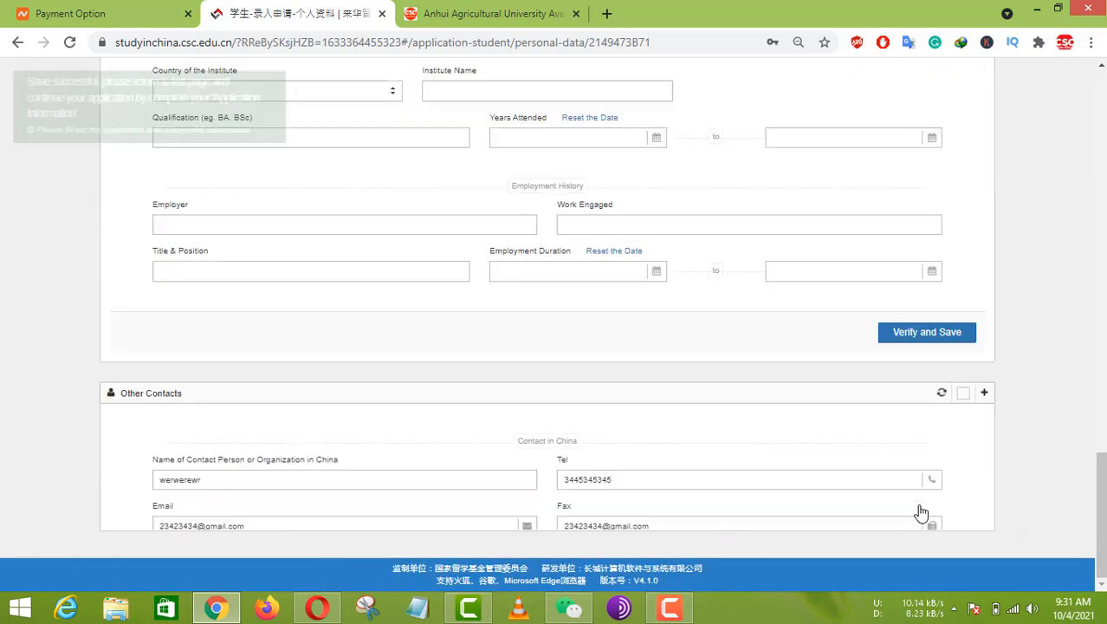
Collapse the Personal Information section and the Education and Employment History section
scroll(882, 396, up, 4)
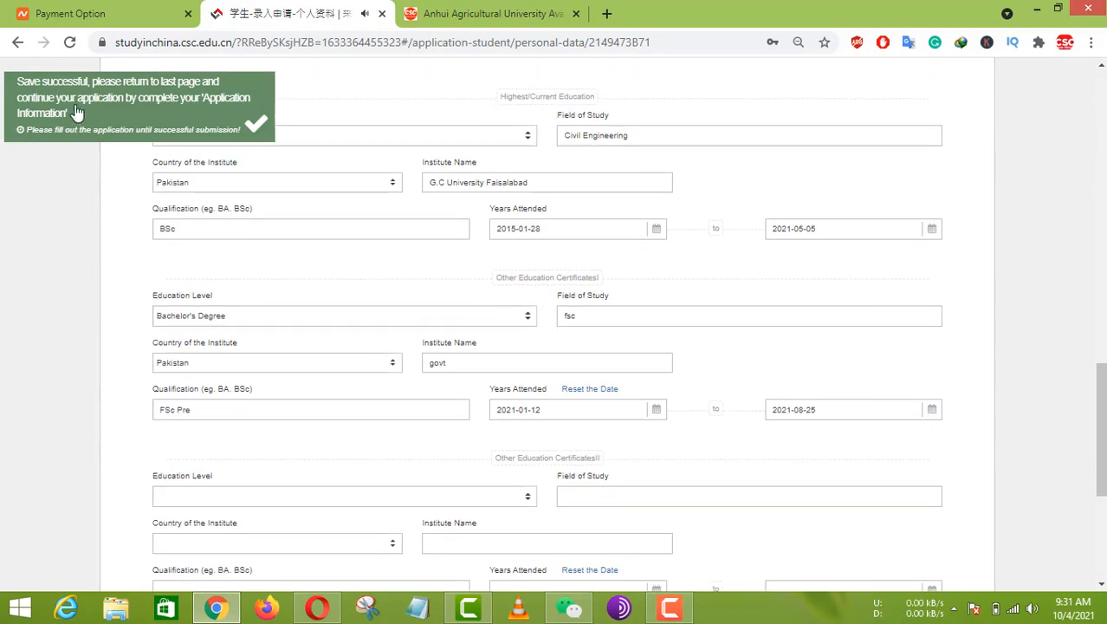
scroll(396, 223, up, 3)
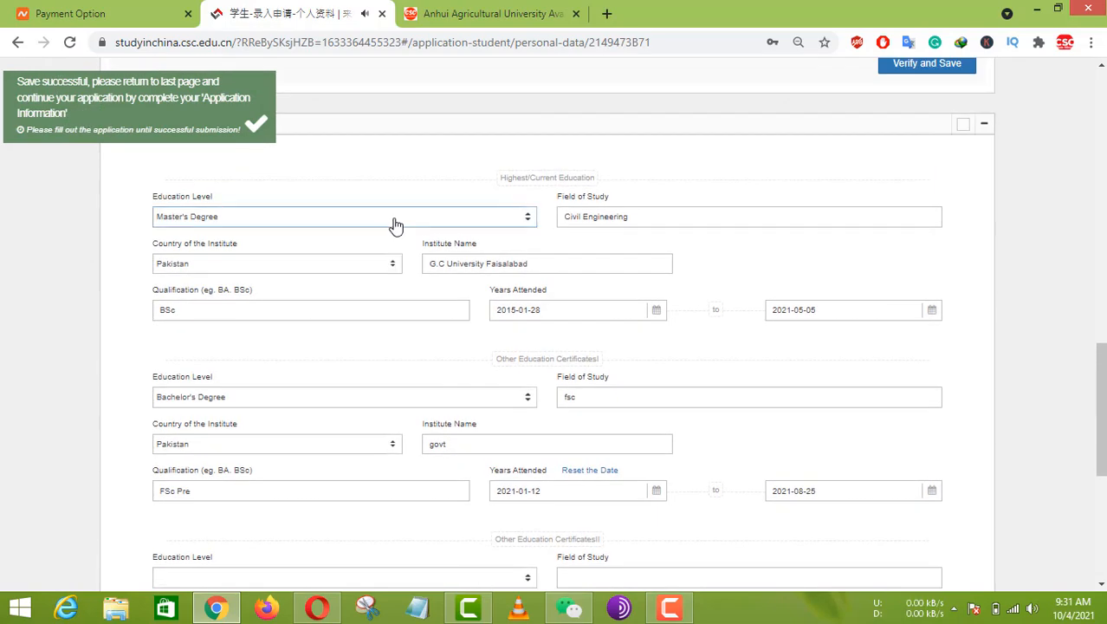
scroll(914, 262, up, 10)
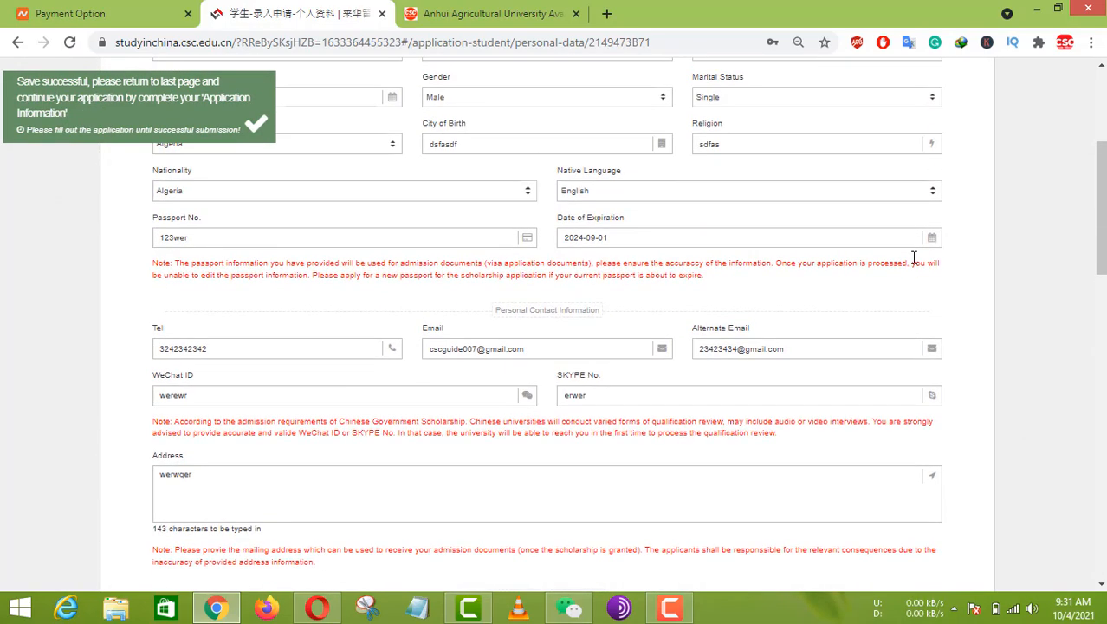
scroll(920, 257, up, 5)
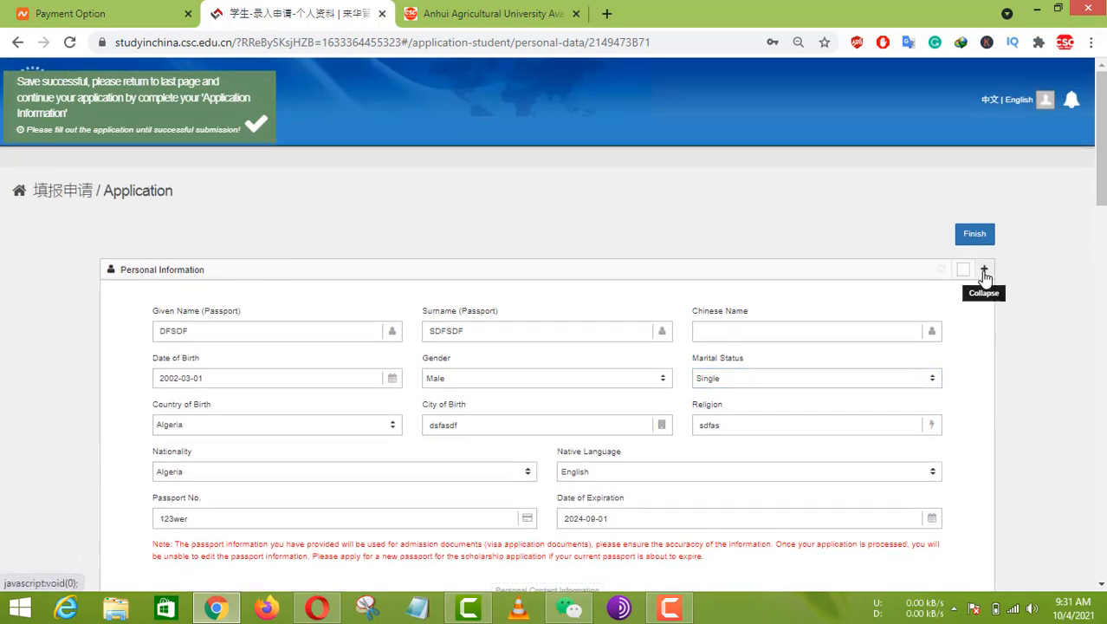
click(985, 271)
click(984, 311)
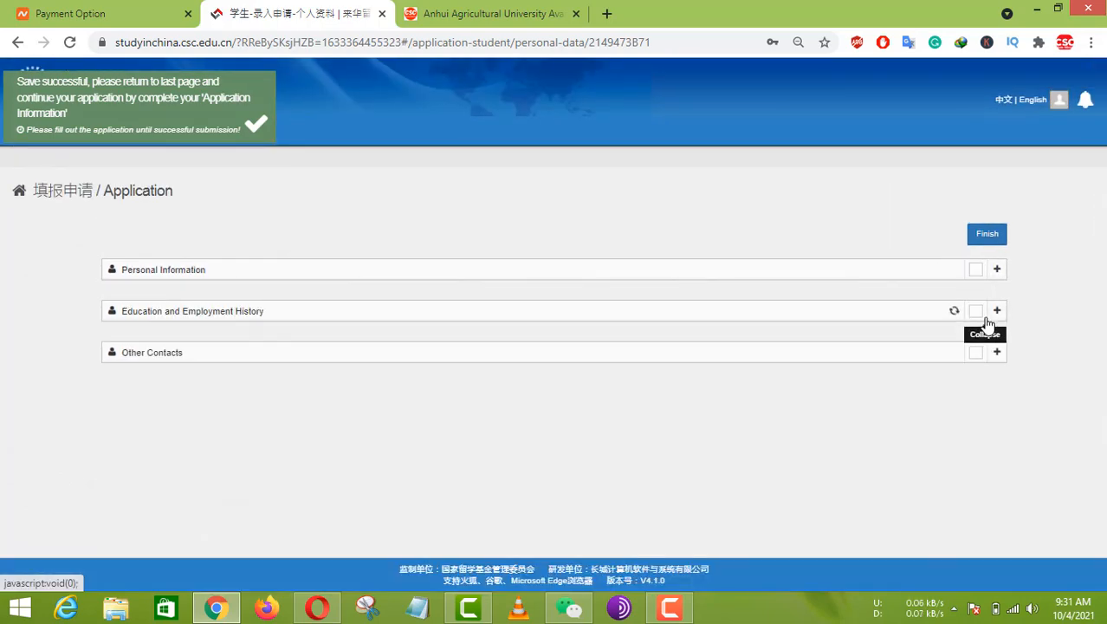
Expand the Personal Information section again, and verify and save its entries
click(998, 270)
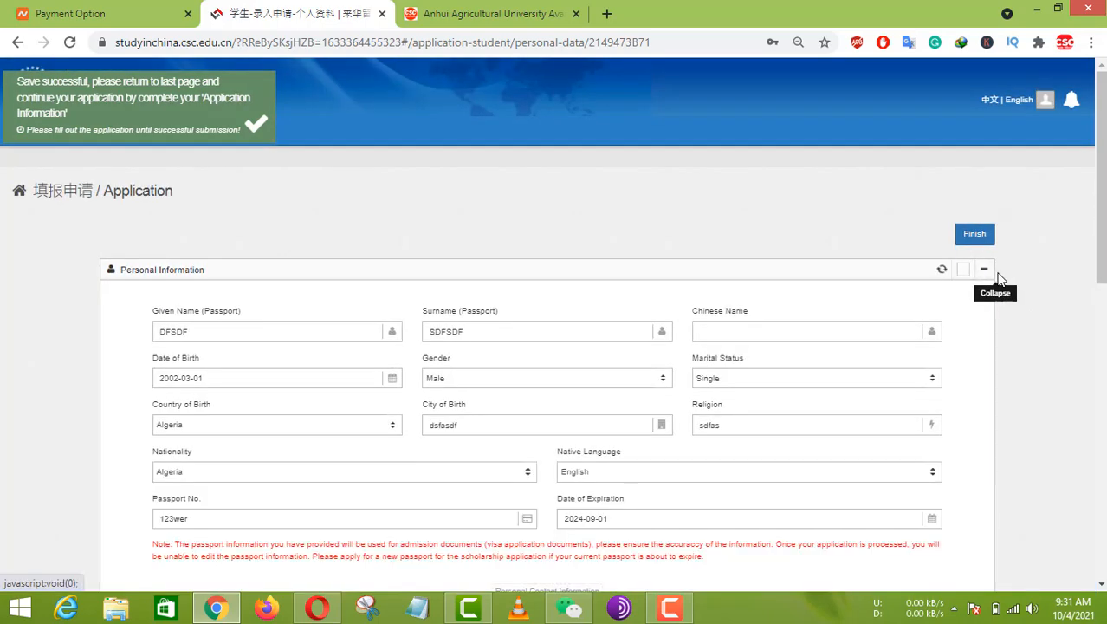
scroll(751, 224, down, 5)
scroll(455, 150, up, 2)
scroll(242, 249, up, 3)
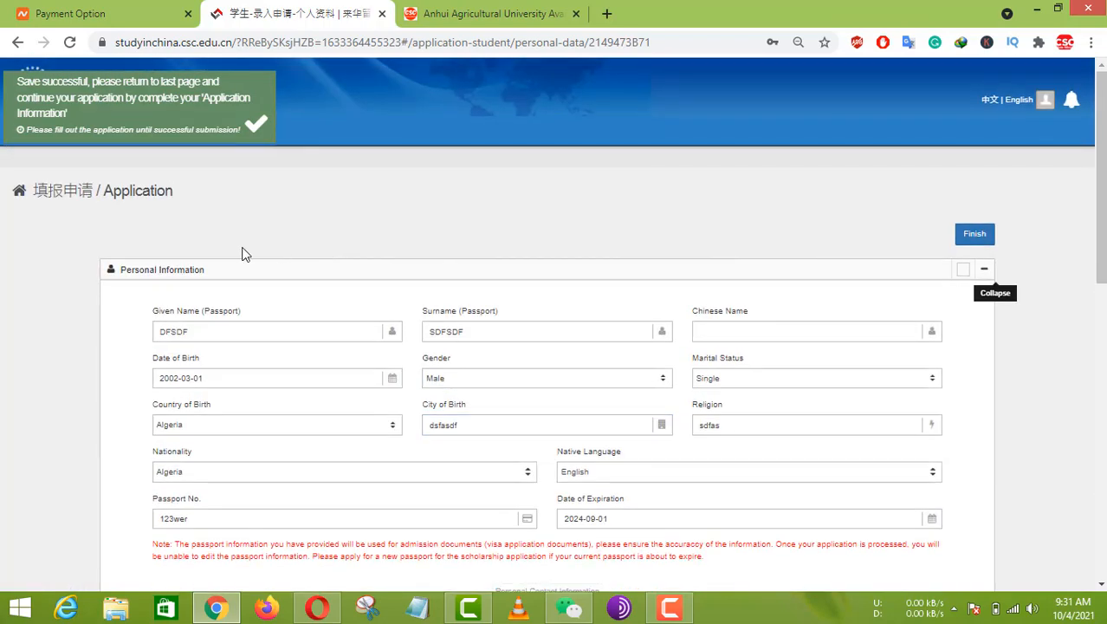
scroll(763, 317, down, 10)
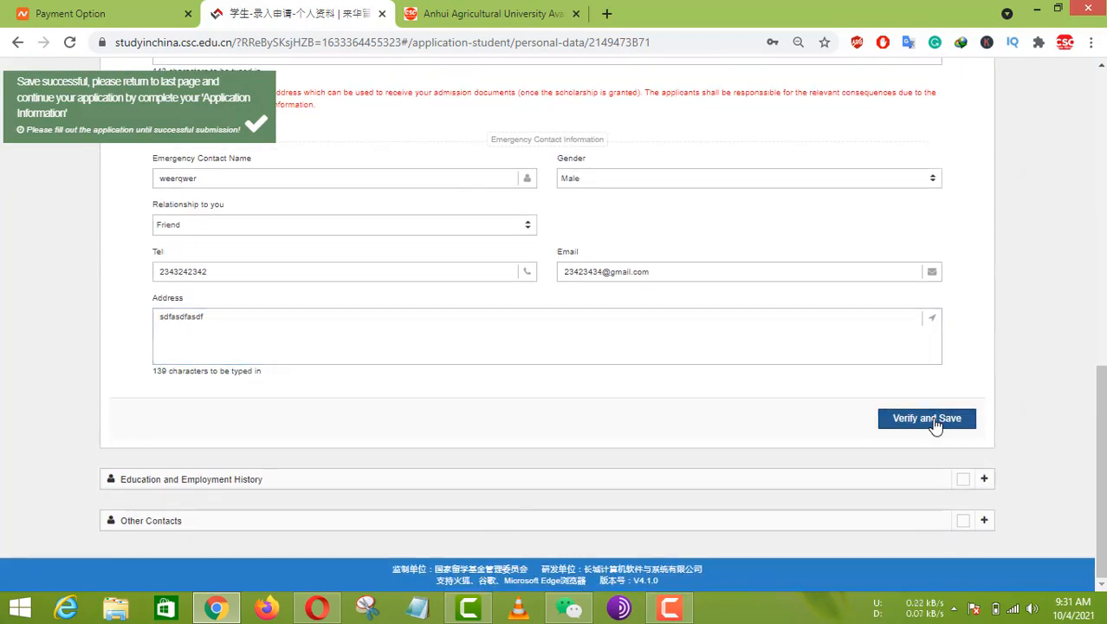
click(935, 419)
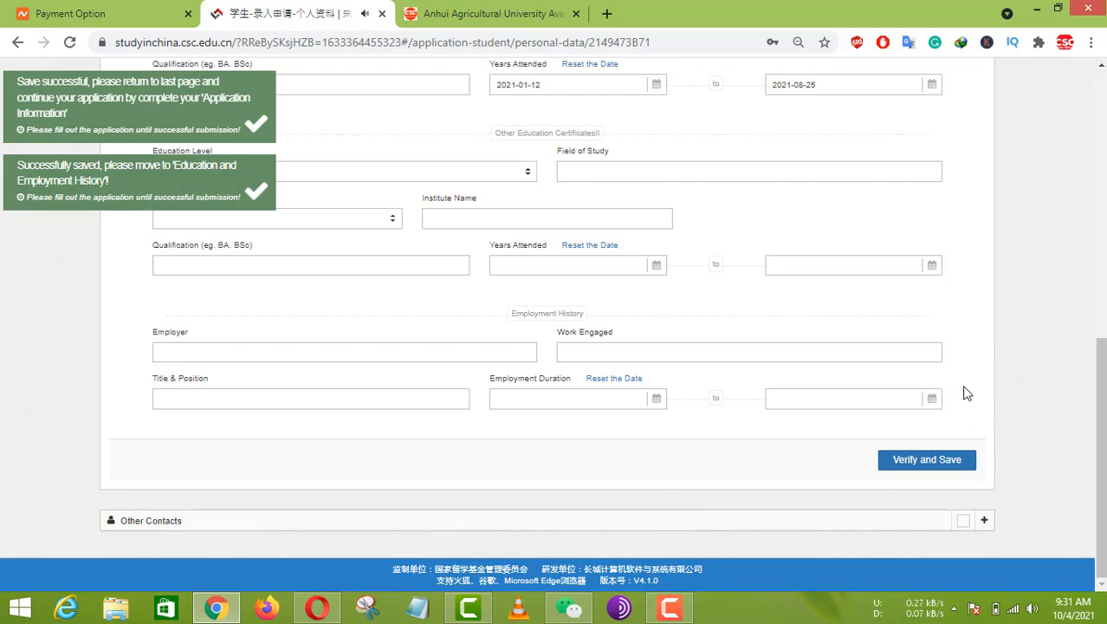
Check the Education and Employment History entries, and verify and save that section
scroll(552, 285, up, 10)
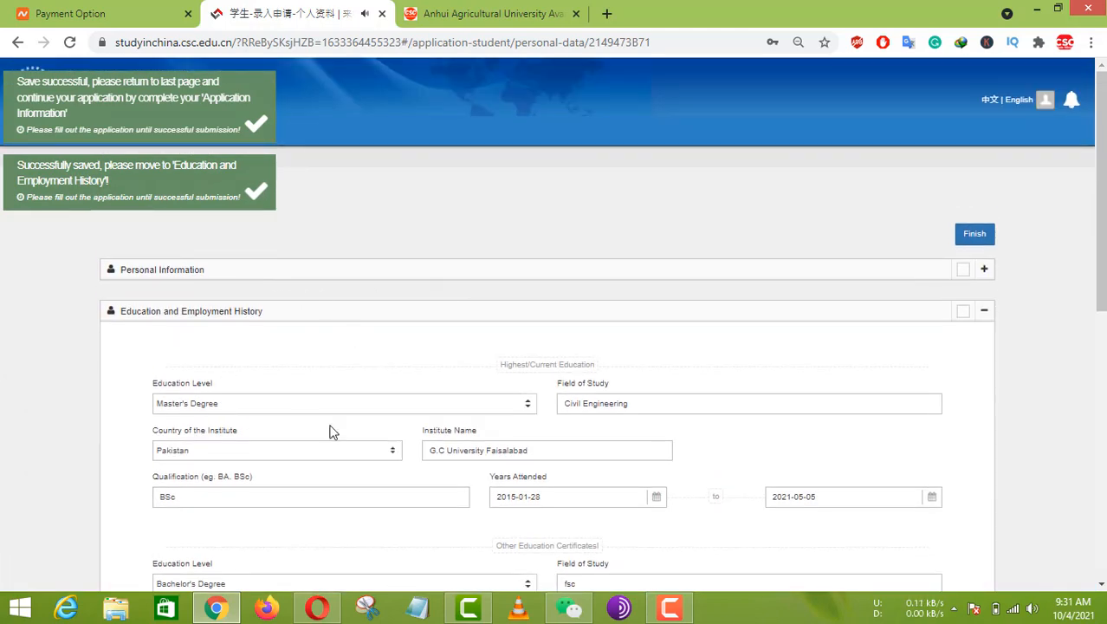
scroll(711, 469, down, 6)
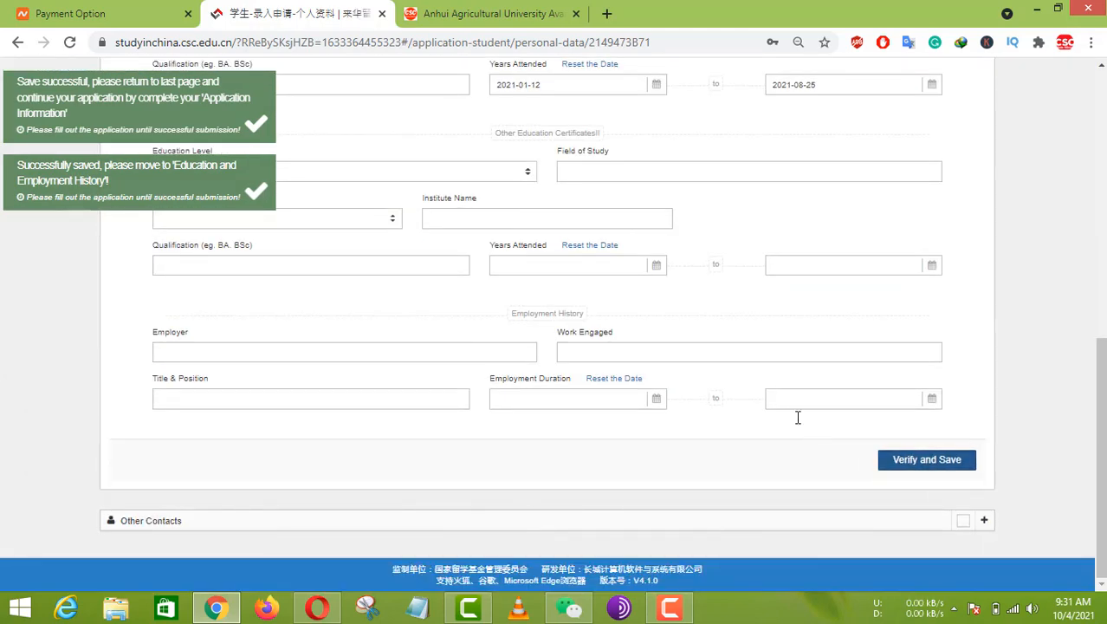
scroll(658, 342, up, 4)
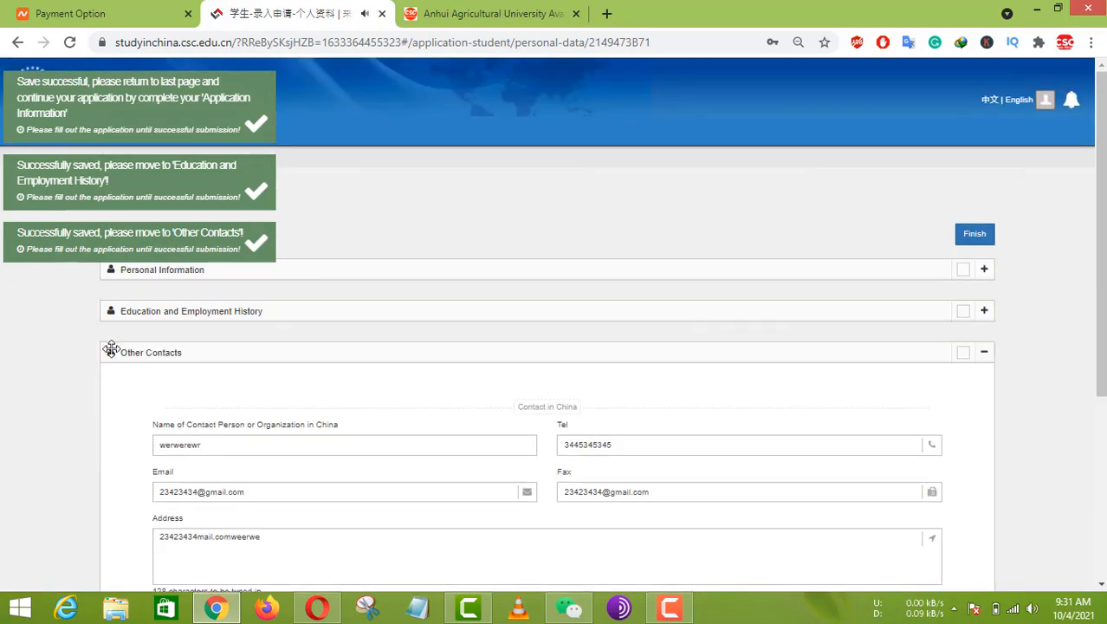
Verify and save the Other Contacts section again and finish the personal details form
scroll(321, 394, down, 4)
click(930, 503)
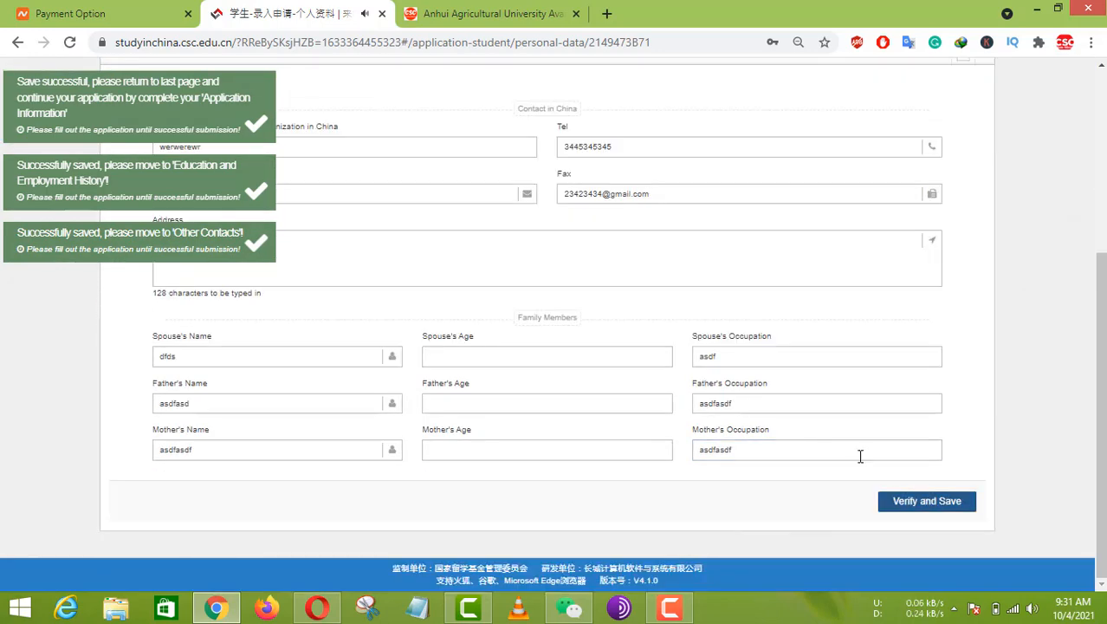
click(989, 235)
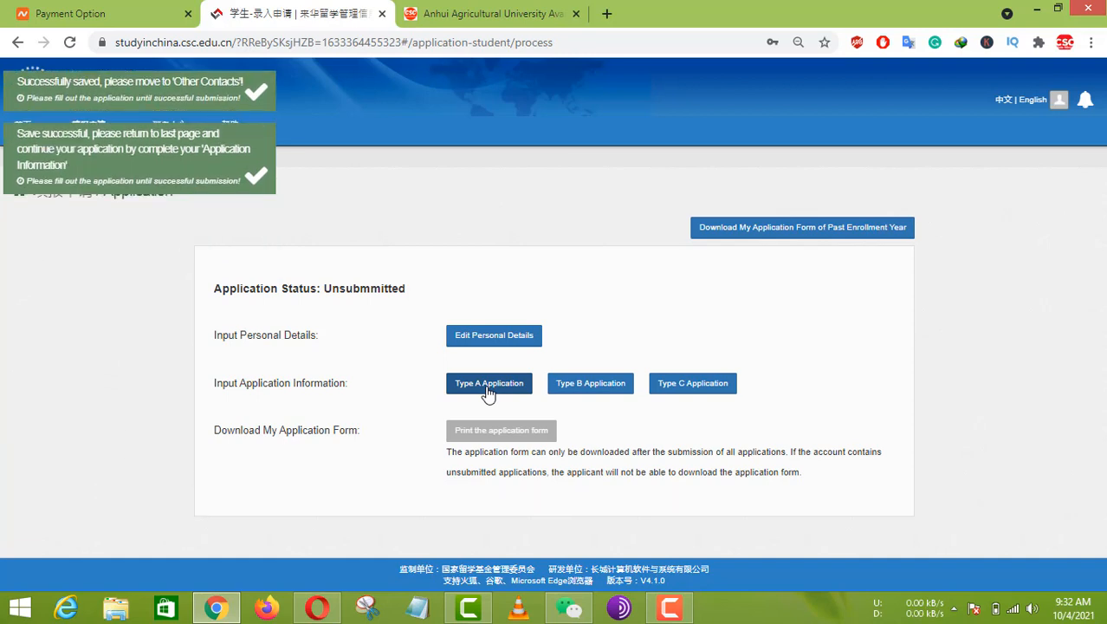
Open the Type B application list, add a new application and activate its Agency No. field
click(592, 385)
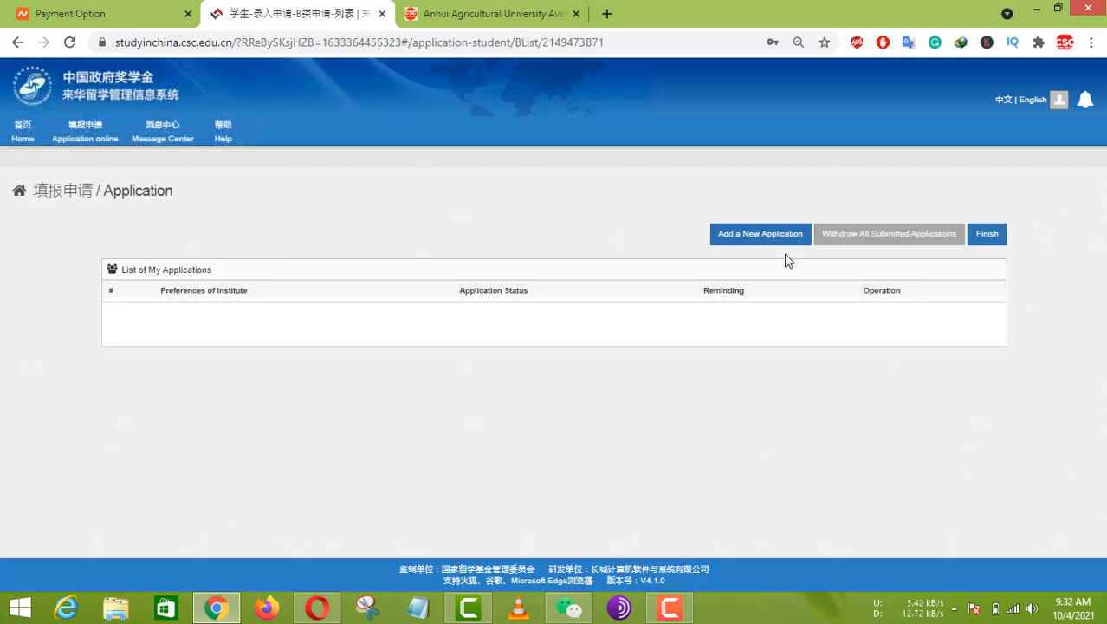
click(743, 246)
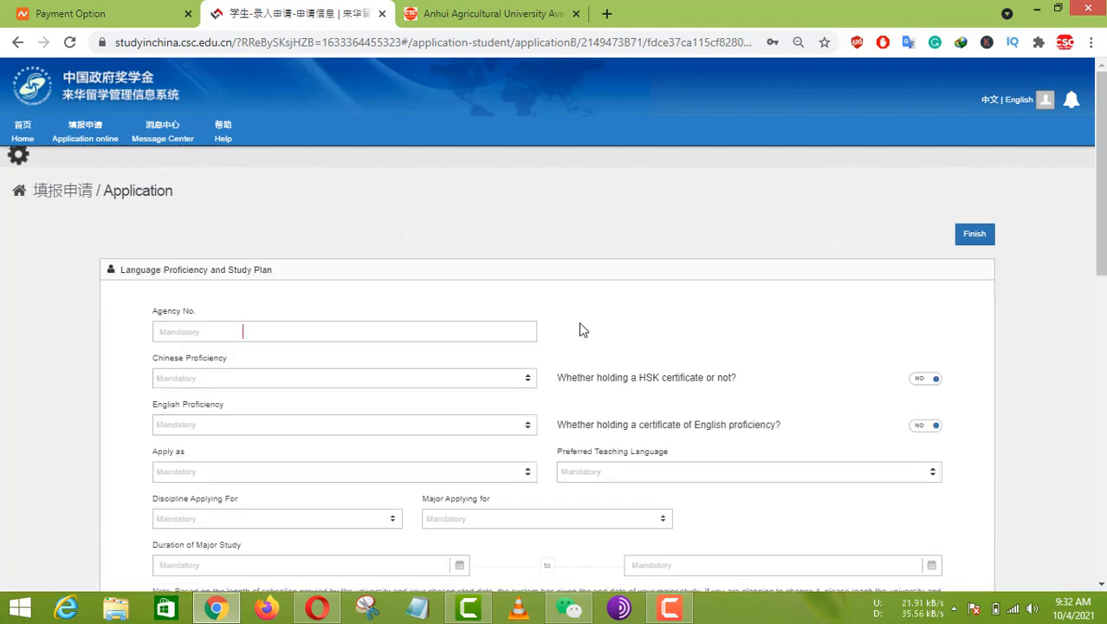
click(205, 331)
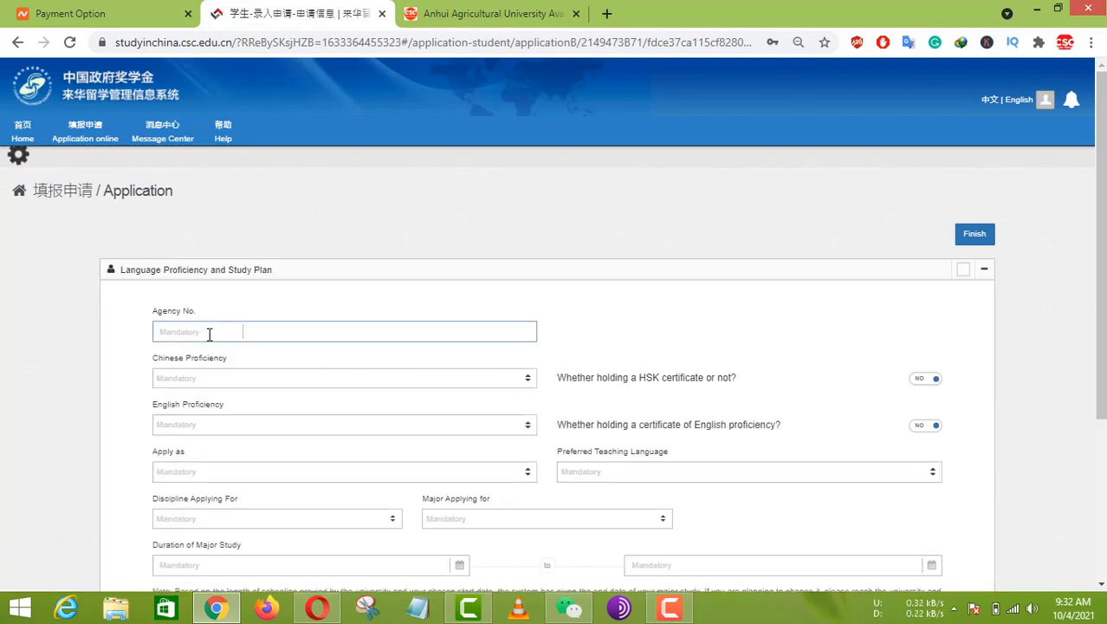
Open the 273 CSC Updated Universities List article on the CSC Guide website and find its list of university agency numbers
click(494, 13)
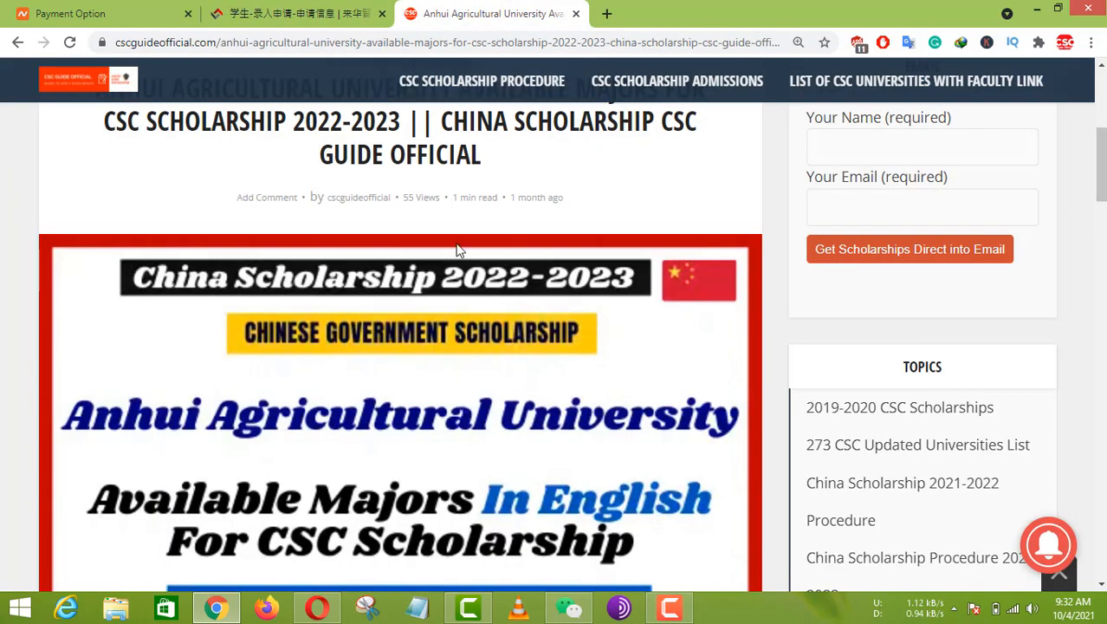
scroll(455, 251, up, 4)
scroll(456, 250, up, 1)
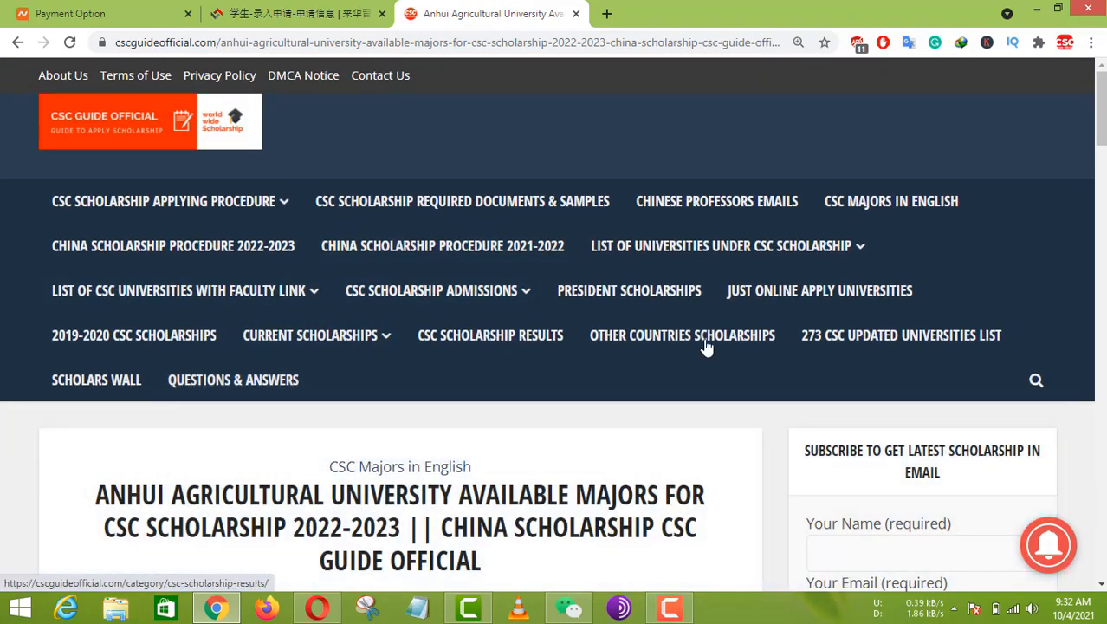
click(861, 344)
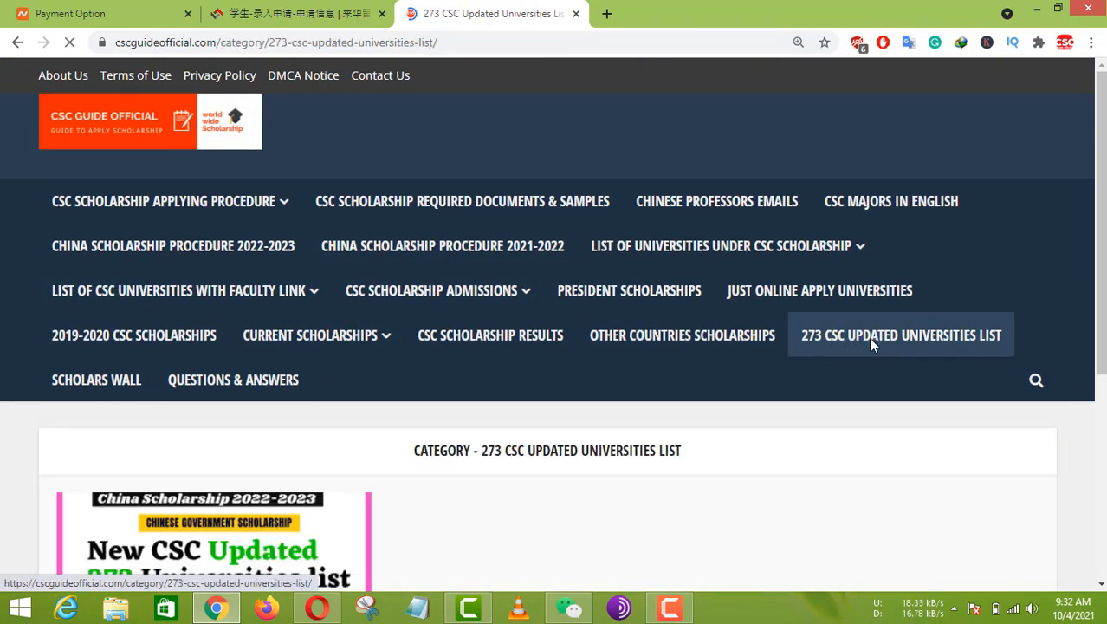
scroll(658, 354, down, 5)
click(376, 248)
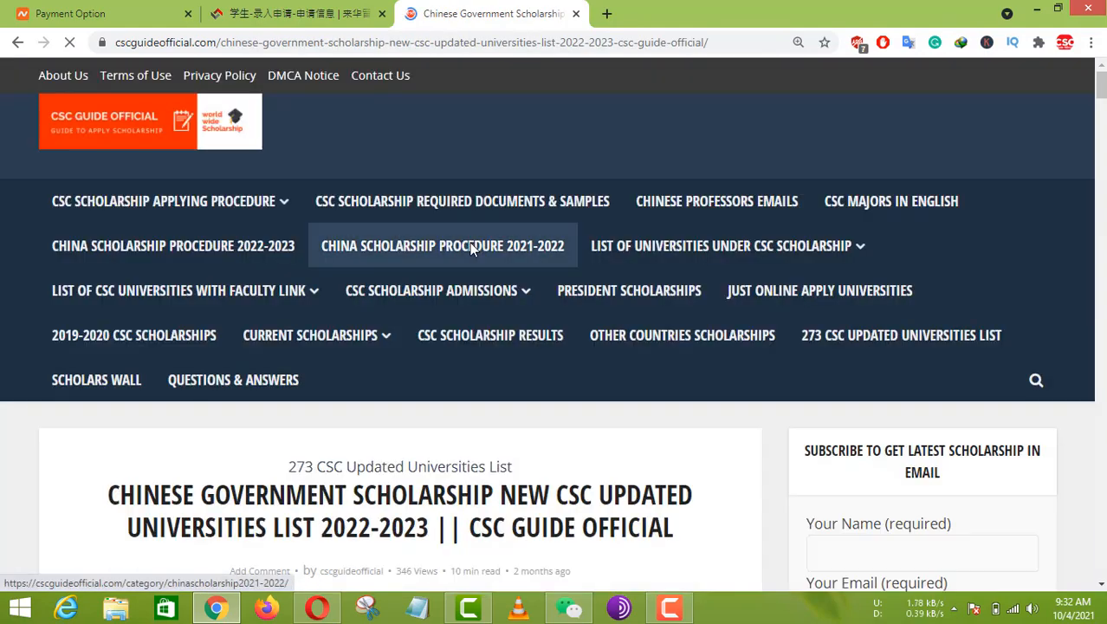
scroll(568, 358, down, 6)
scroll(308, 388, down, 8)
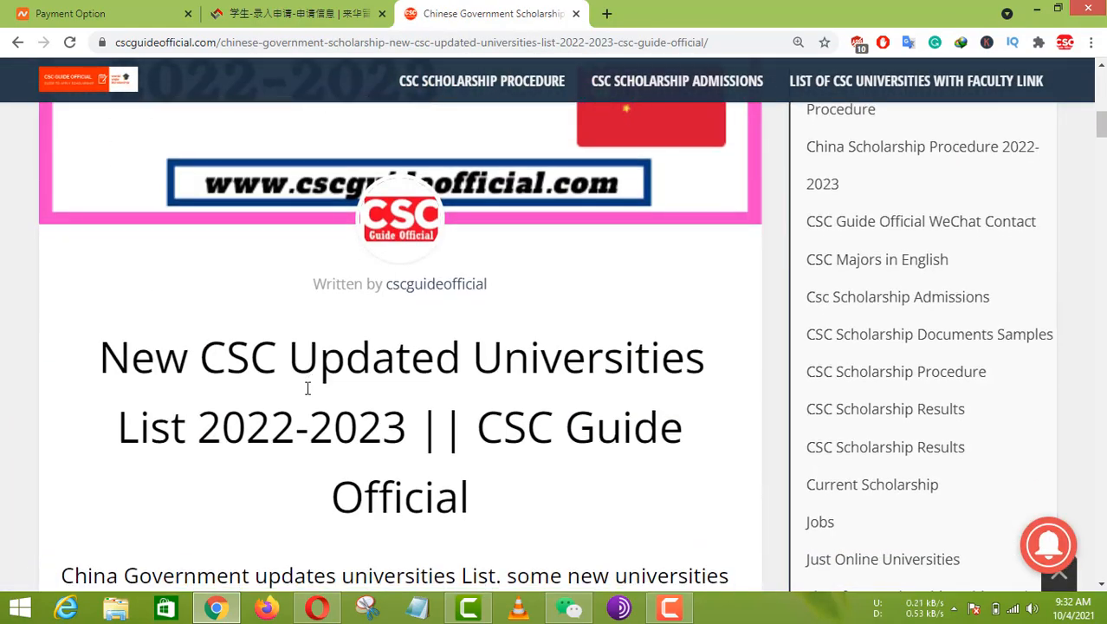
scroll(308, 388, down, 3)
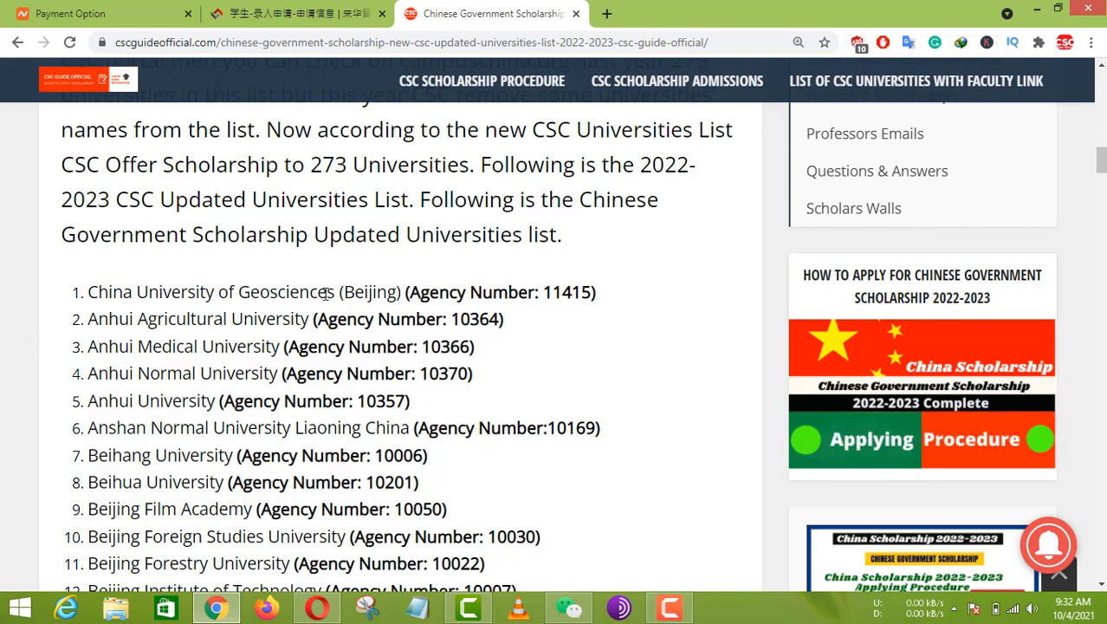
Copy the agency number 11415 of China University of Geosciences (Beijing) from the universities list
drag(542, 293, 595, 292)
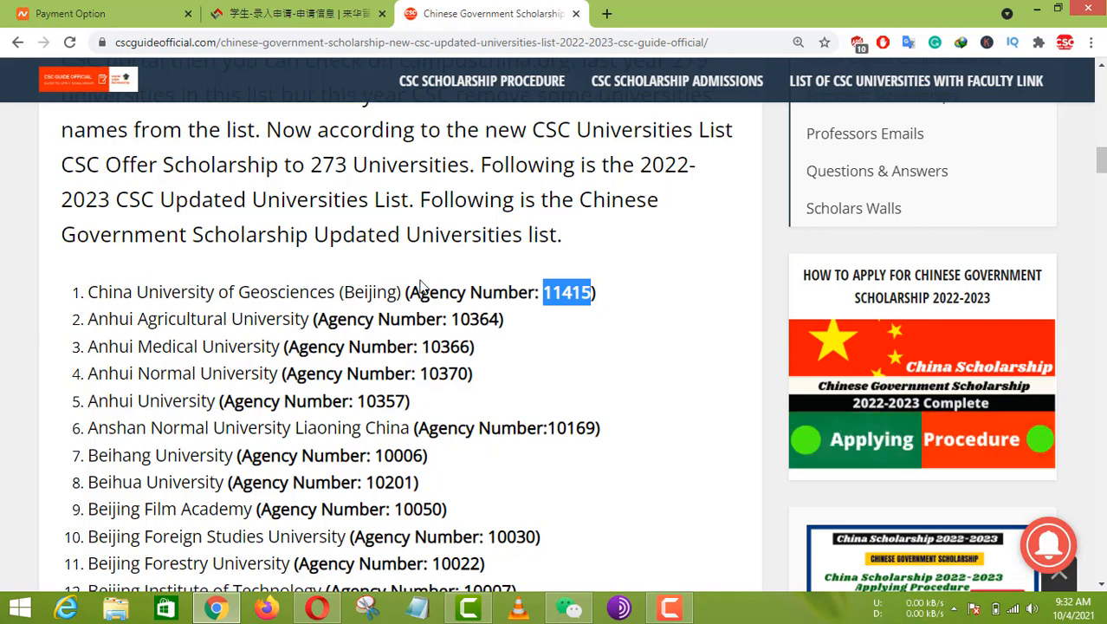
click(155, 297)
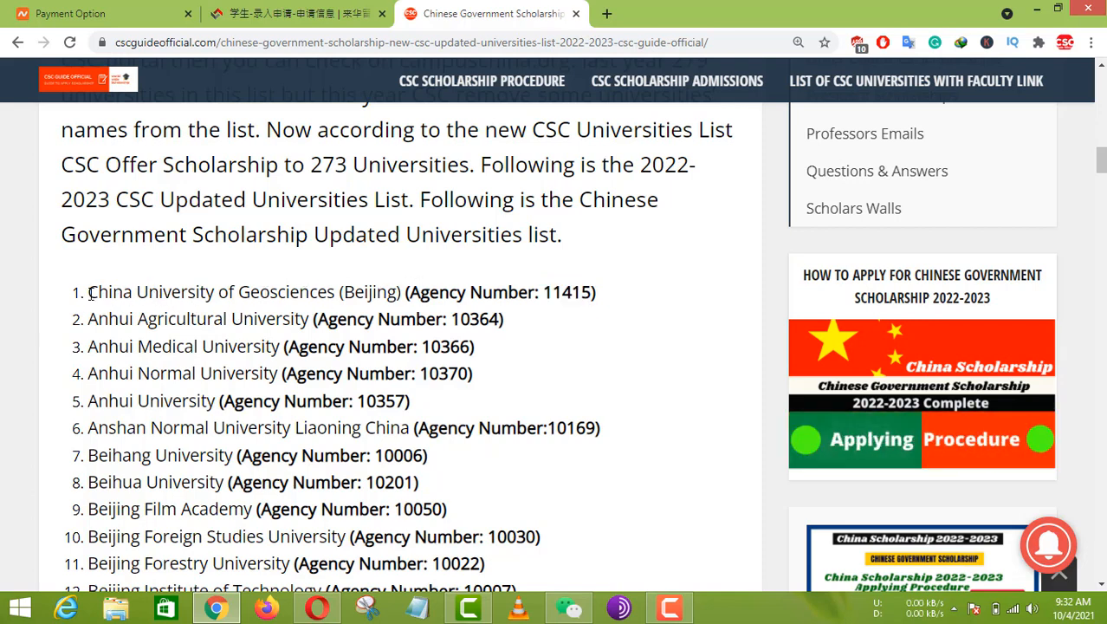
drag(89, 292, 588, 275)
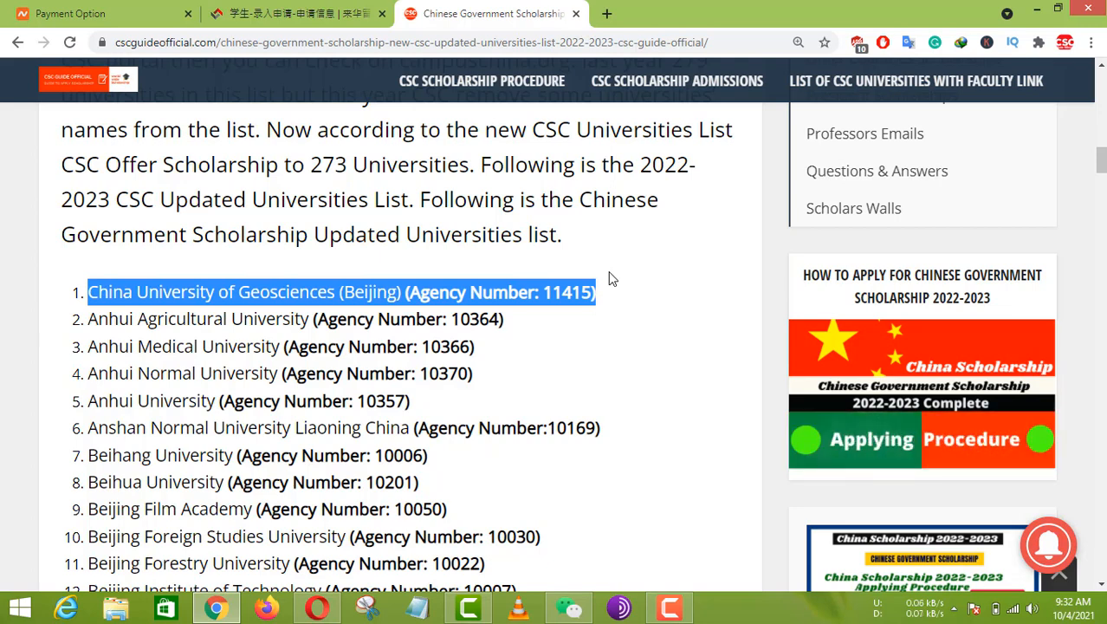
click(559, 294)
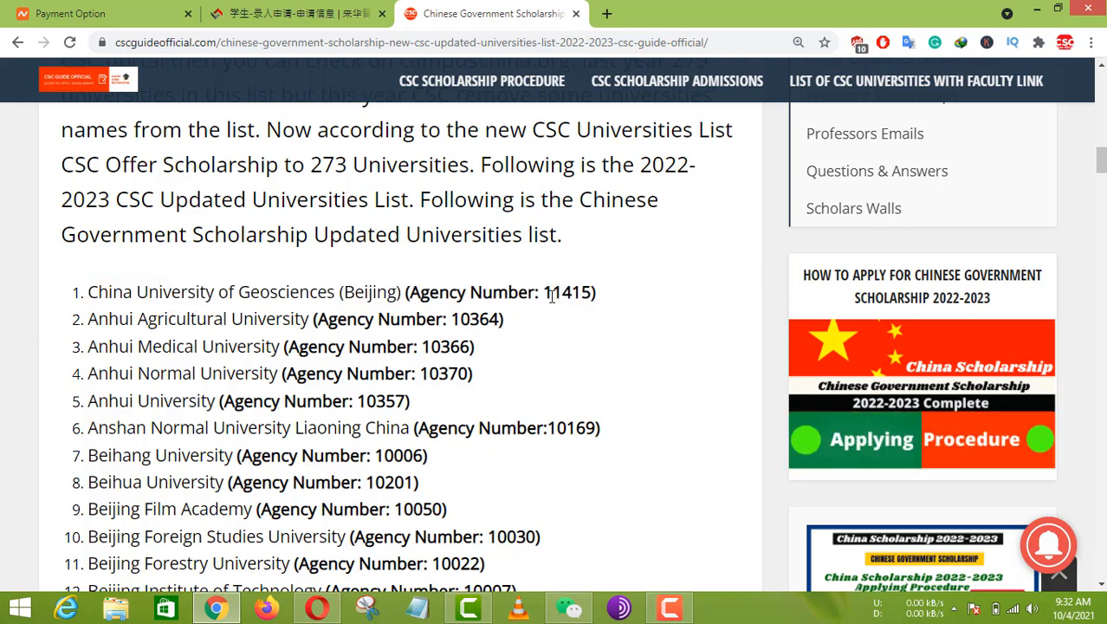
drag(544, 293, 594, 293)
key(ctrl+c)
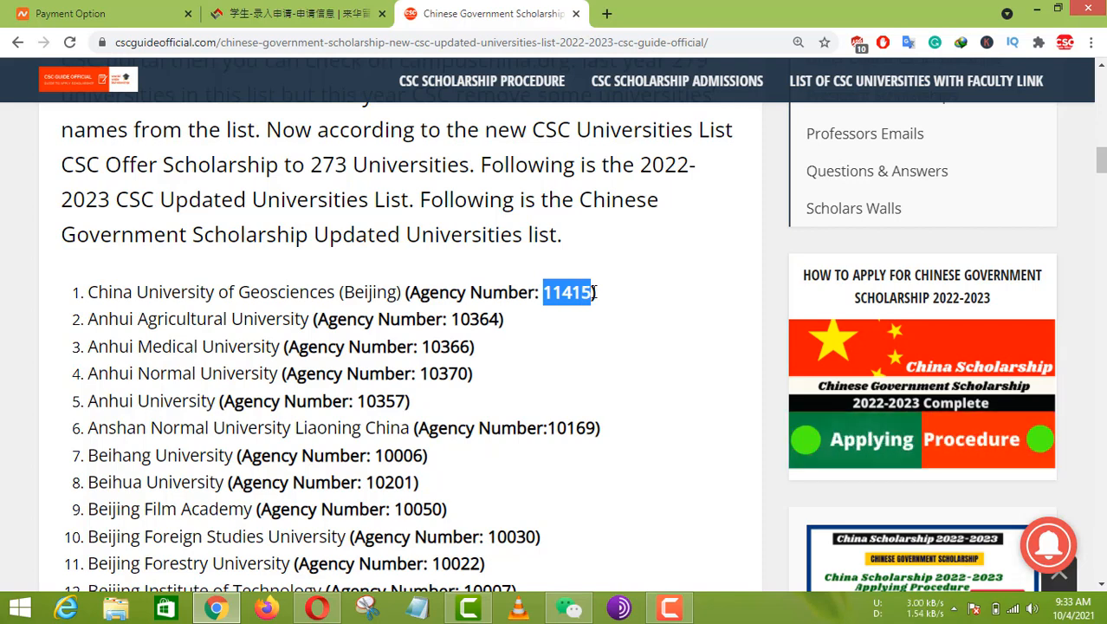
Enter the copied number 11415 as the Agency No. in the scholarship application and compare it with the universities list
click(292, 19)
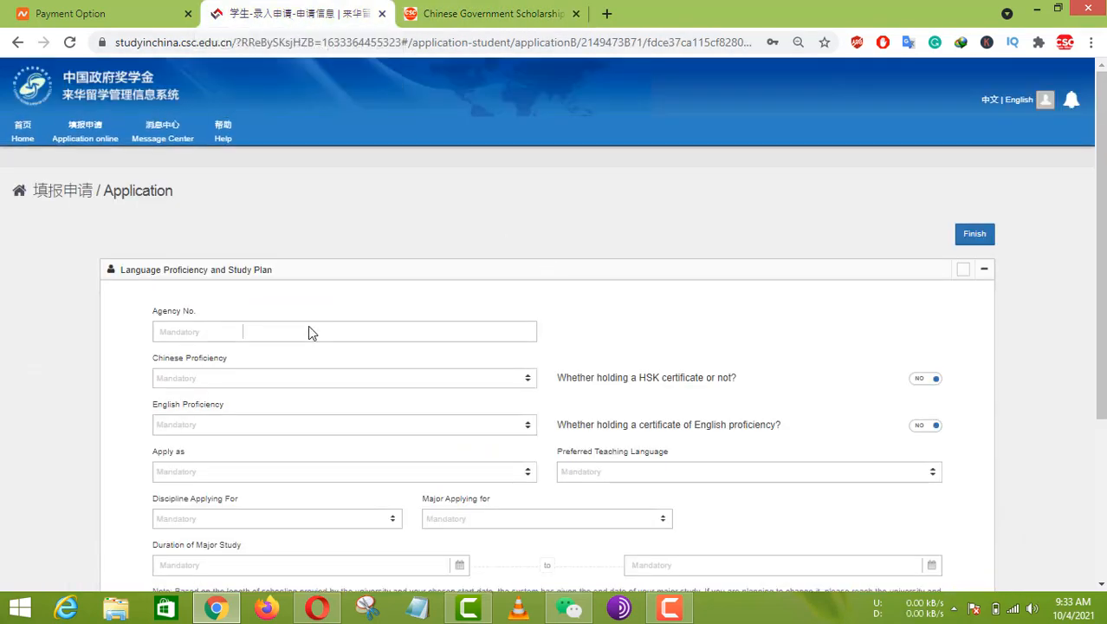
click(210, 335)
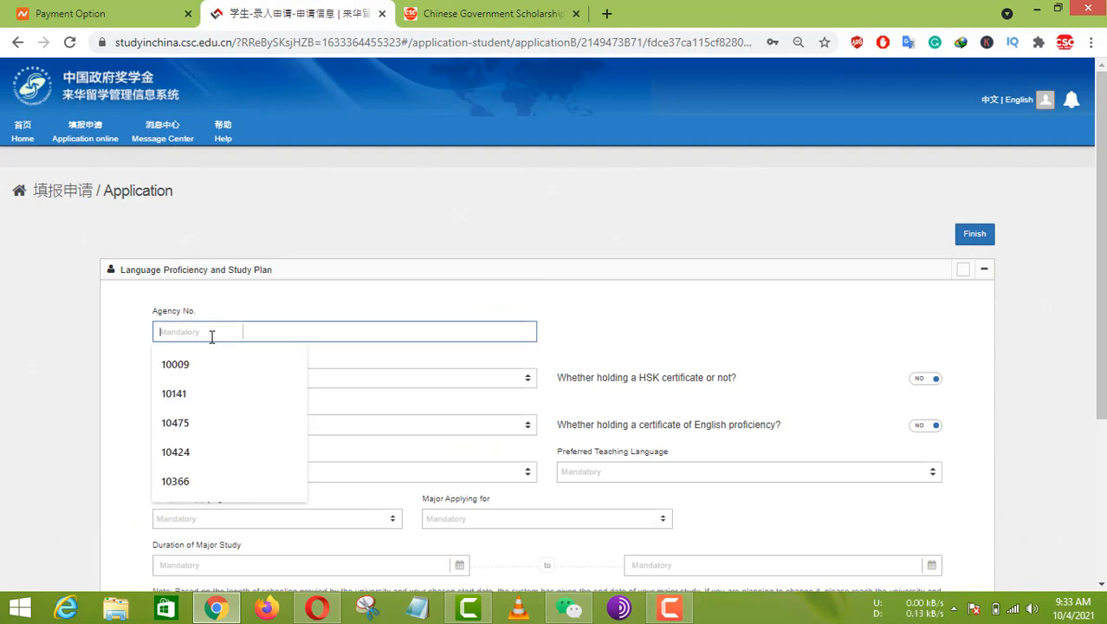
key(ctrl+v)
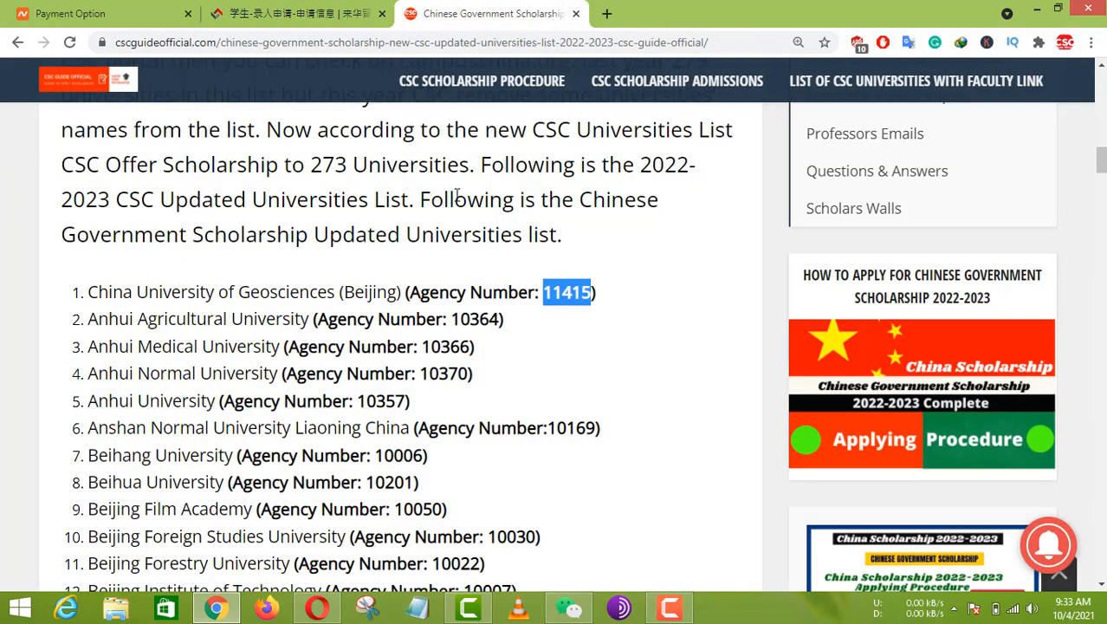
click(486, 13)
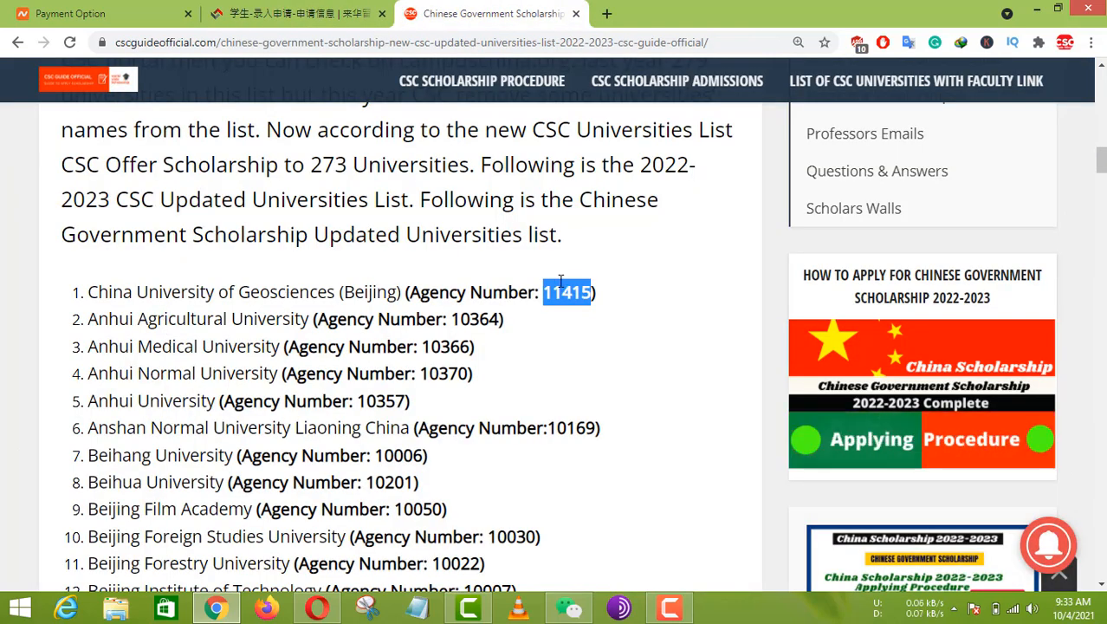
click(295, 13)
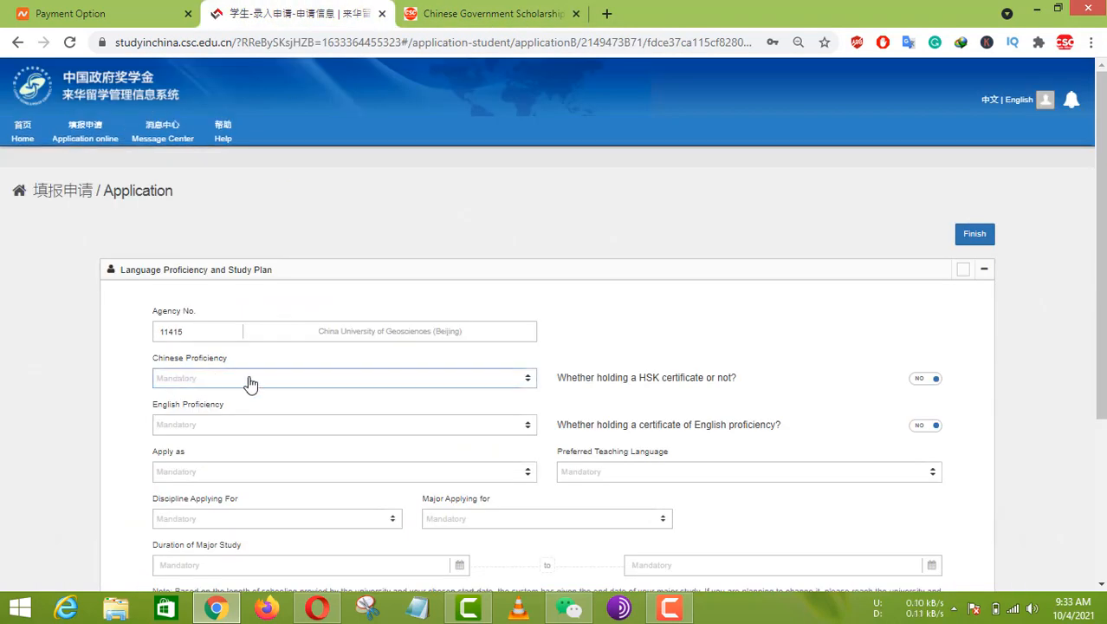
Set the Chinese proficiency to None and the English proficiency to Excellent
scroll(251, 384, down, 2)
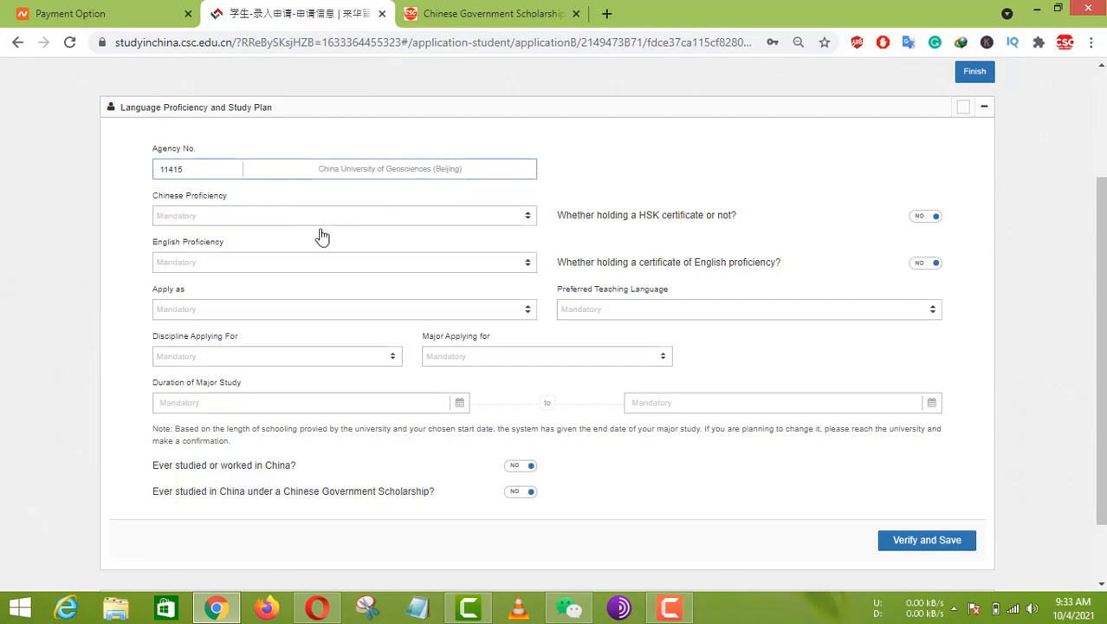
click(292, 218)
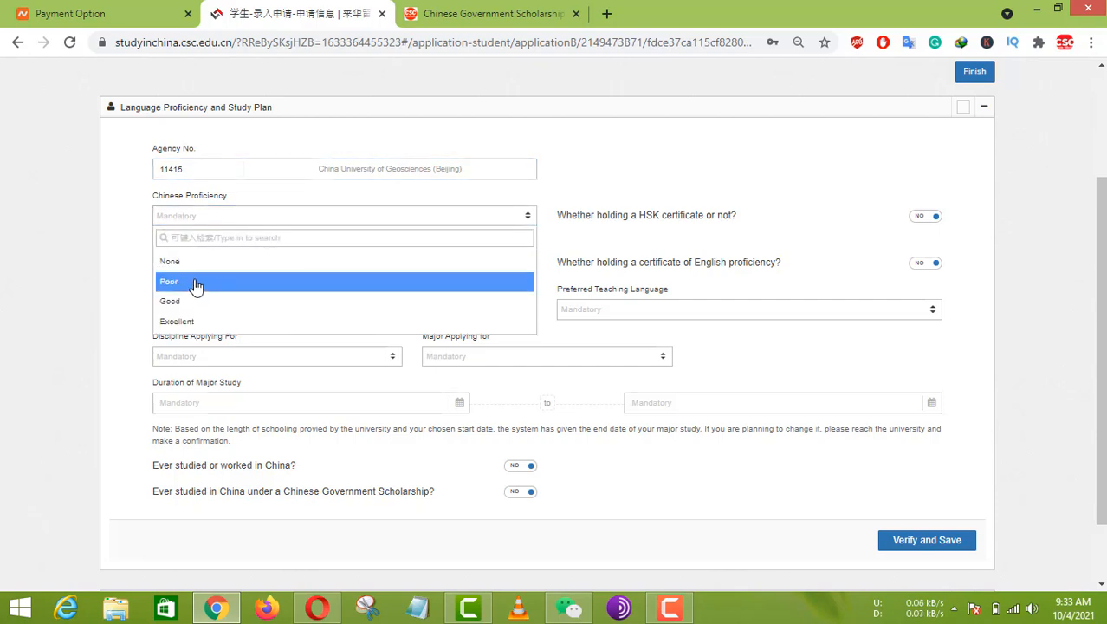
click(217, 266)
click(217, 271)
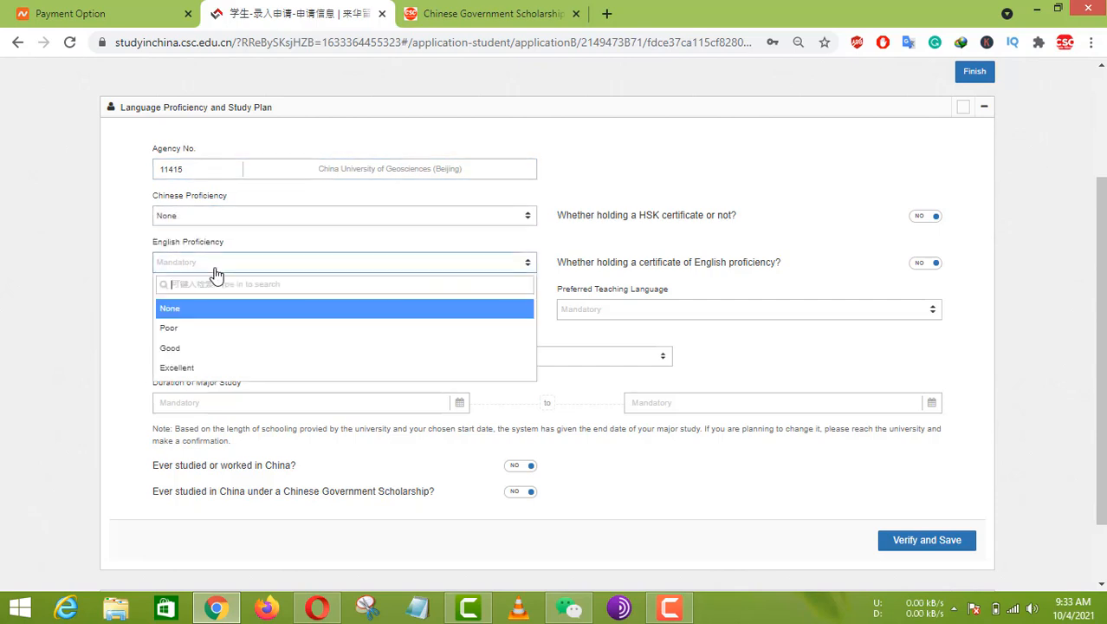
click(202, 370)
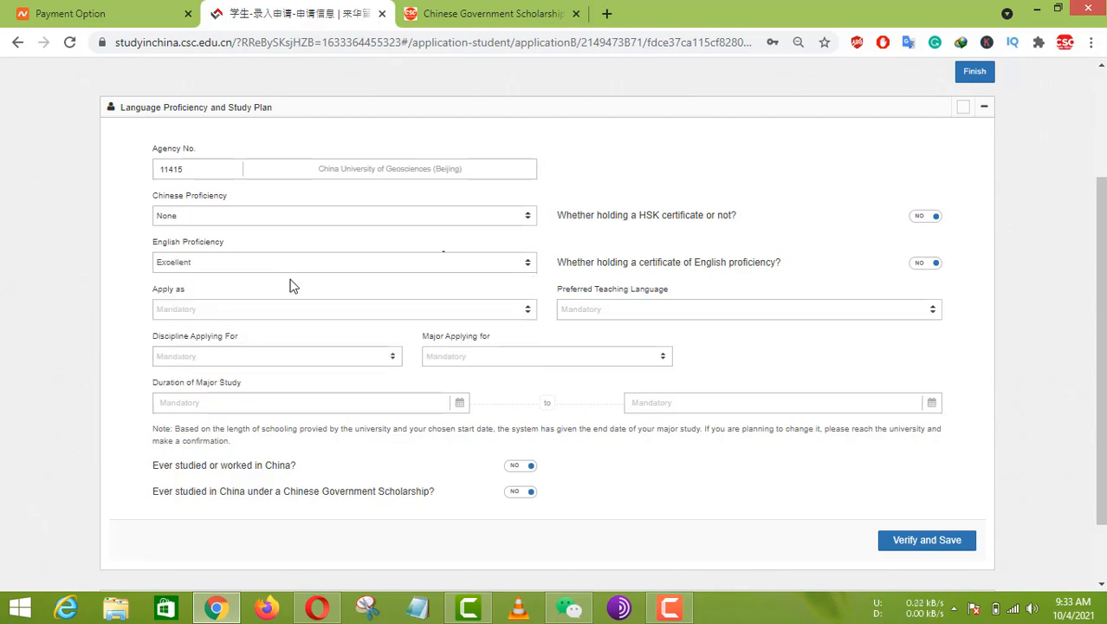
Apply as a Master's Degree student with English as the preferred teaching language
click(461, 312)
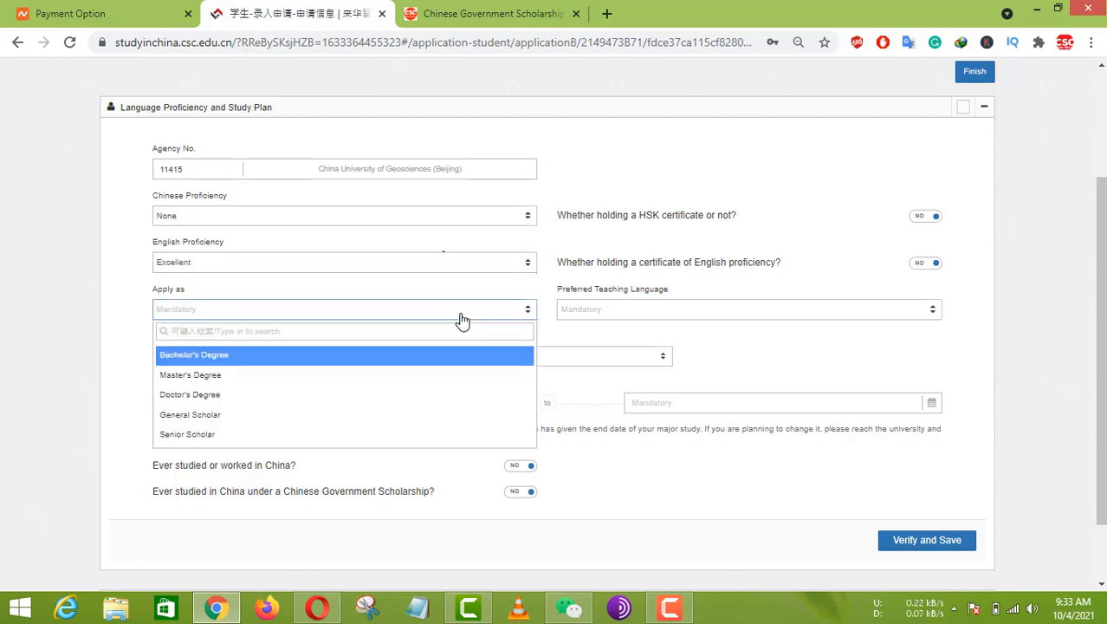
click(218, 379)
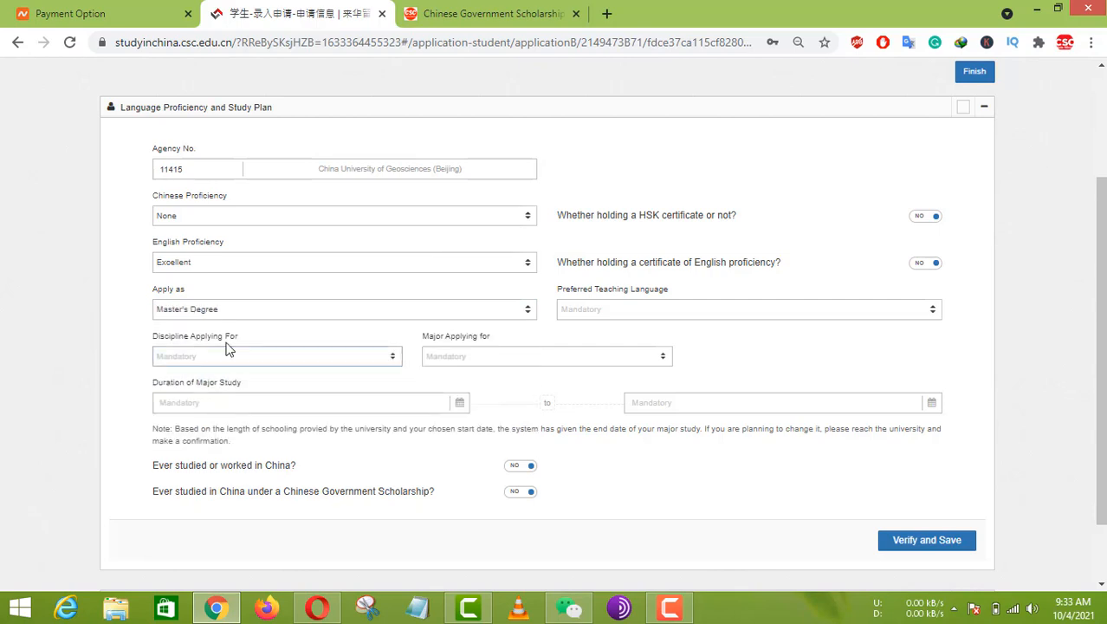
click(670, 312)
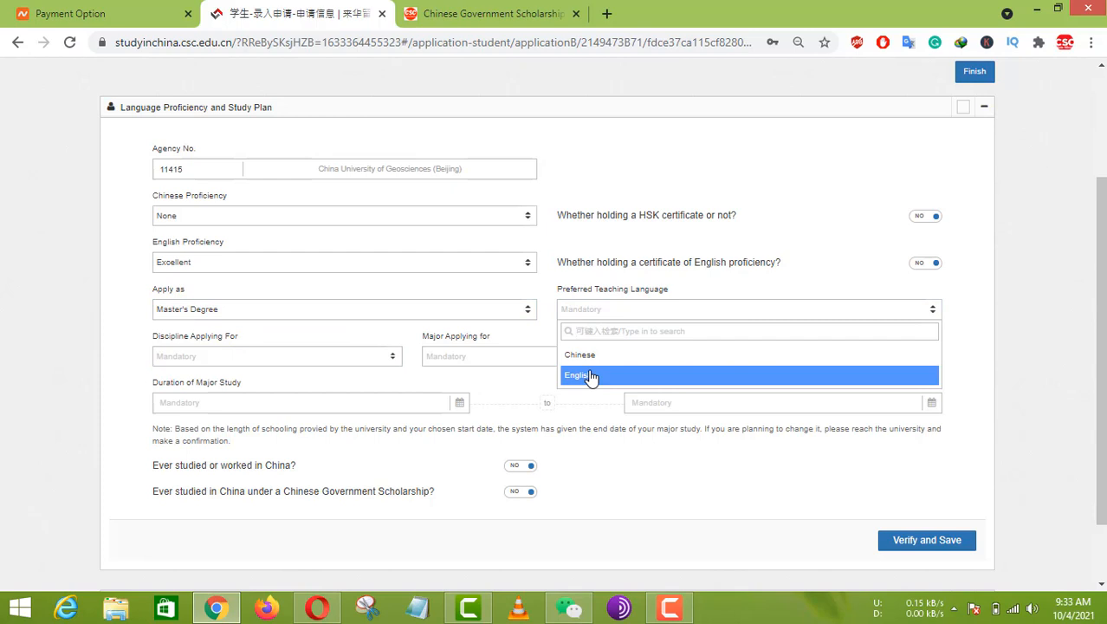
click(589, 376)
Look through the available disciplines and choose Engineering as the discipline applied for
click(327, 360)
scroll(325, 453, down, 1)
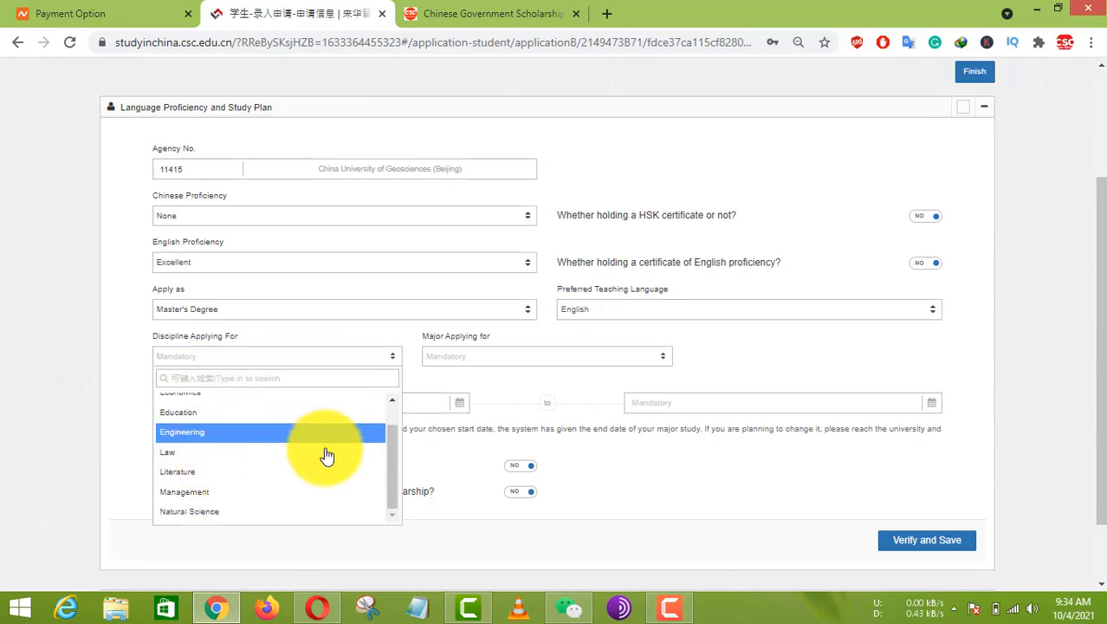
scroll(260, 460, up, 2)
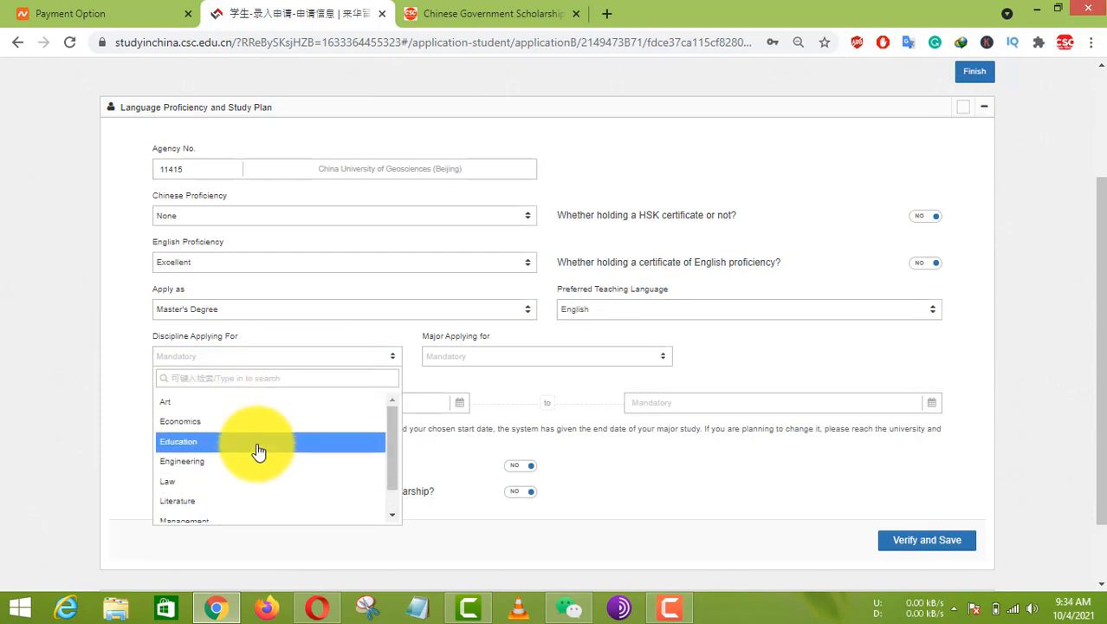
click(198, 460)
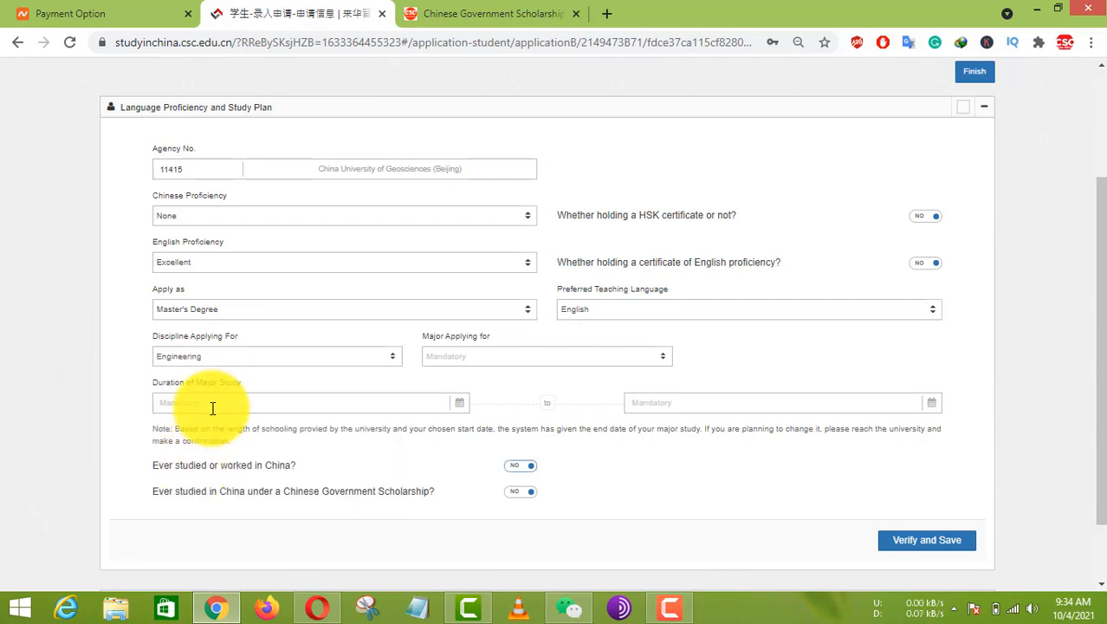
Look through the engineering majors and choose Control Science and Engineering as the major applied for
click(617, 359)
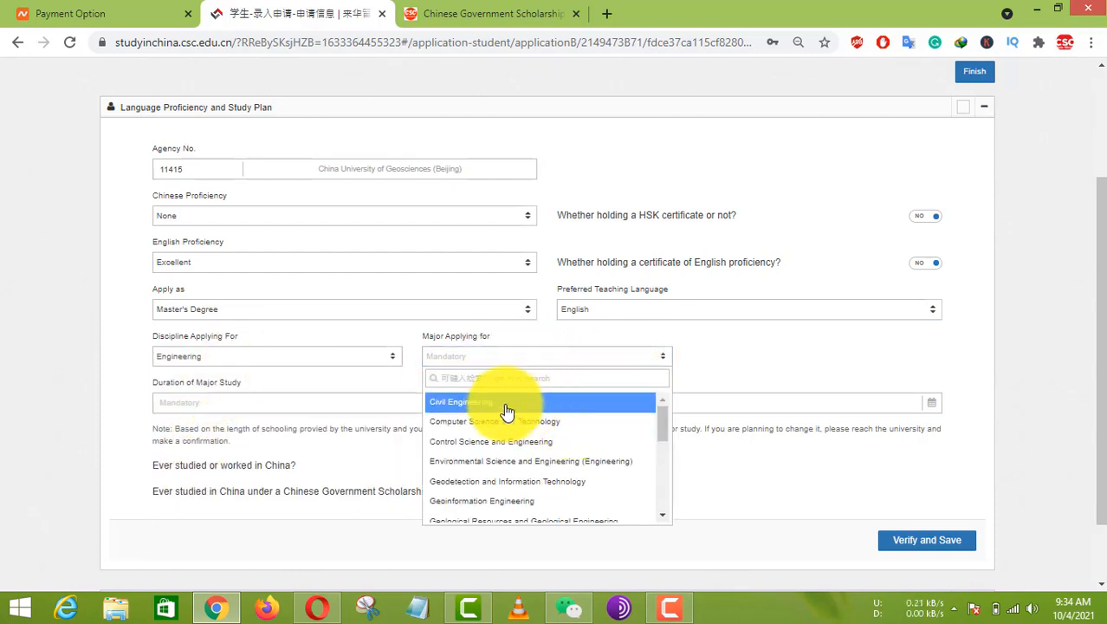
scroll(503, 426, down, 1)
scroll(503, 426, up, 1)
scroll(494, 412, down, 1)
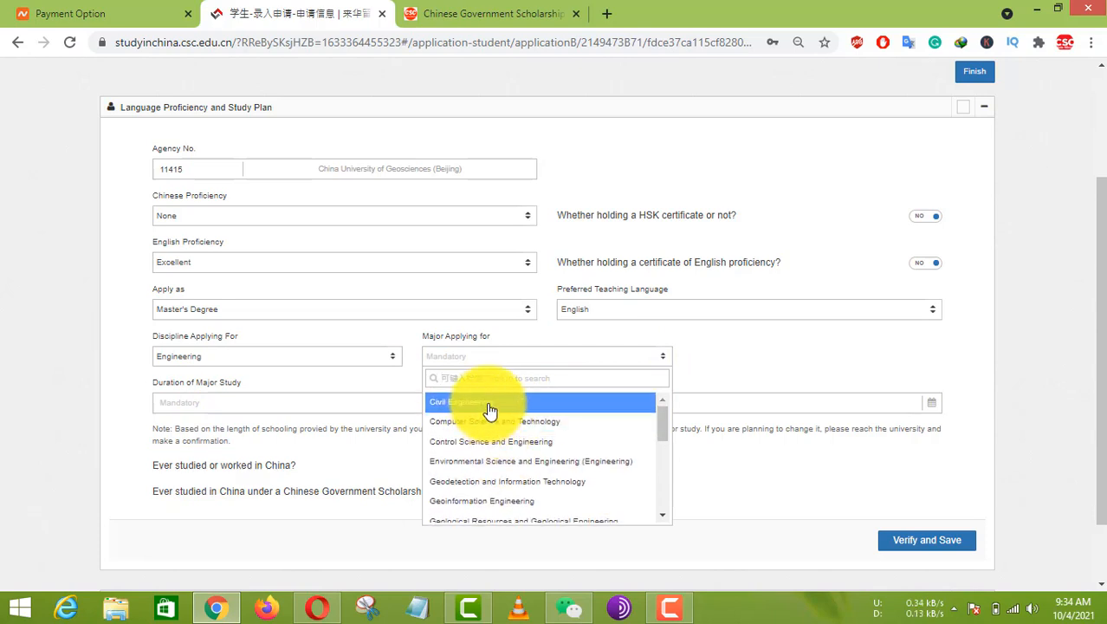
scroll(511, 416, up, 1)
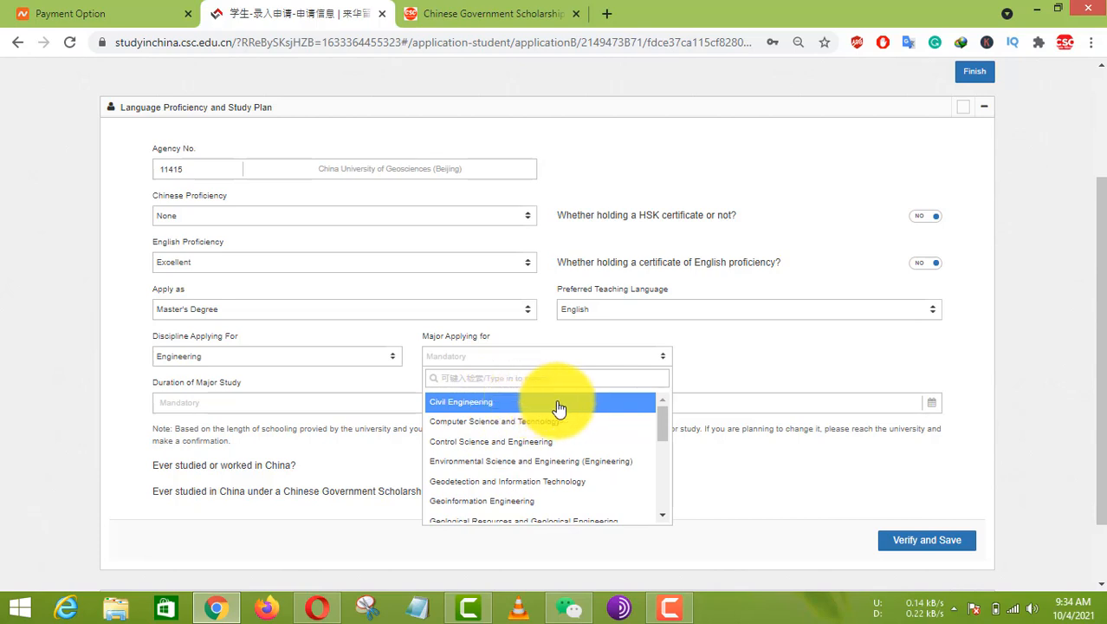
click(645, 441)
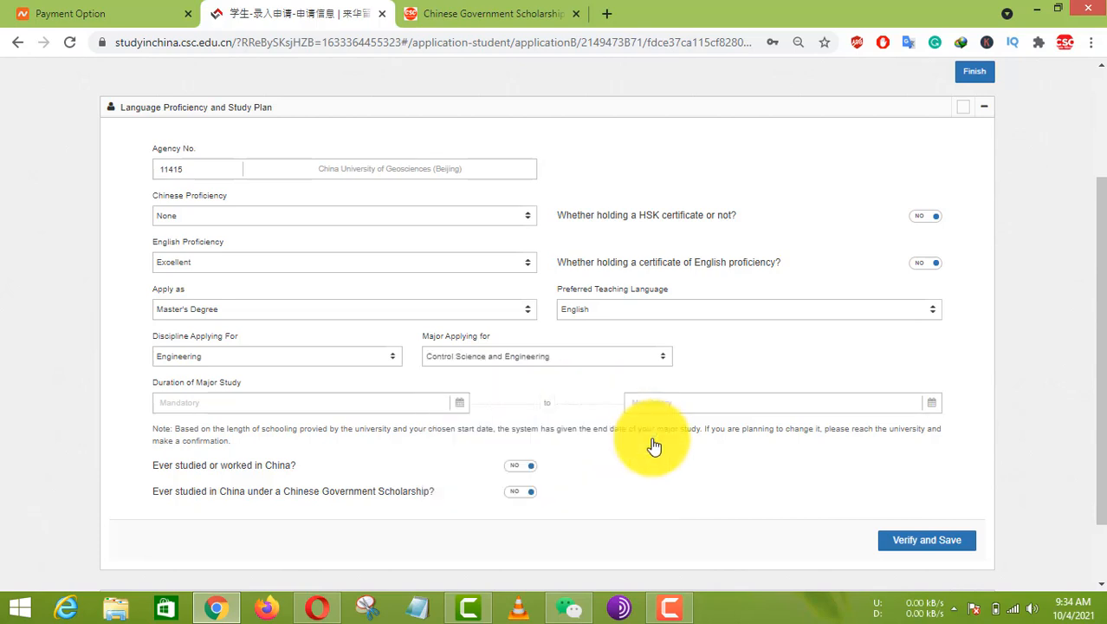
Reselect English as the preferred teaching language and change the major applied for to Civil Engineering
click(582, 356)
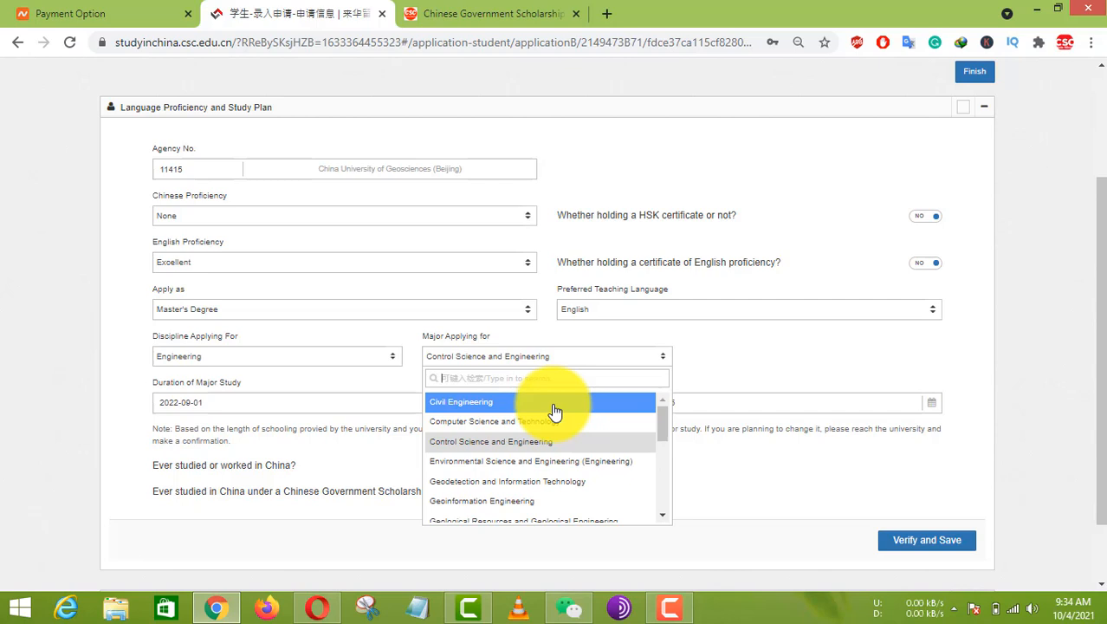
click(604, 319)
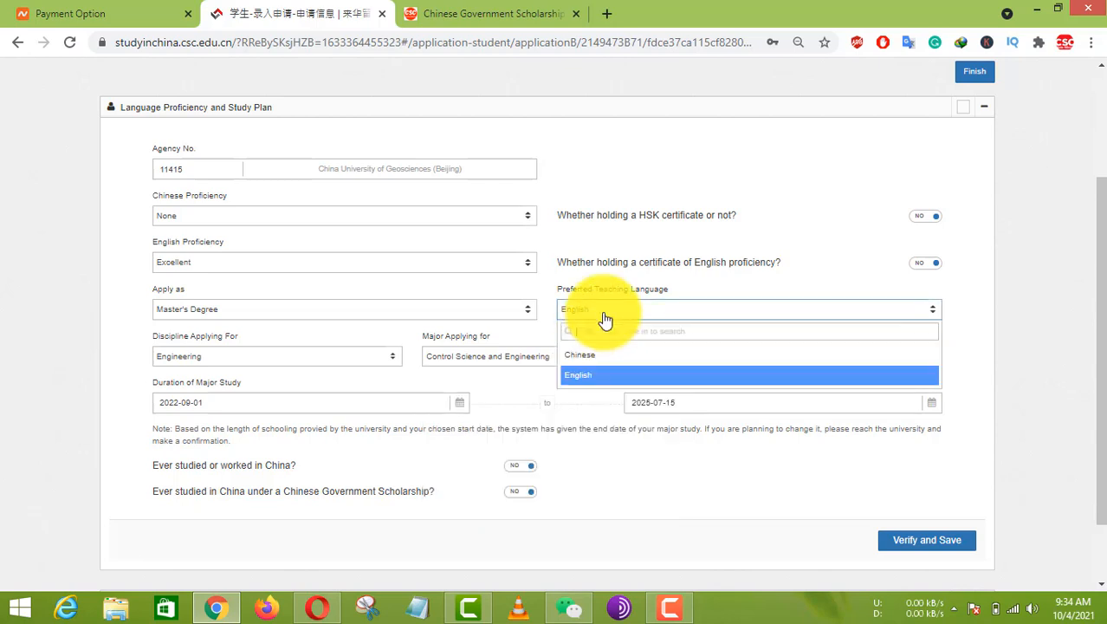
click(593, 375)
click(305, 368)
click(305, 367)
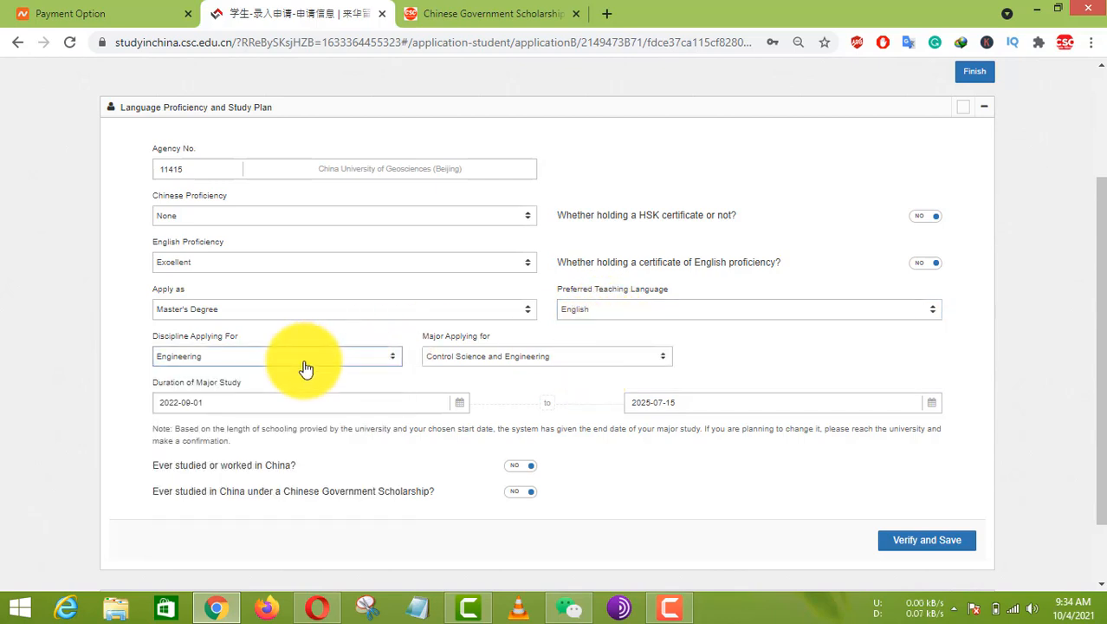
click(492, 353)
click(481, 401)
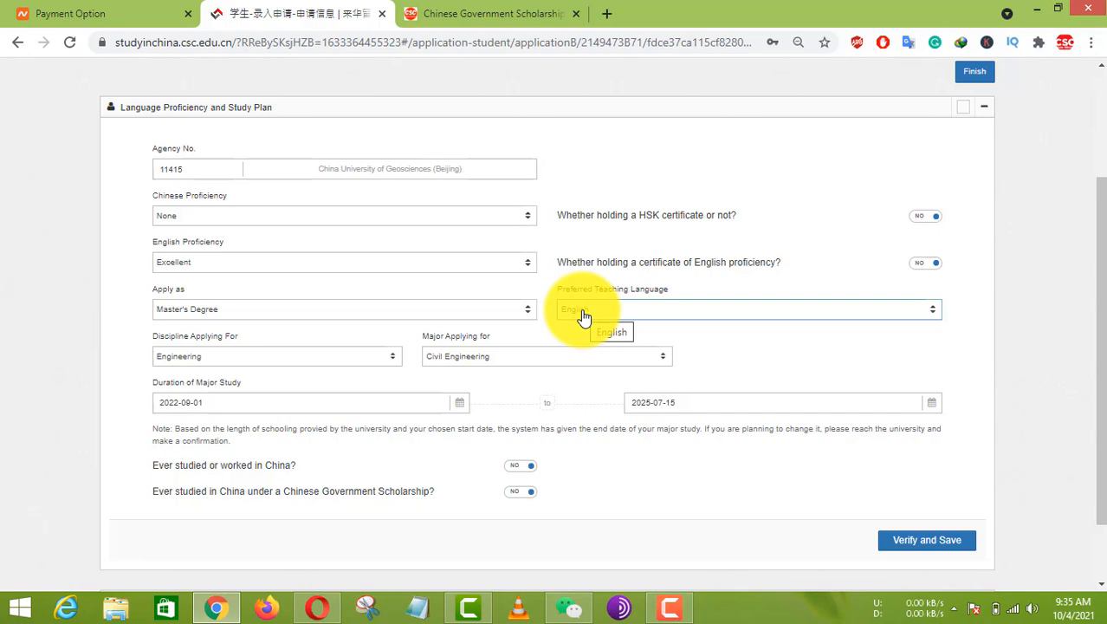
click(611, 332)
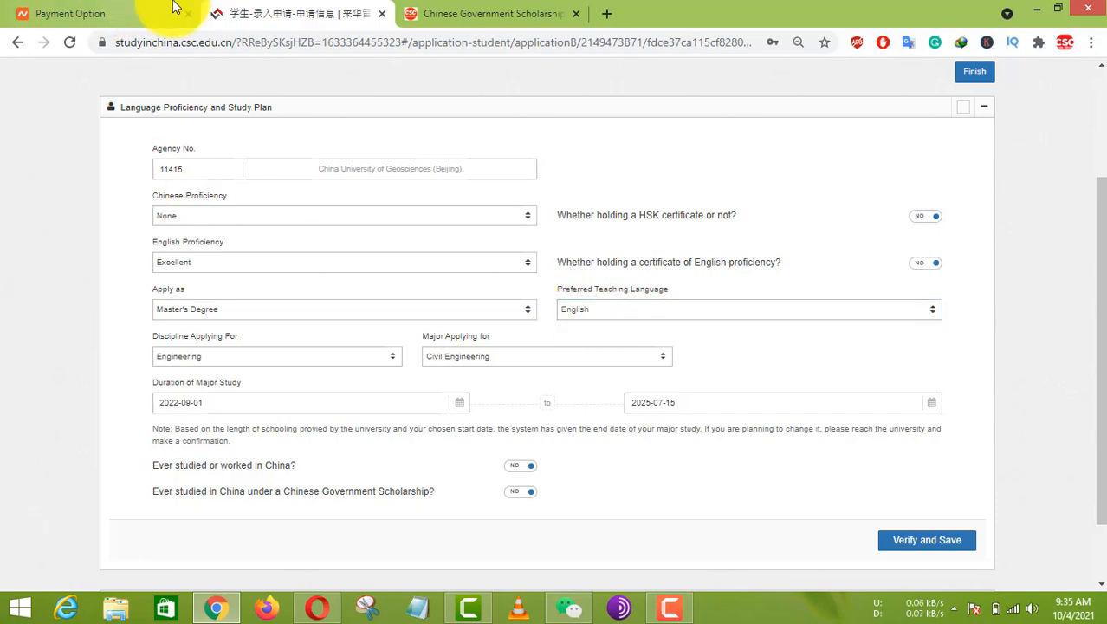
Find Huazhong Agricultural University in the CSC Guide universities list and copy its agency number 10504
click(459, 11)
scroll(296, 444, down, 6)
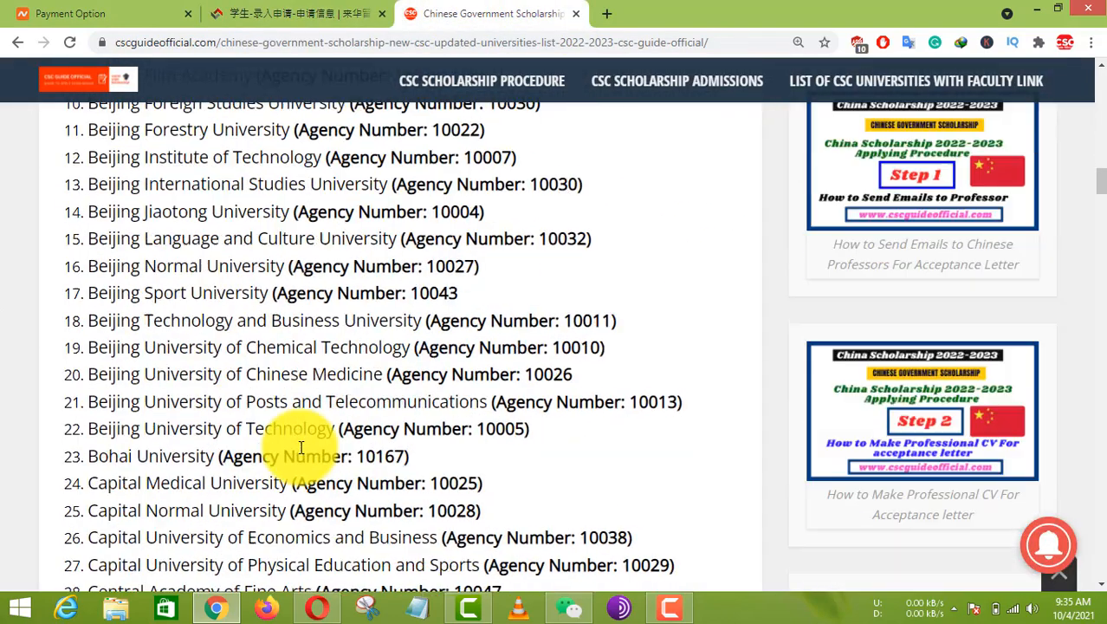
scroll(298, 447, down, 5)
scroll(277, 451, down, 4)
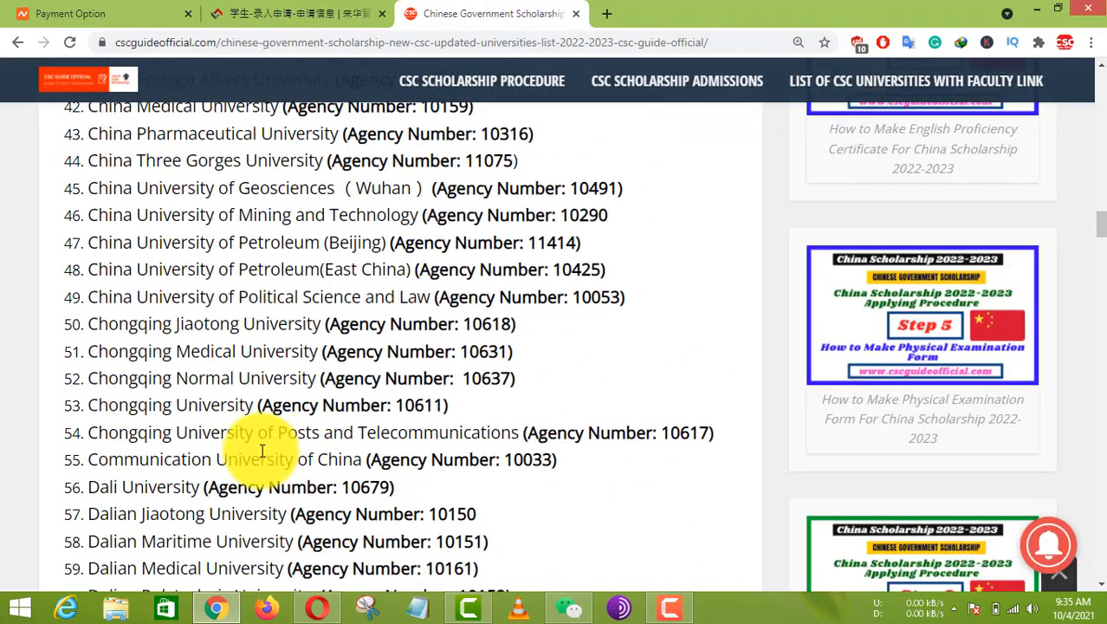
scroll(258, 446, down, 2)
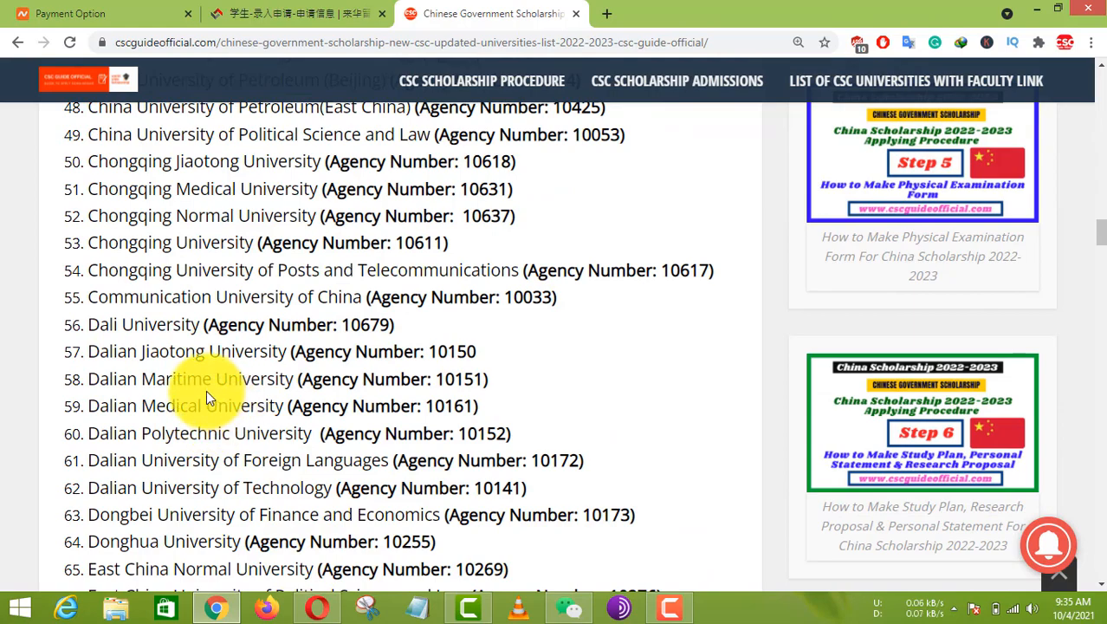
scroll(243, 416, down, 5)
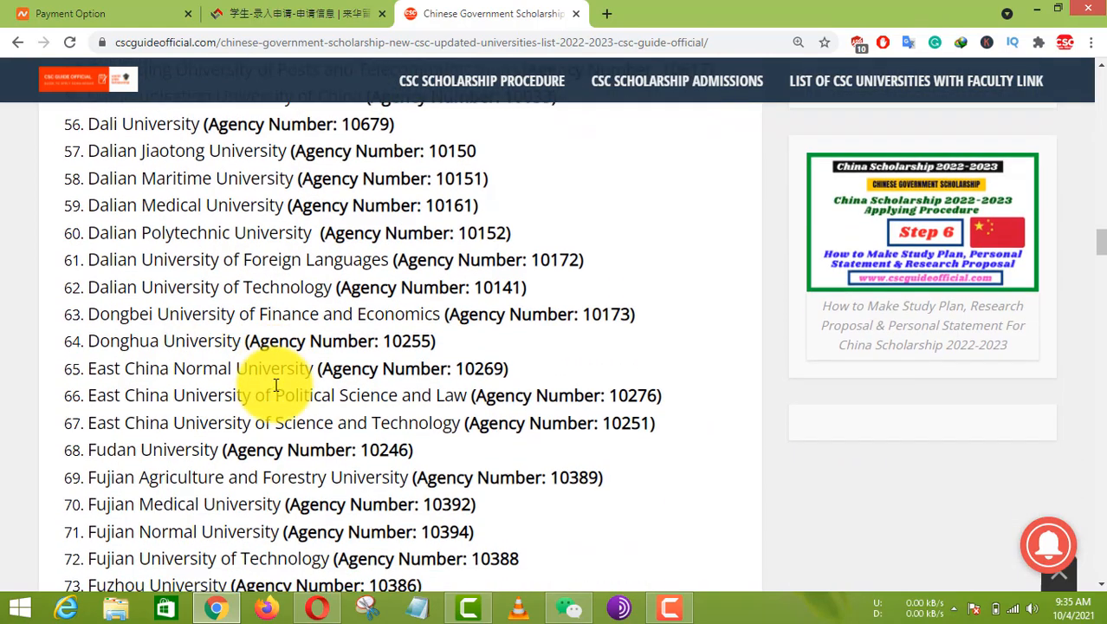
scroll(235, 420, down, 4)
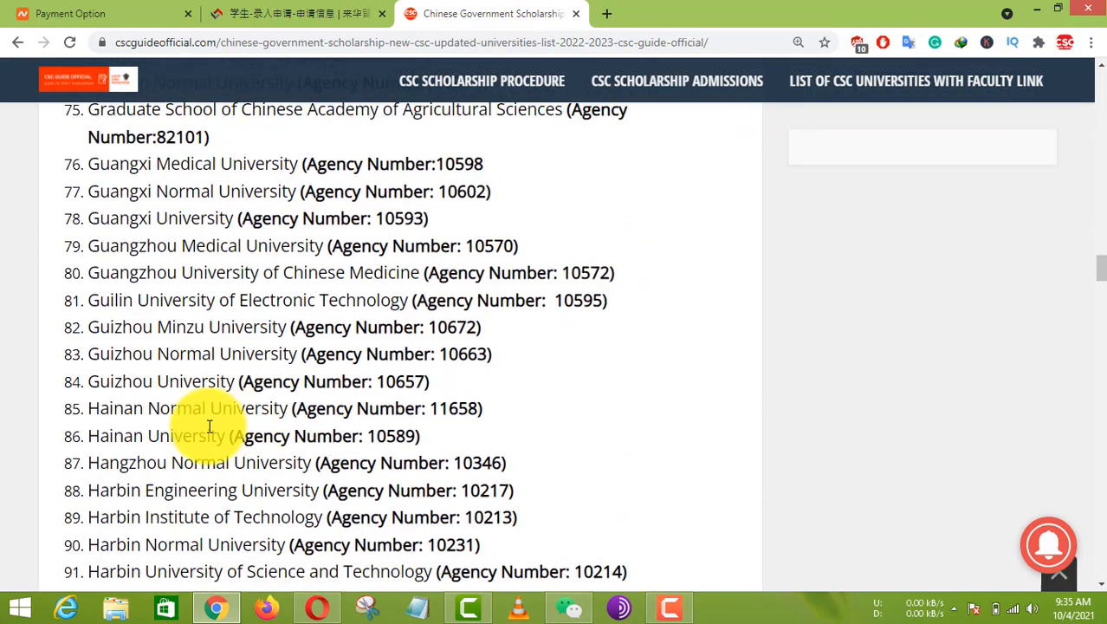
scroll(230, 398, down, 6)
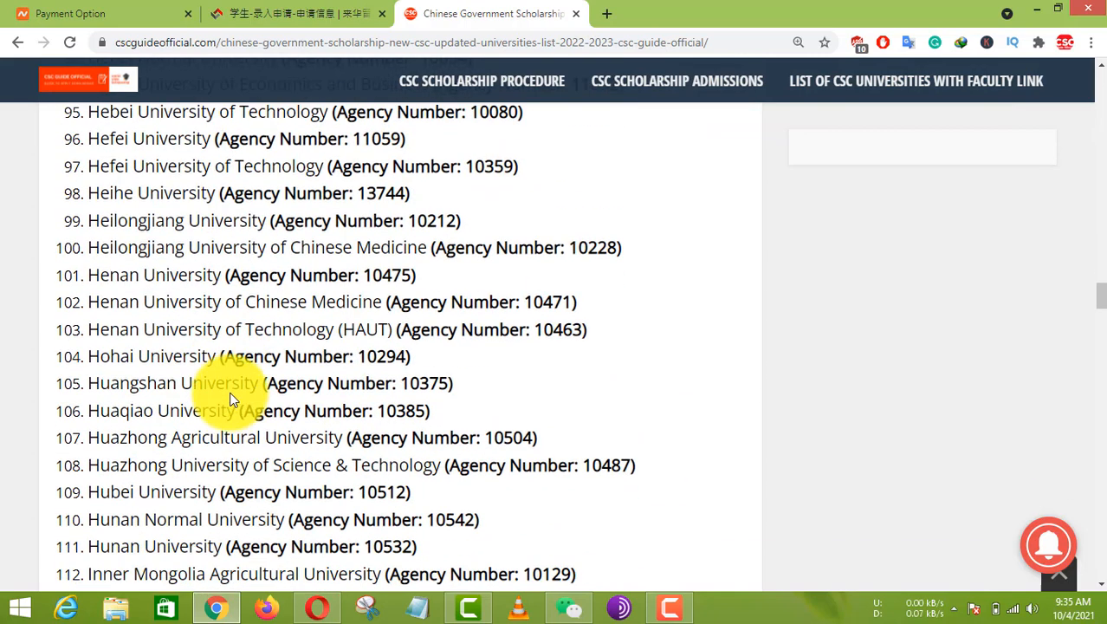
drag(483, 436, 533, 431)
key(ctrl+c)
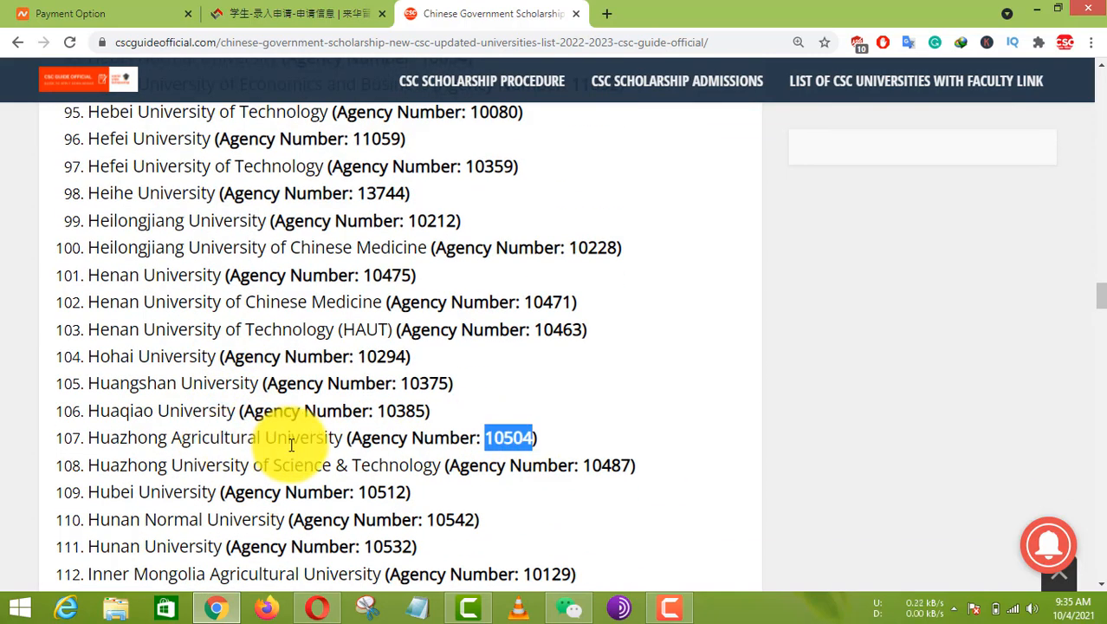
Return to the application form and replace the agency number with 10504 for Huazhong Agricultural University
click(178, 10)
click(319, 8)
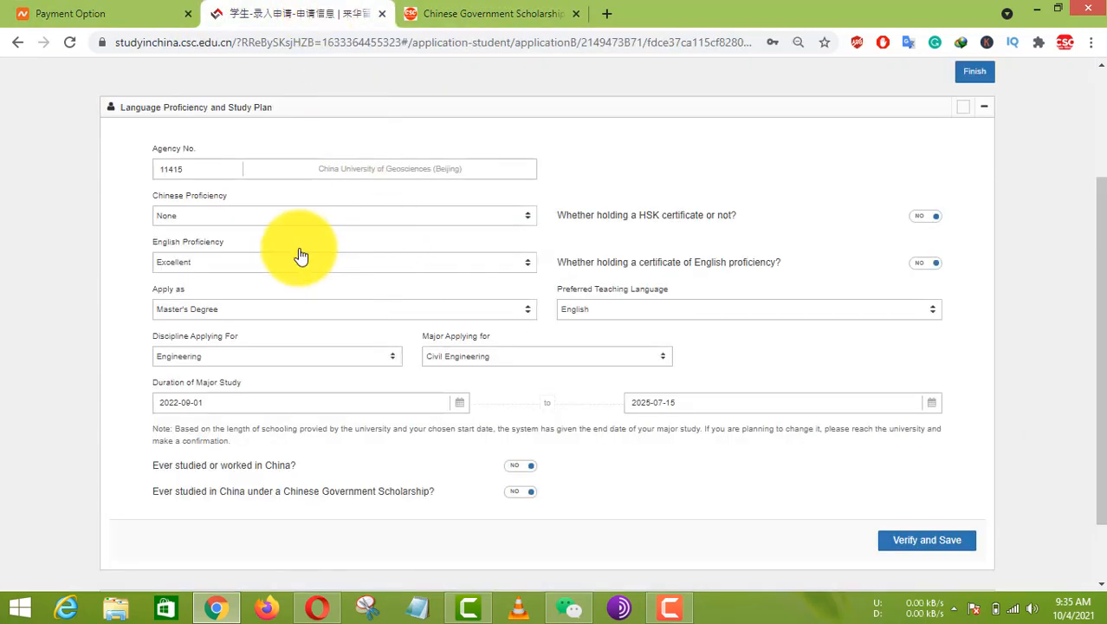
drag(177, 172, 141, 184)
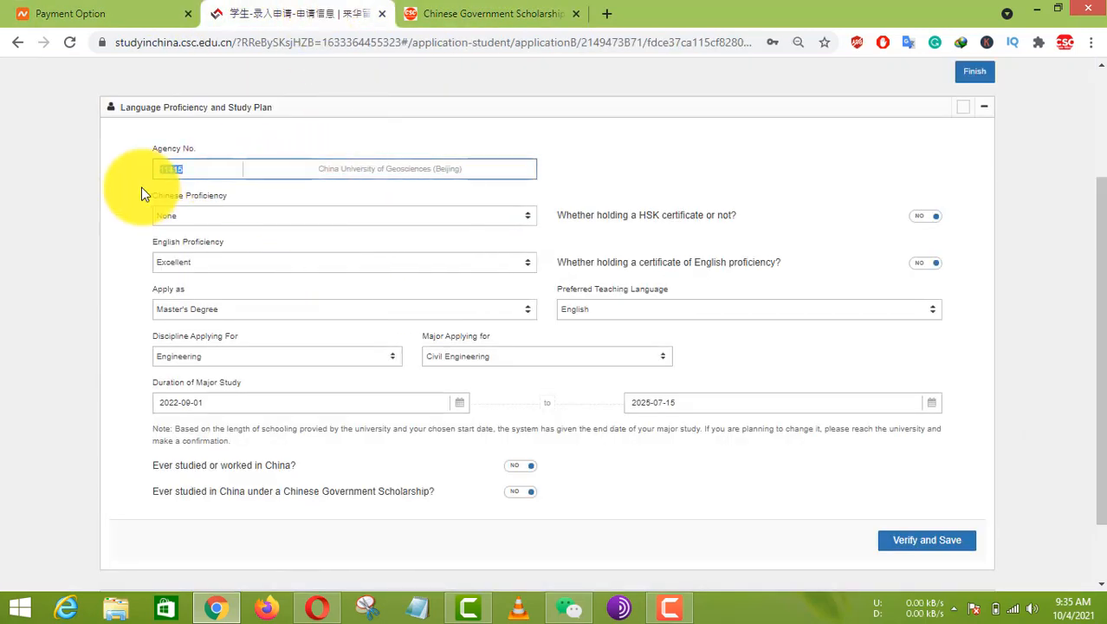
key(ctrl+v)
click(492, 14)
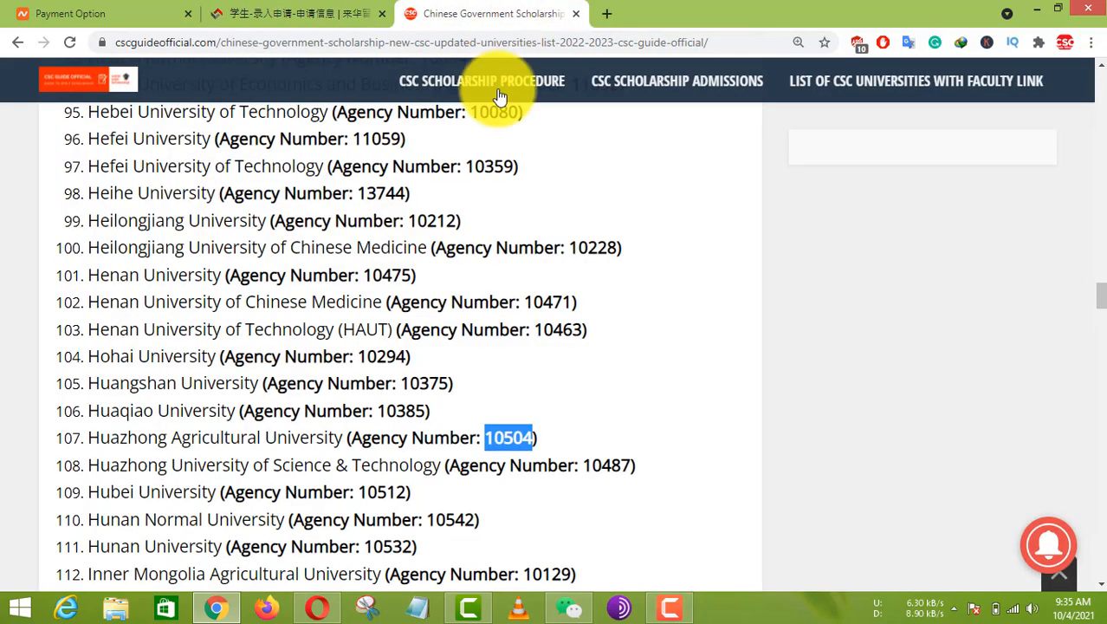
scroll(499, 298, up, 4)
scroll(496, 309, up, 2)
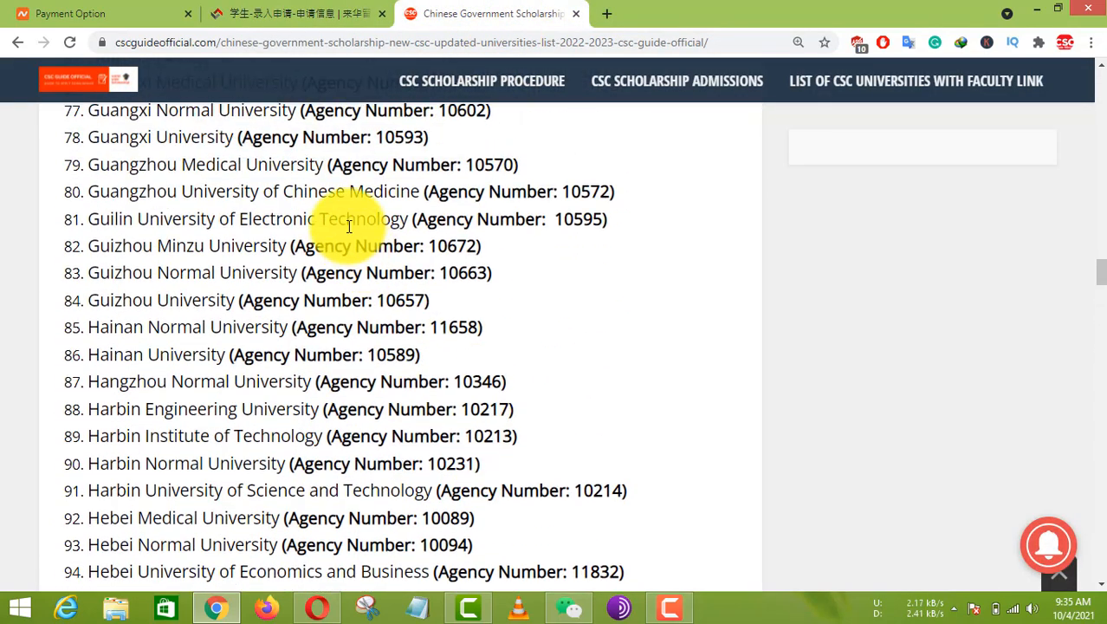
click(299, 14)
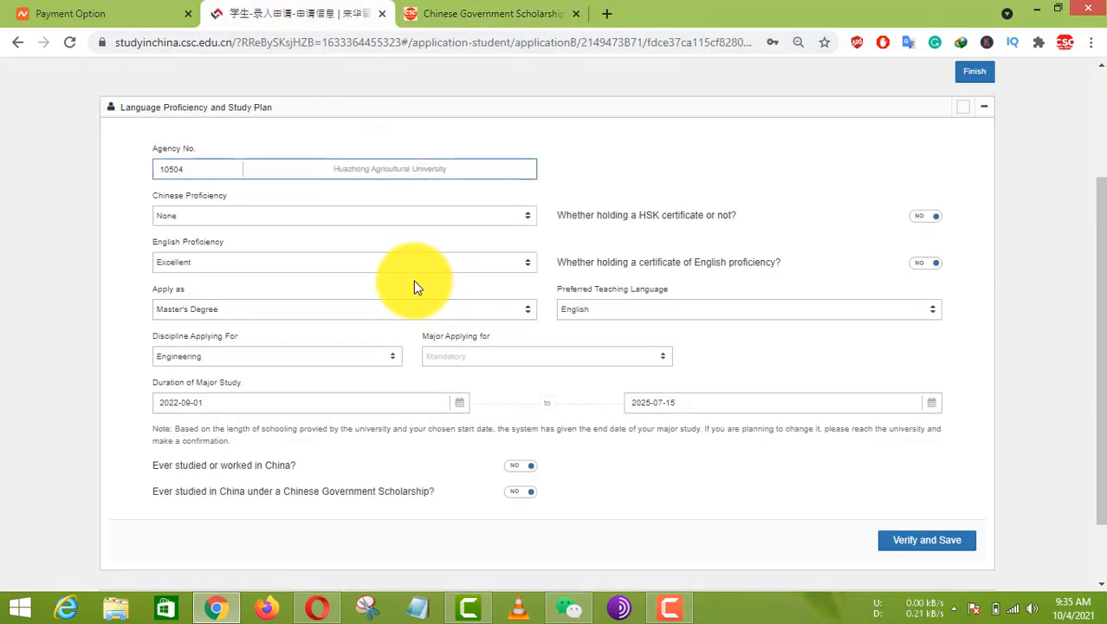
Reselect Master's Degree as the level applied for and English as the preferred teaching language
click(422, 312)
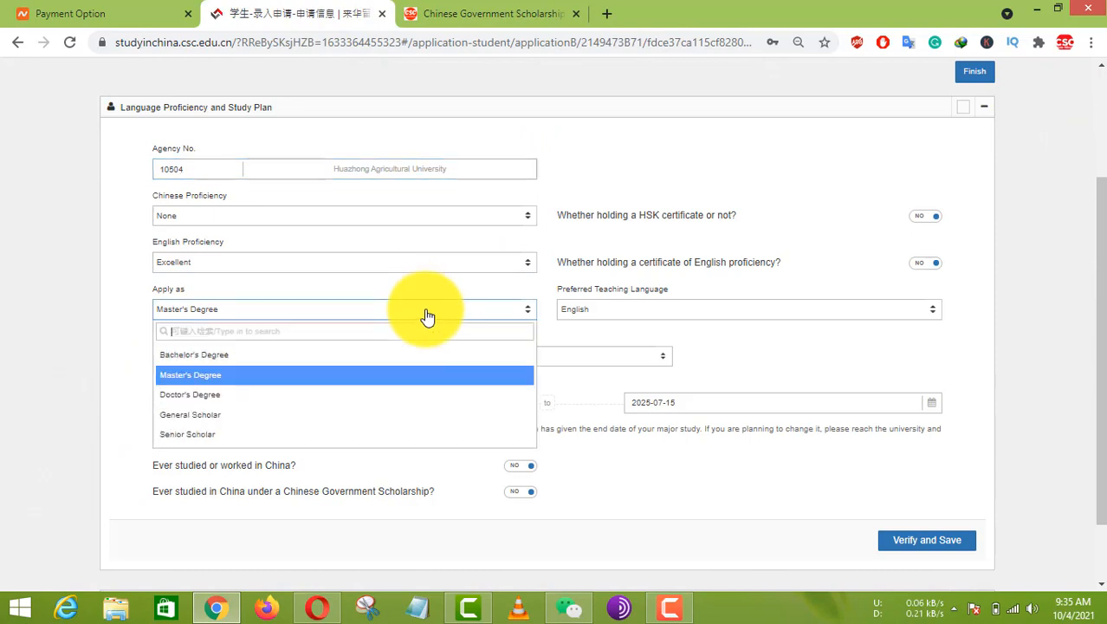
click(271, 374)
click(699, 314)
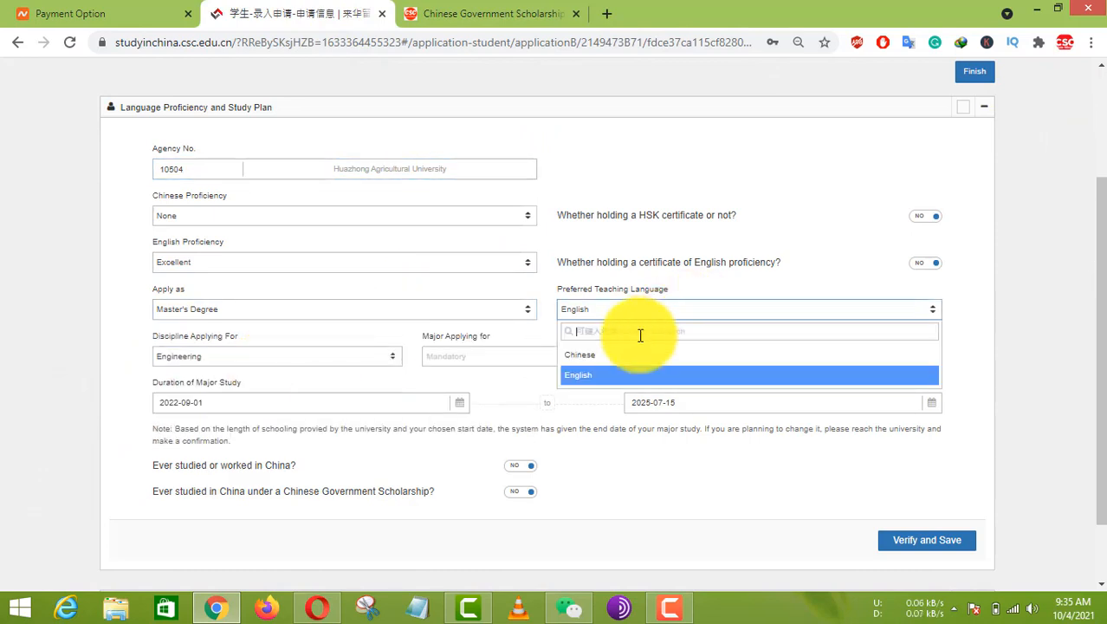
click(588, 376)
Look at the disciplines offered by Huazhong Agricultural University and reselect Engineering as the discipline applied for
click(314, 366)
click(314, 366)
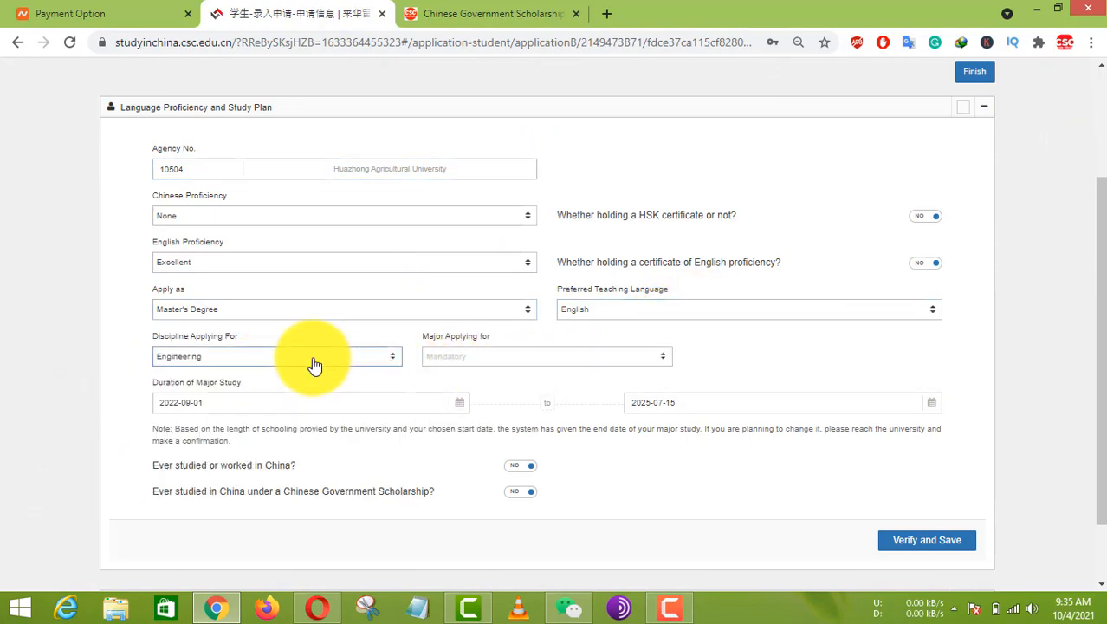
click(314, 366)
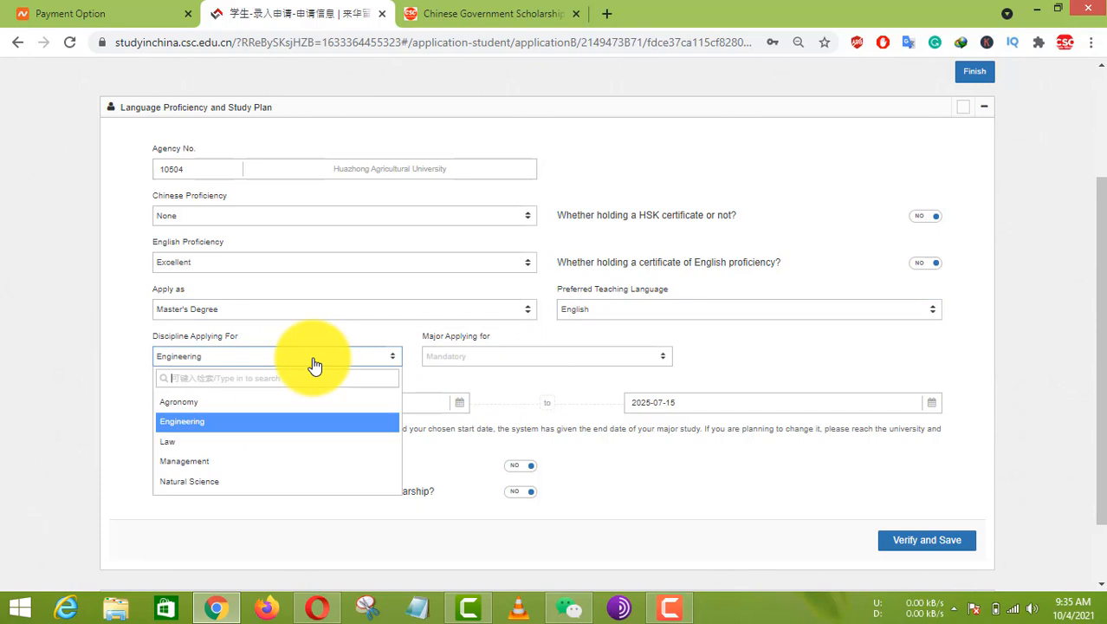
click(208, 423)
Look through the engineering majors offered by Huazhong Agricultural University without choosing one
click(568, 358)
click(572, 357)
click(572, 358)
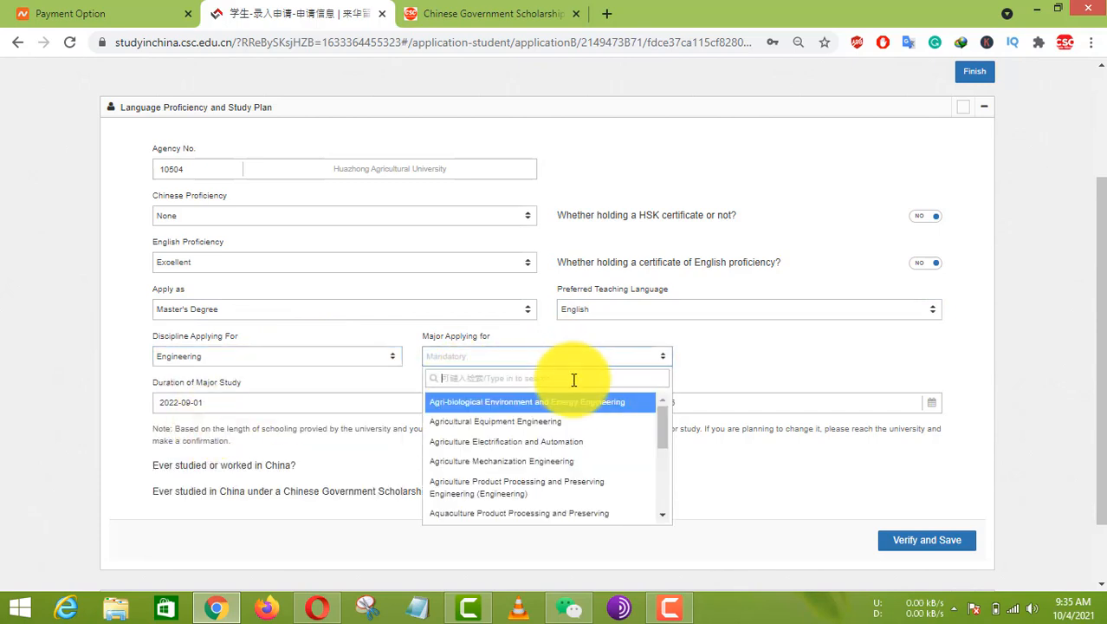
scroll(573, 381, down, 2)
scroll(576, 408, down, 3)
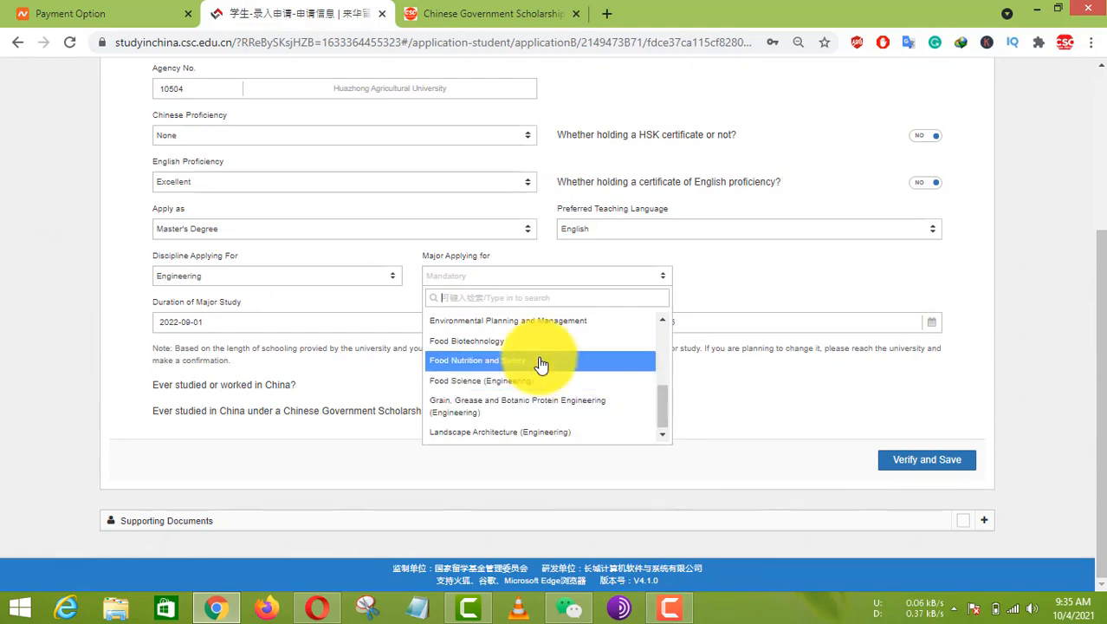
scroll(581, 390, up, 5)
scroll(716, 319, up, 3)
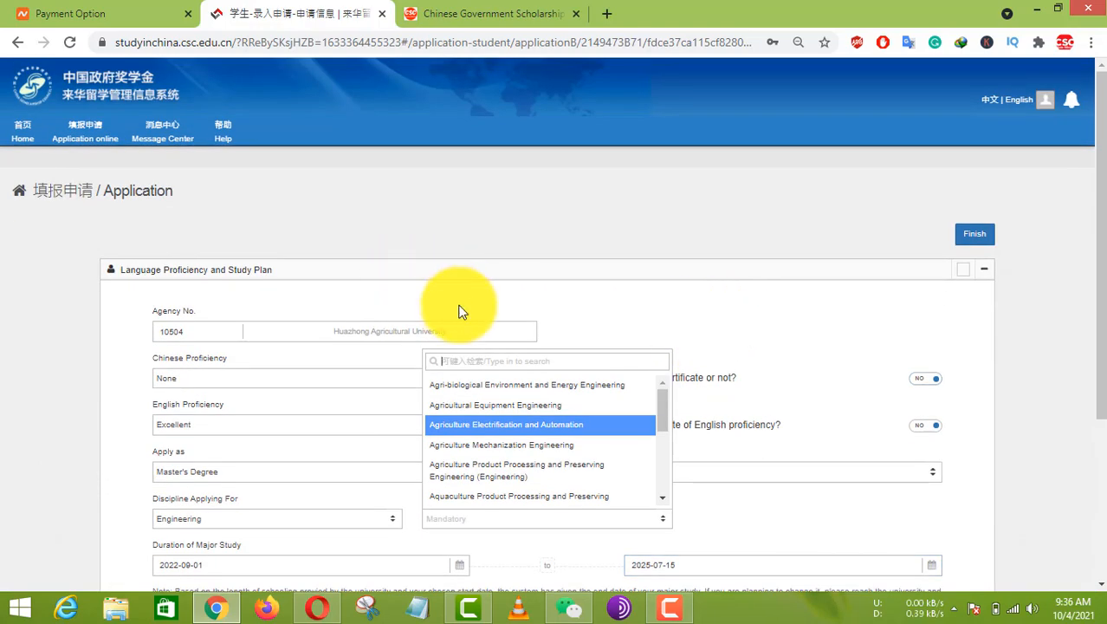
scroll(606, 468, down, 1)
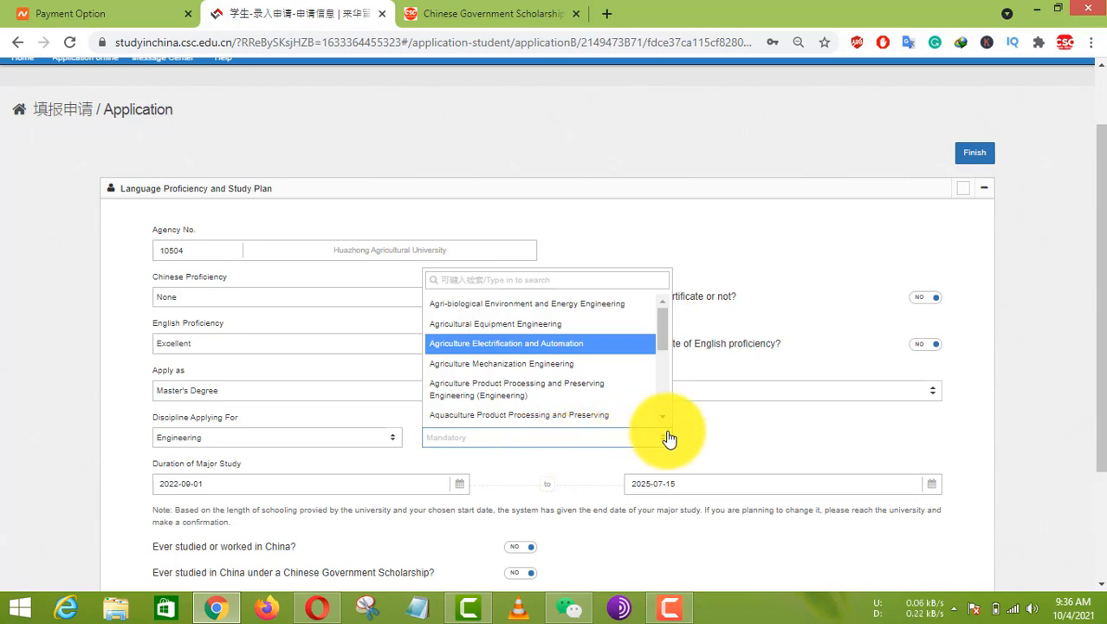
click(756, 437)
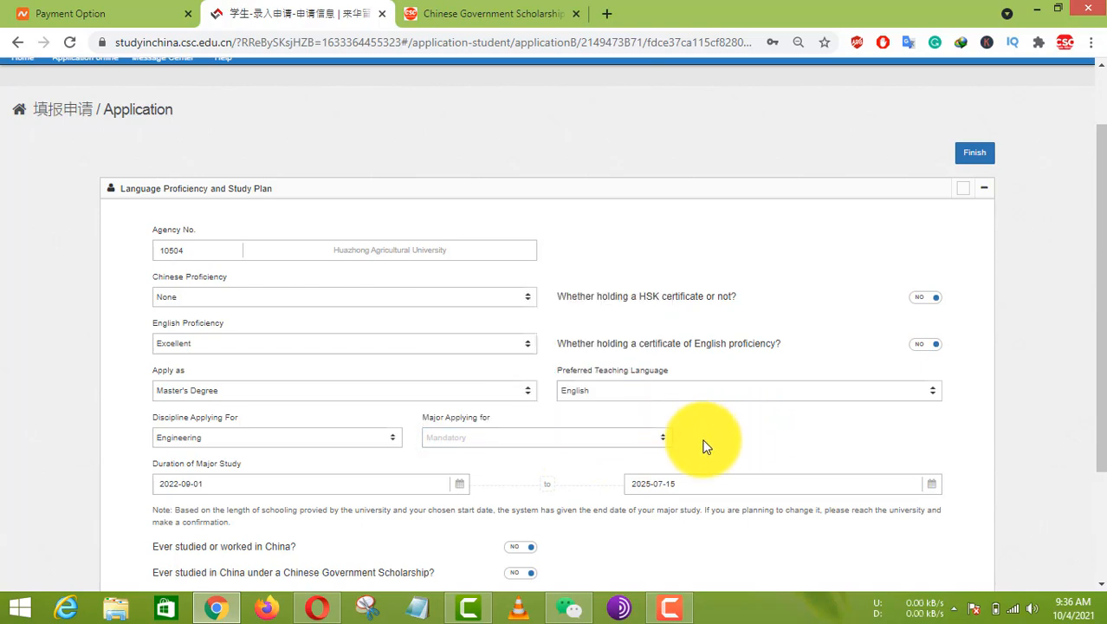
scroll(705, 446, down, 2)
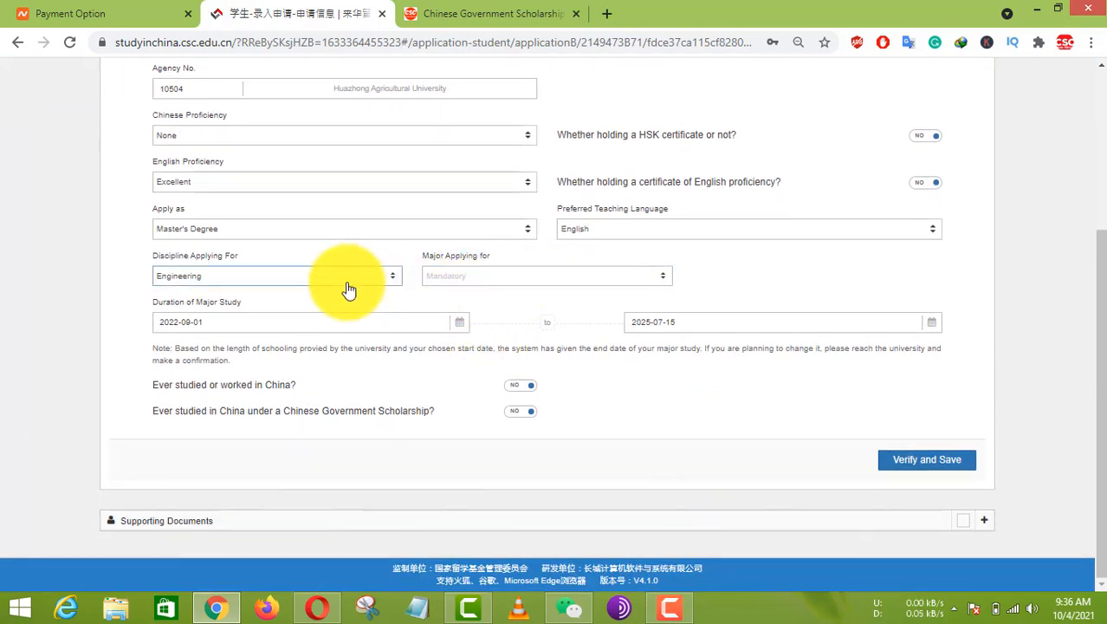
scroll(411, 312, up, 3)
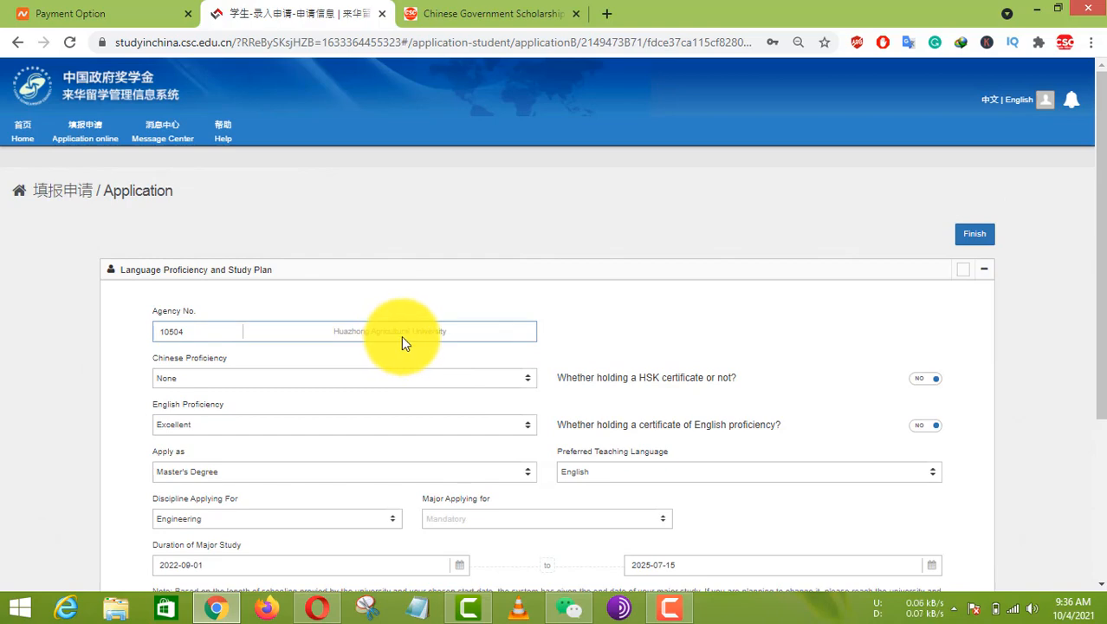
scroll(403, 339, down, 3)
scroll(385, 329, up, 1)
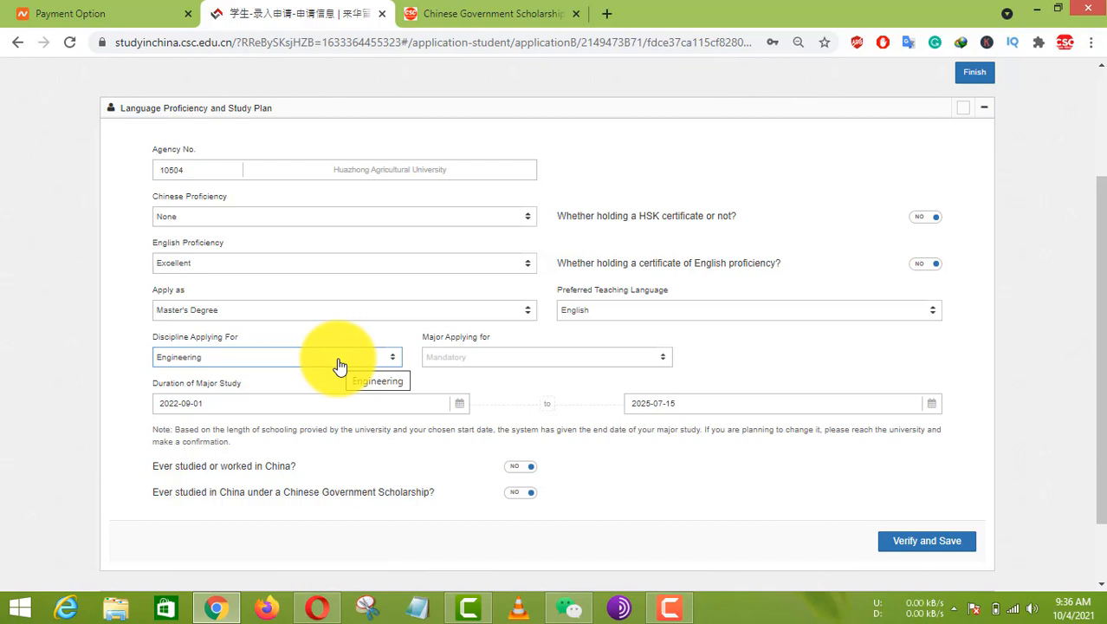
Review the whole list of majors under Engineering once more, down to its last entries and back to the first
click(468, 357)
scroll(576, 286, down, 4)
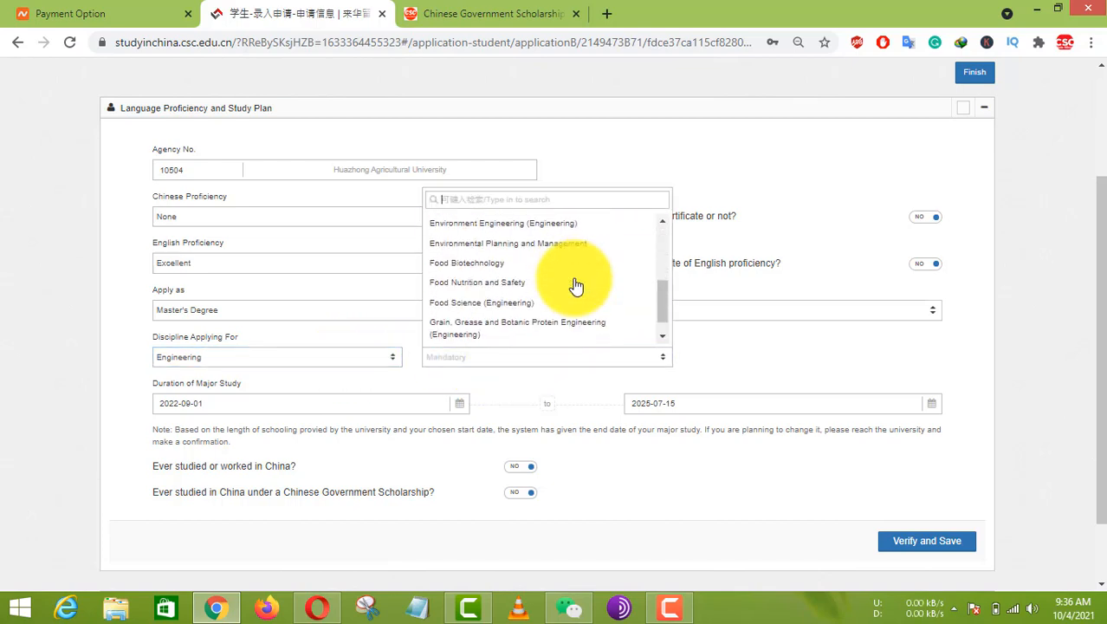
scroll(577, 286, down, 1)
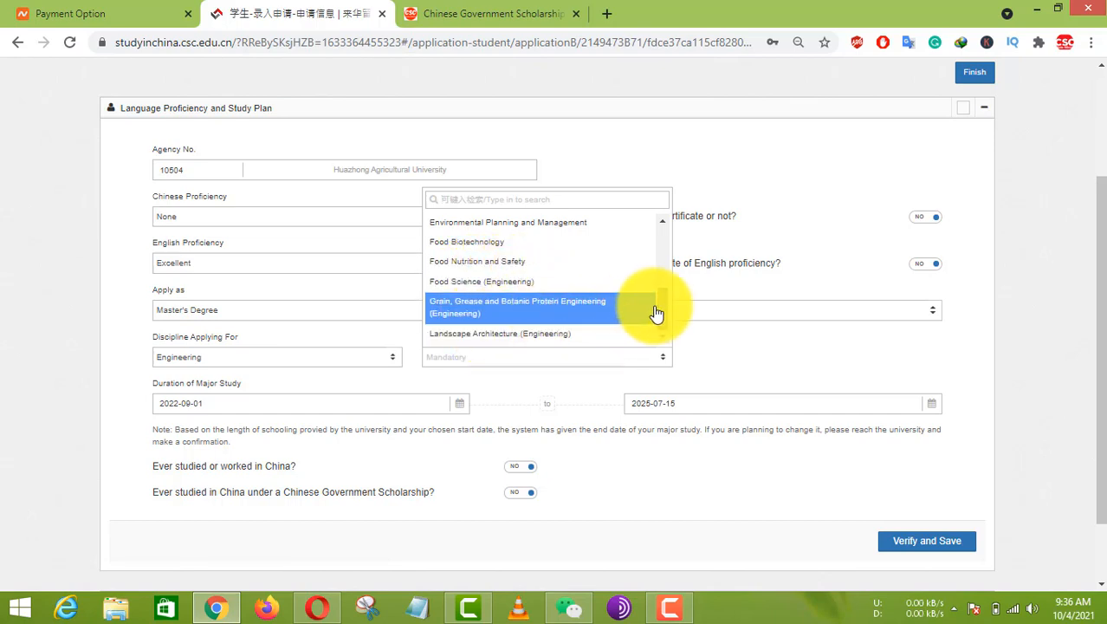
drag(661, 306, 611, 307)
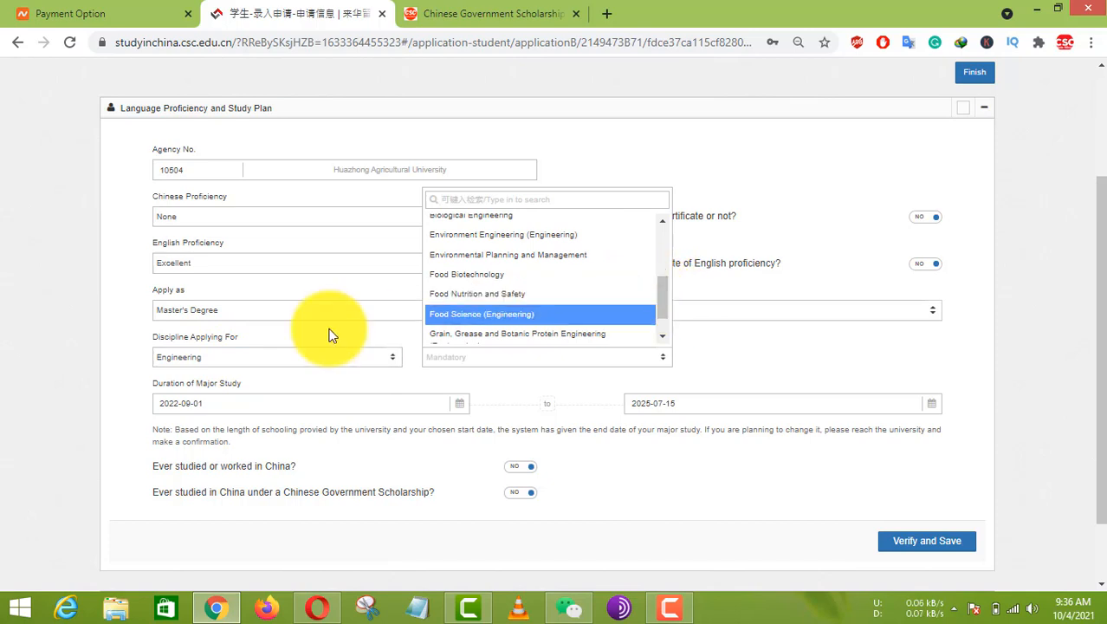
drag(663, 296, 663, 243)
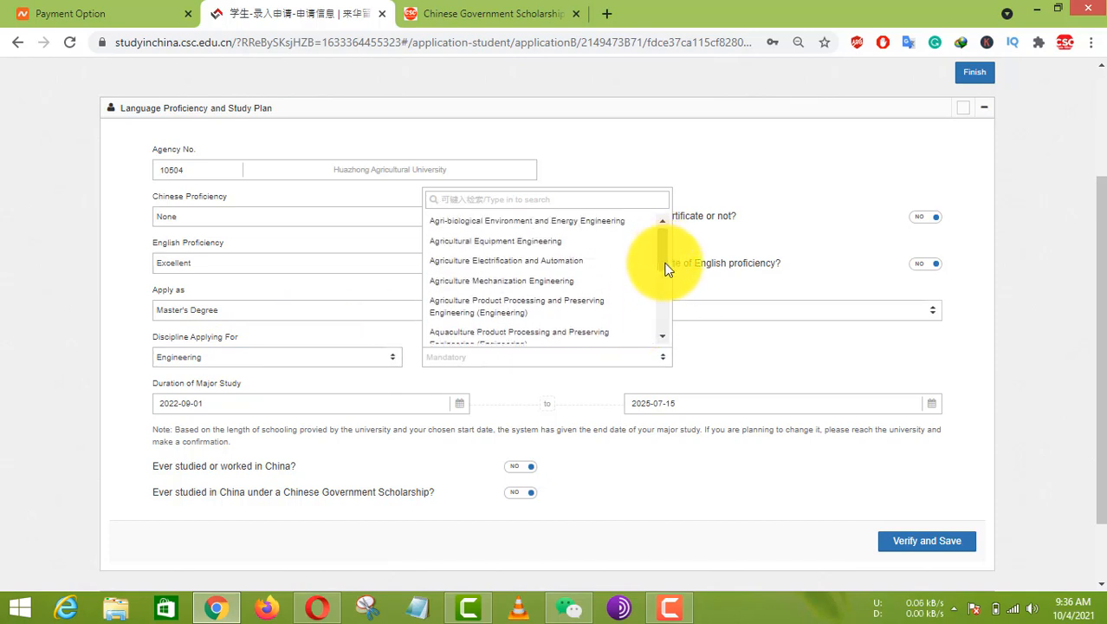
click(811, 171)
Check the disciplines offered in English, then try Chinese as the preferred teaching language and examine the disciplines offered for it
click(613, 317)
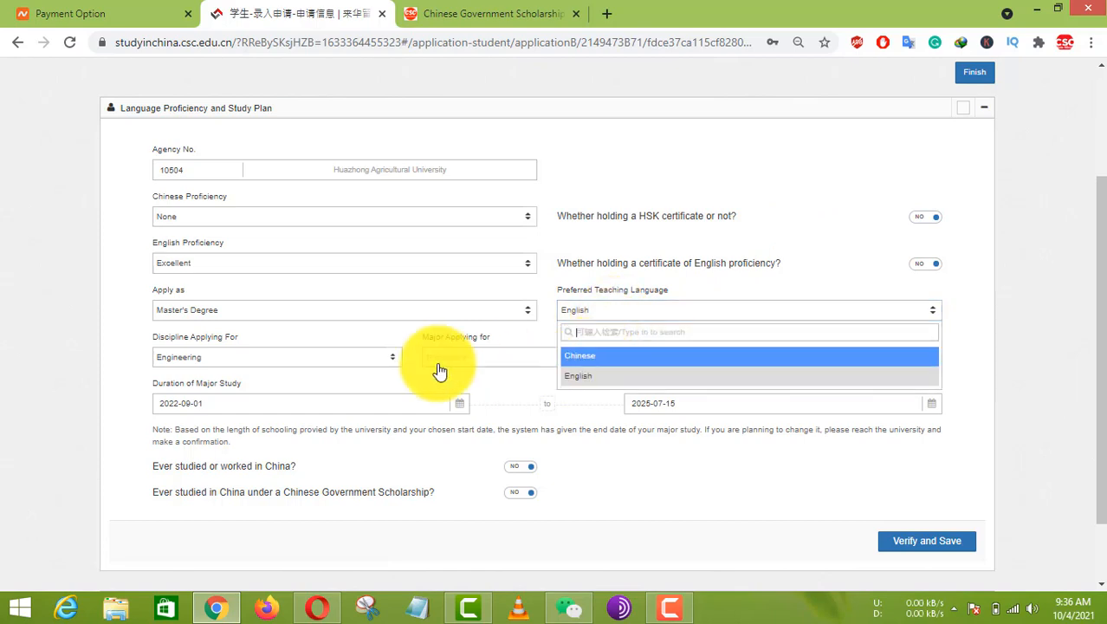
click(383, 362)
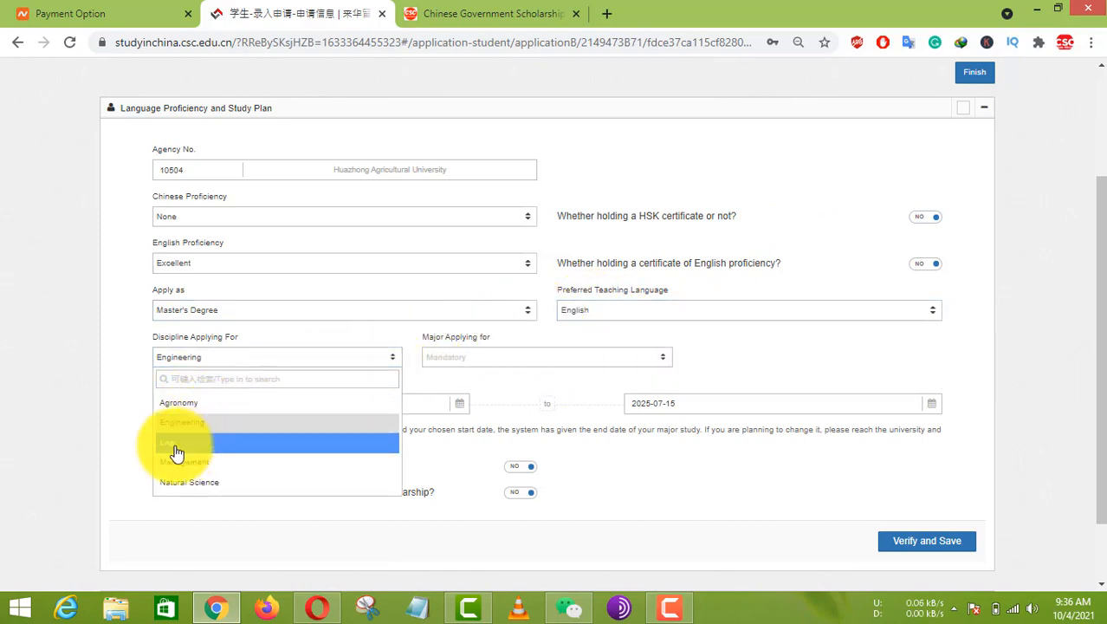
click(613, 323)
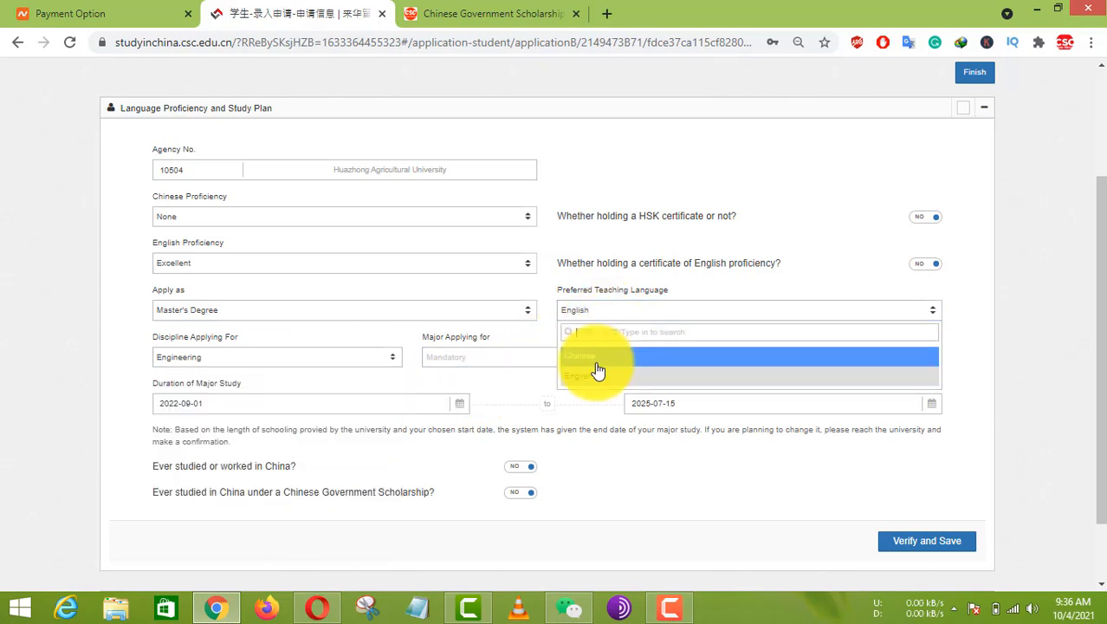
click(593, 371)
click(360, 367)
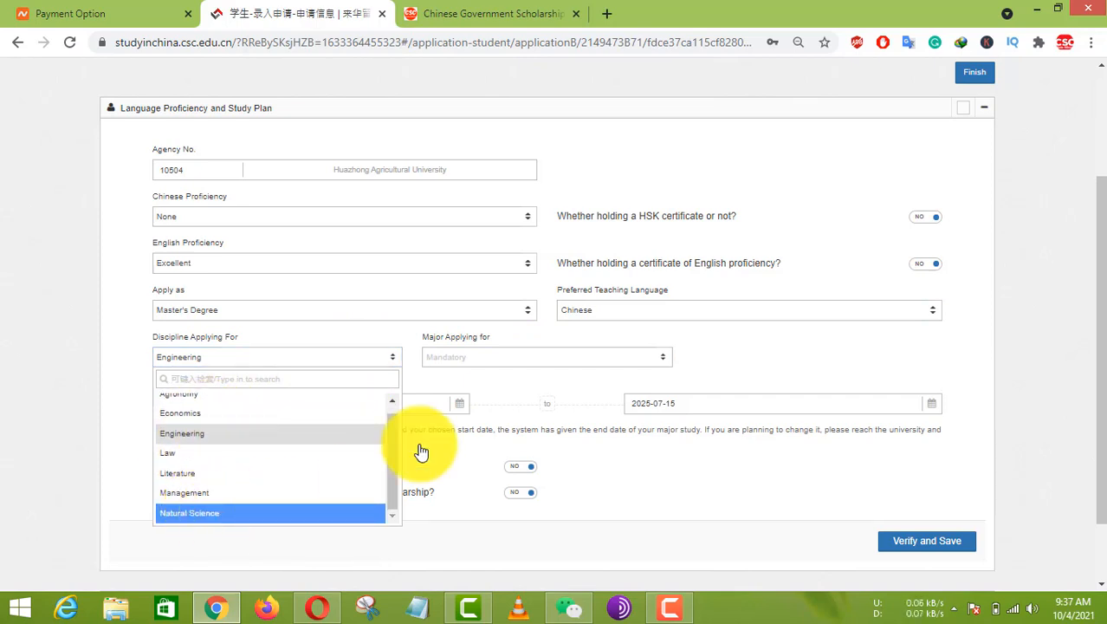
click(644, 325)
click(355, 358)
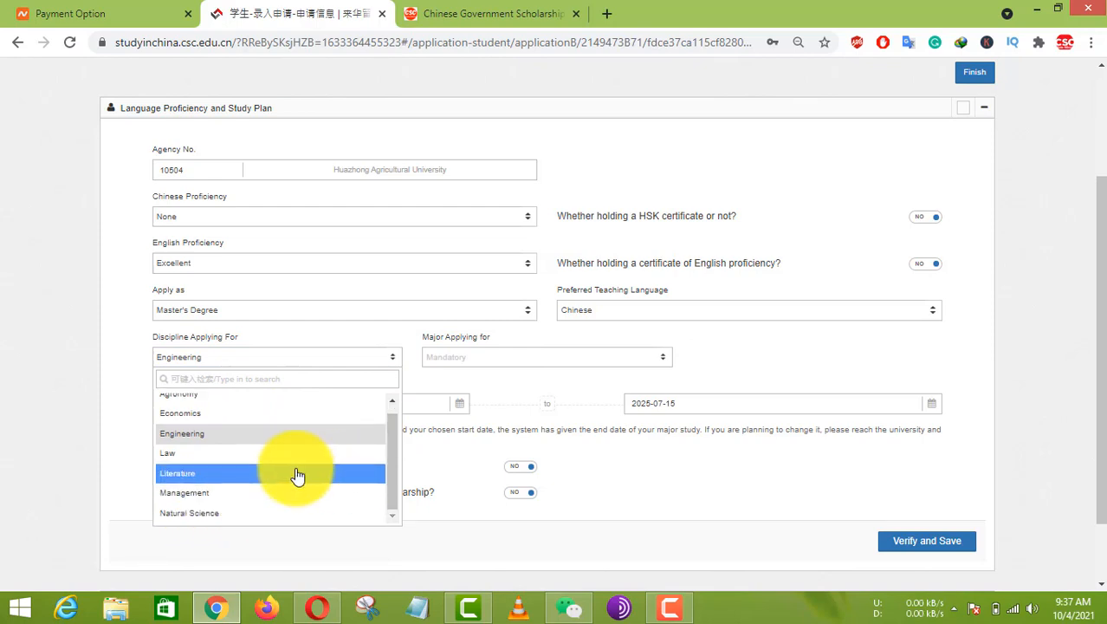
Set the preferred teaching language back to English and look at the disciplines offered for it
click(643, 322)
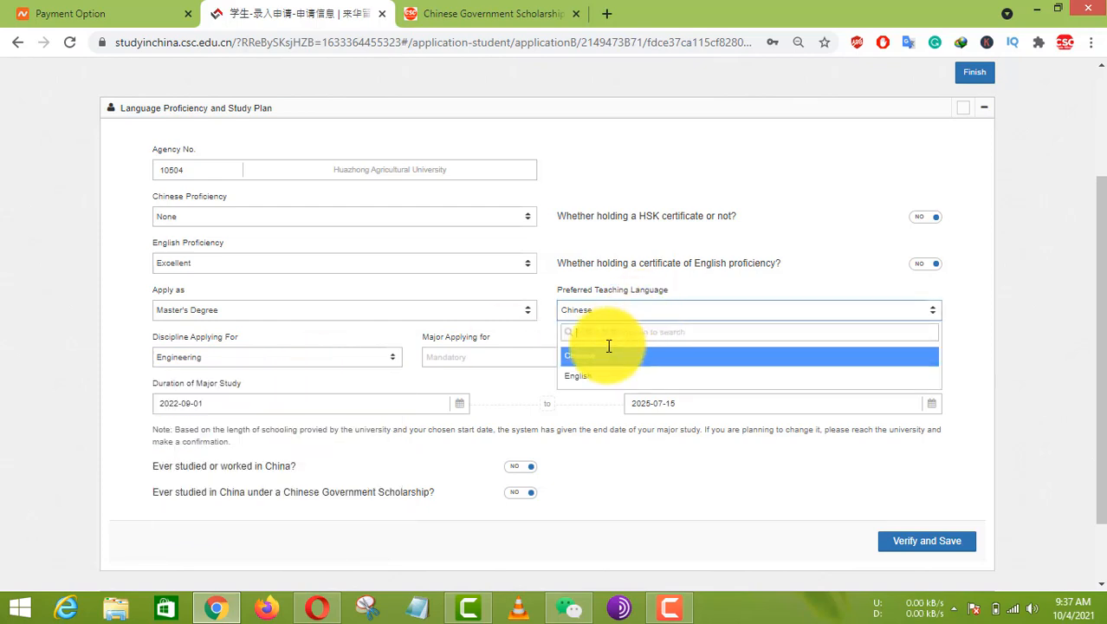
click(576, 374)
click(377, 364)
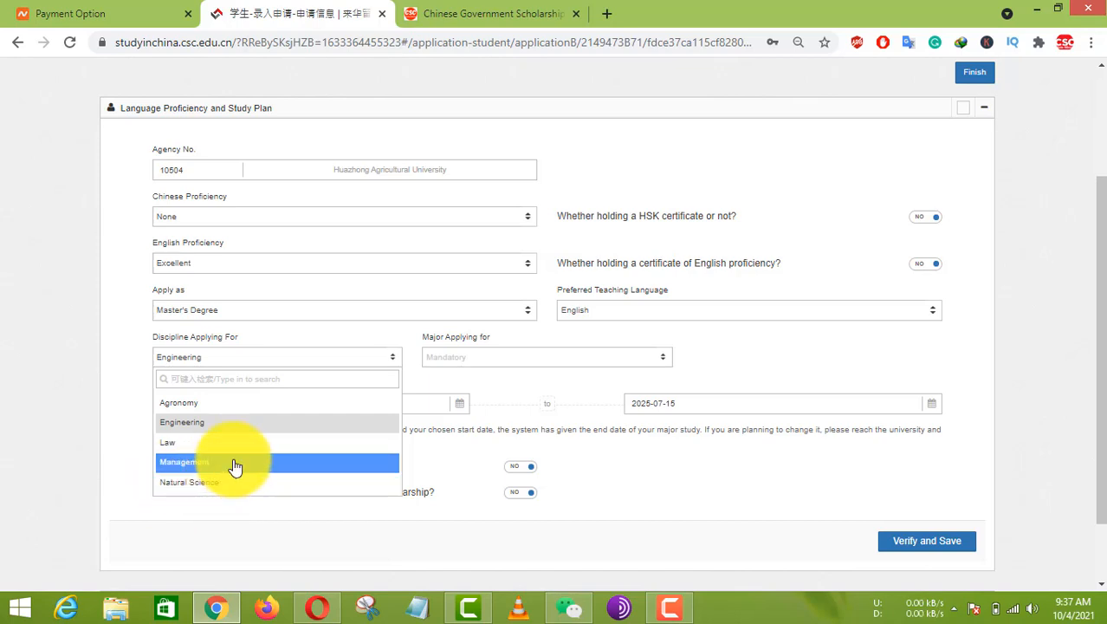
Set the preferred teaching language to Chinese and examine the disciplines Huazhong Agricultural University offers for it
click(641, 312)
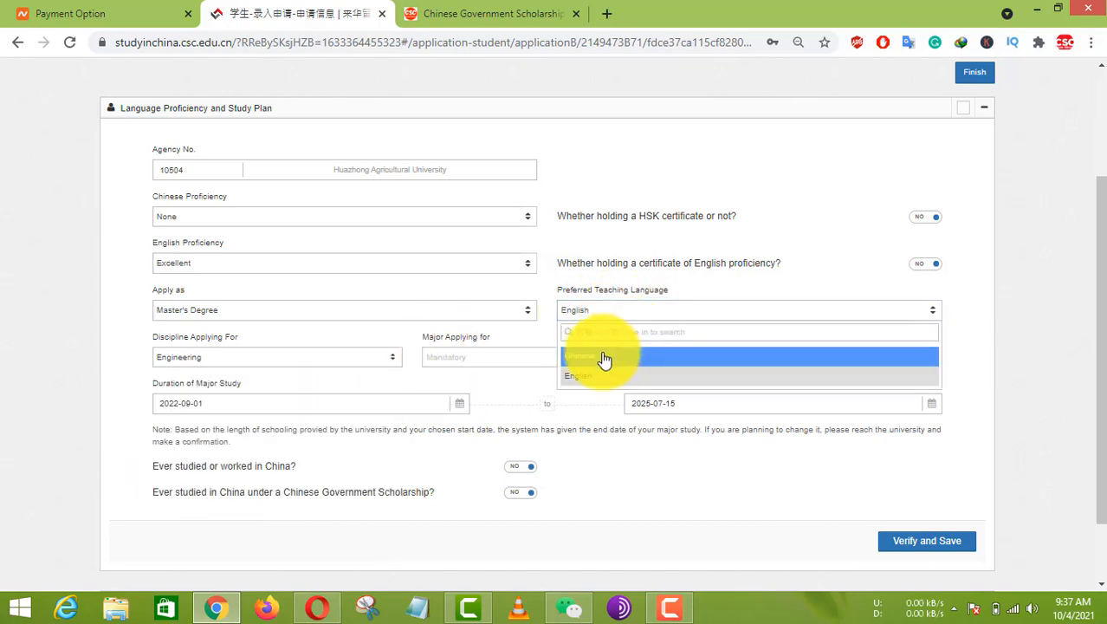
click(355, 359)
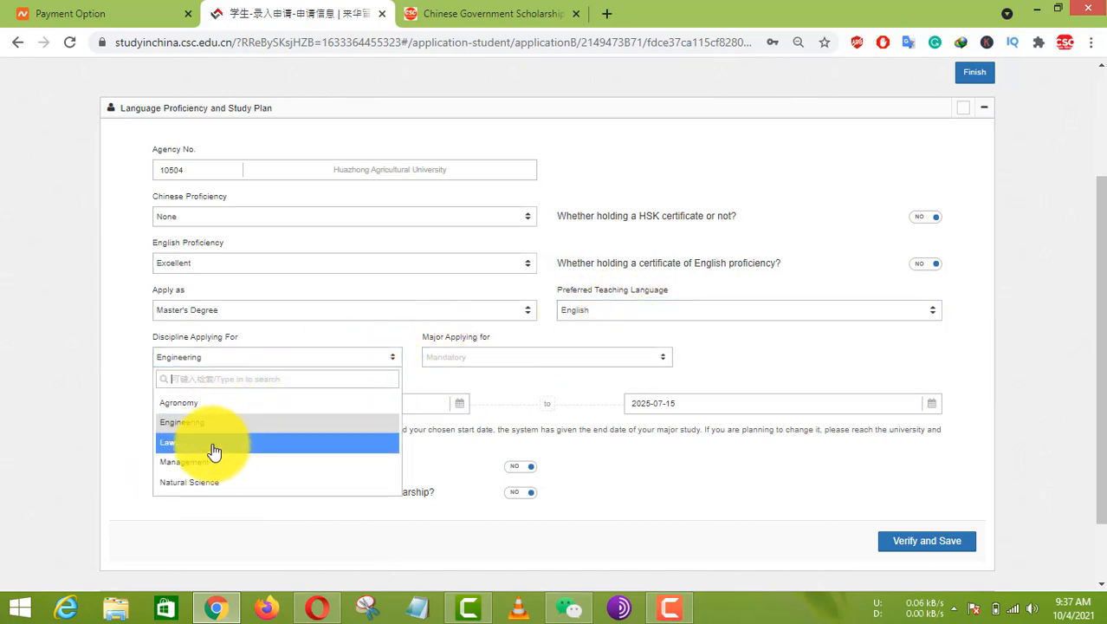
click(607, 310)
click(588, 357)
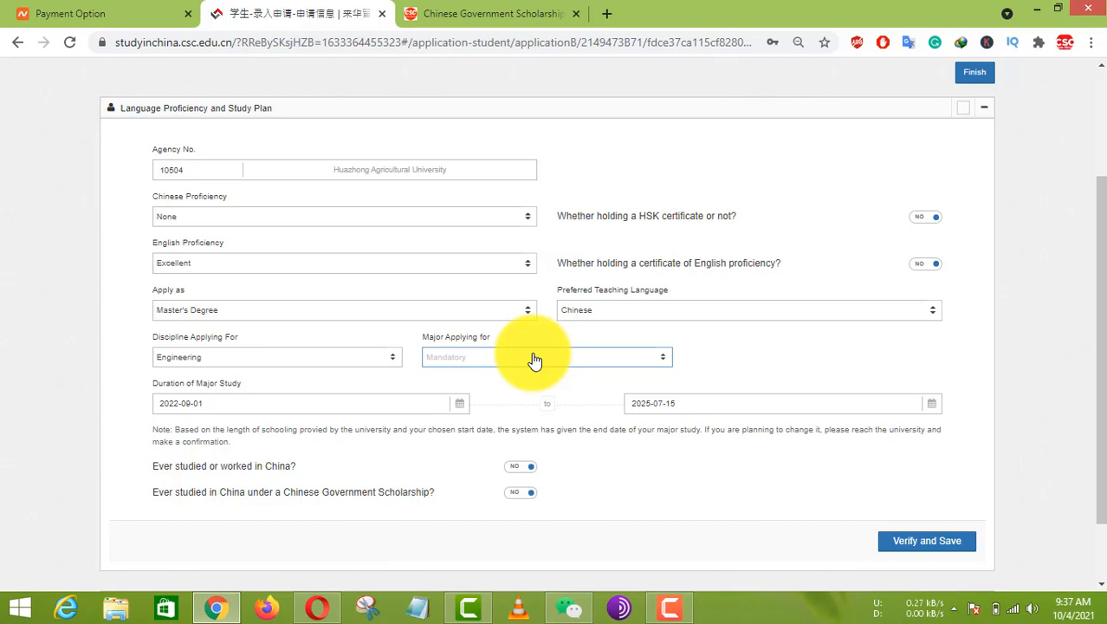
click(334, 358)
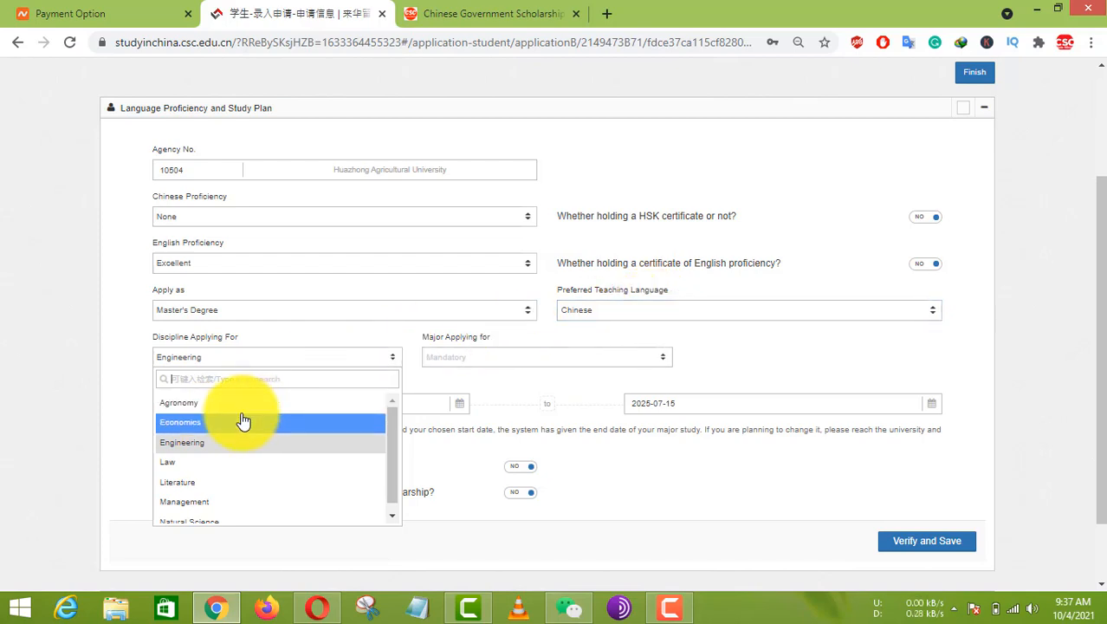
click(410, 342)
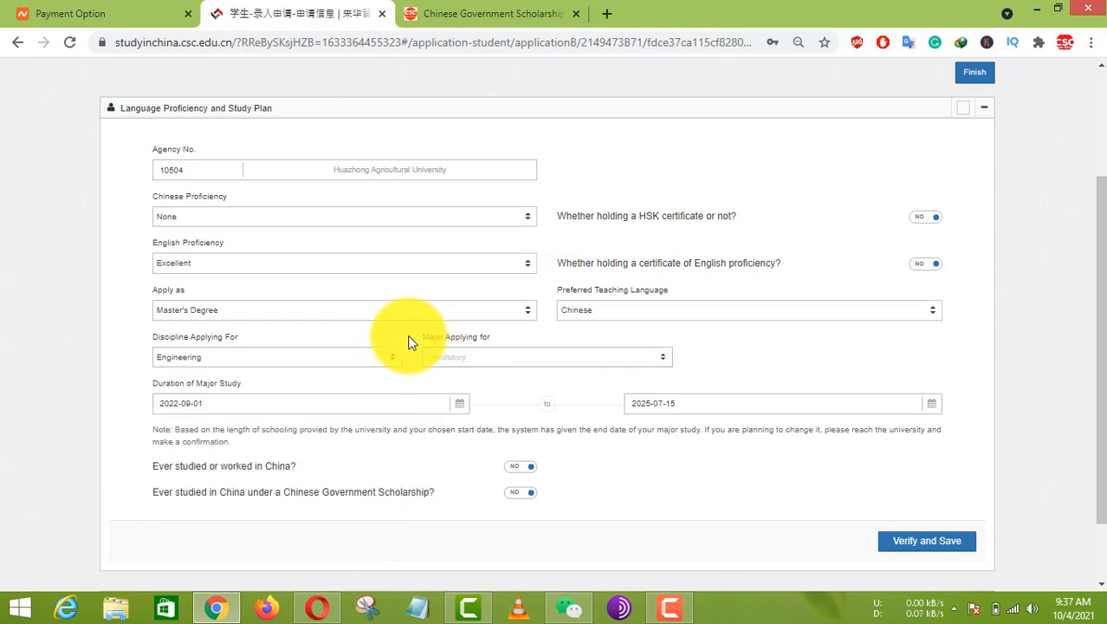
scroll(410, 344, up, 1)
scroll(410, 343, down, 1)
Find South China University of Technology in the CSC universities list and copy its agency number, 10561
click(487, 13)
scroll(406, 432, up, 5)
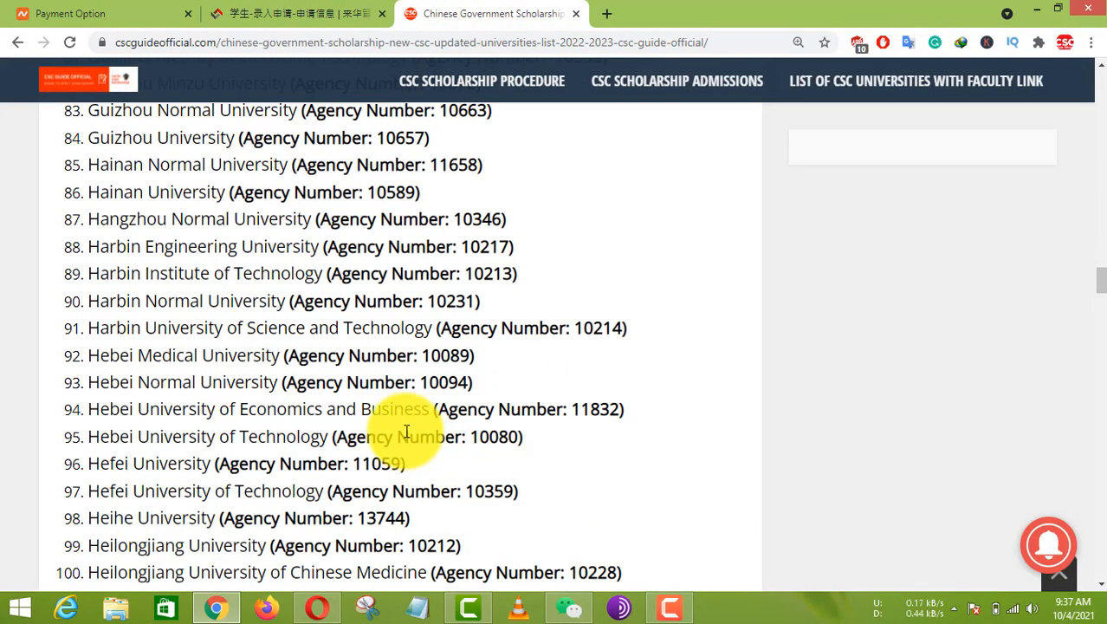
scroll(363, 442, down, 4)
scroll(302, 408, down, 7)
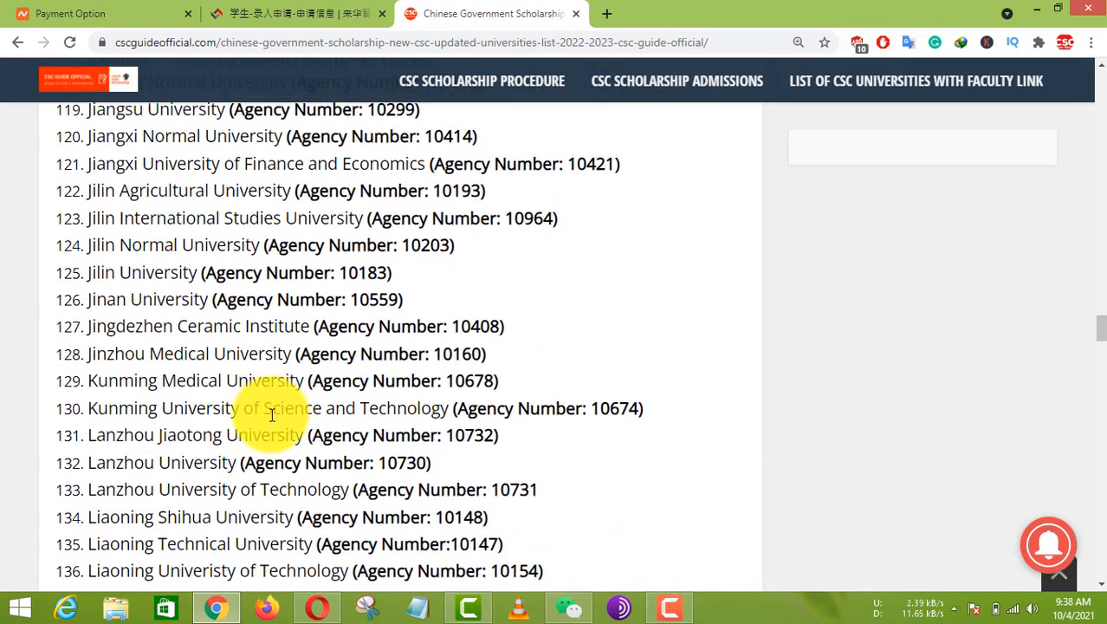
scroll(271, 414, down, 3)
scroll(271, 415, down, 5)
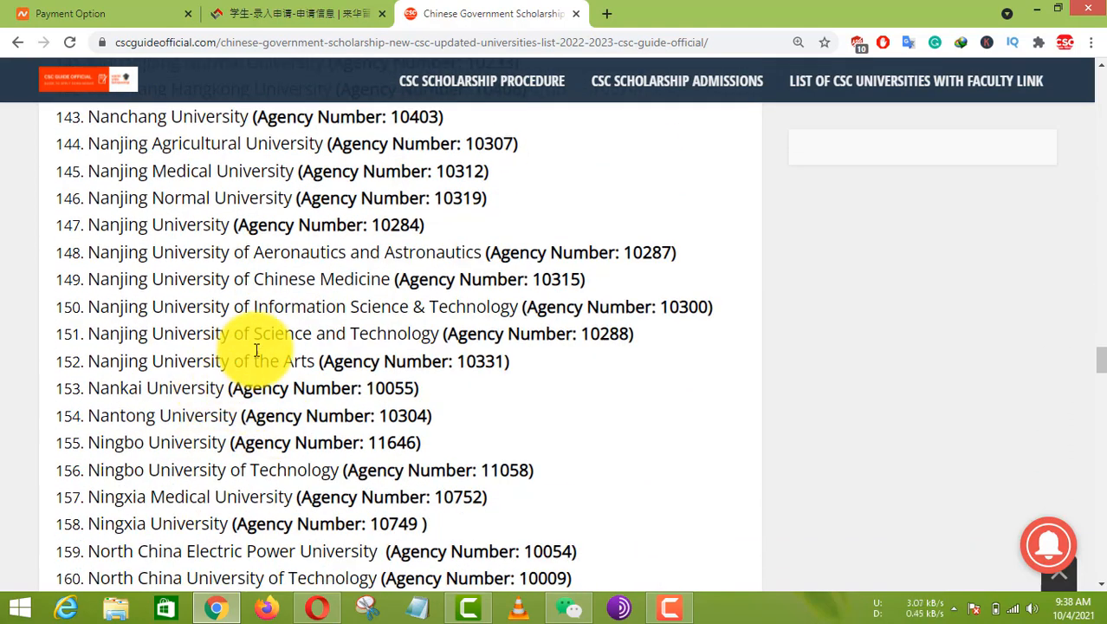
scroll(277, 446, down, 2)
scroll(277, 447, down, 3)
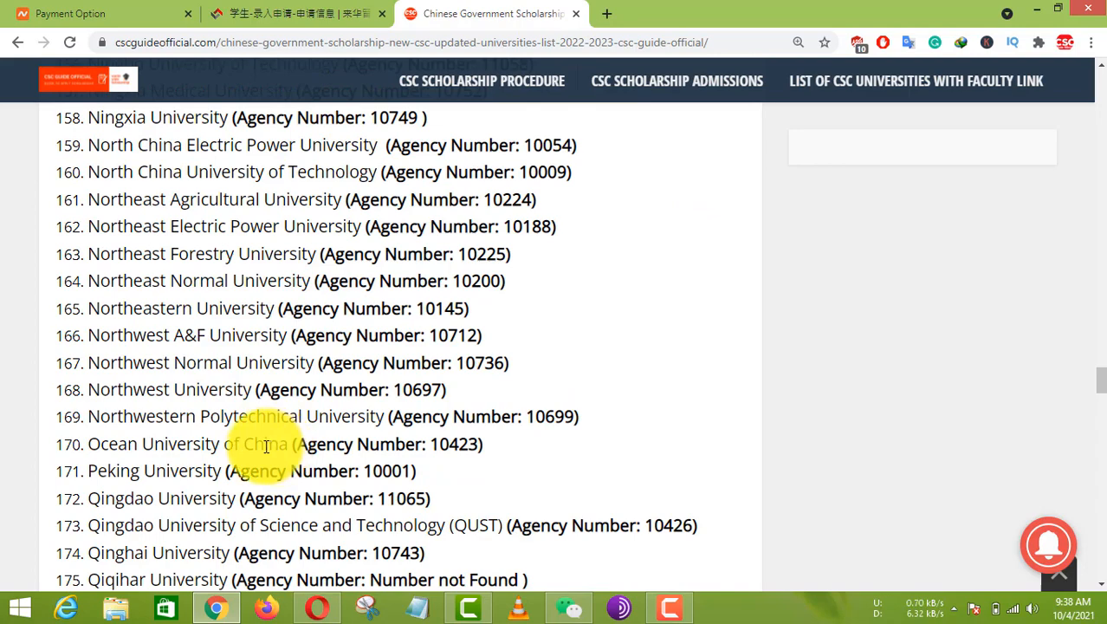
scroll(266, 445, down, 4)
scroll(273, 399, down, 4)
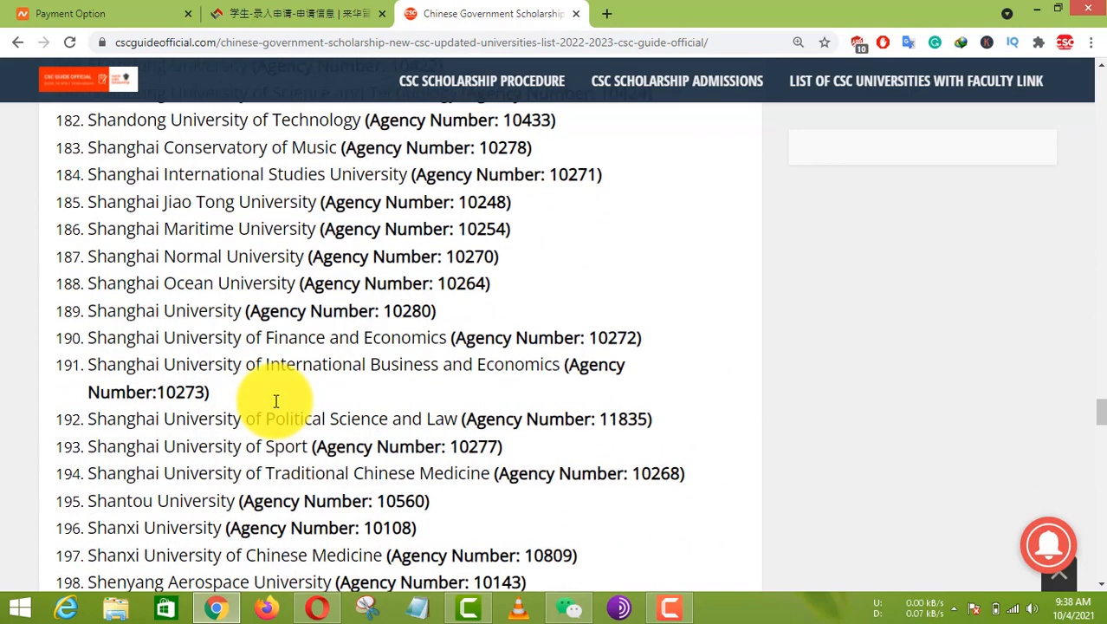
scroll(329, 373, down, 3)
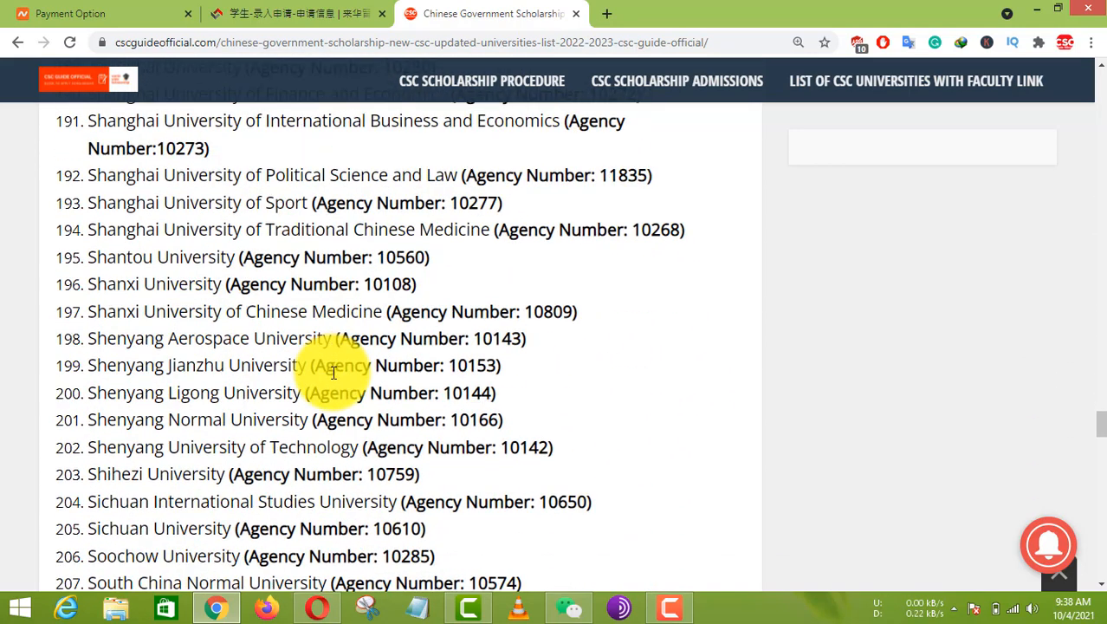
scroll(264, 383, down, 3)
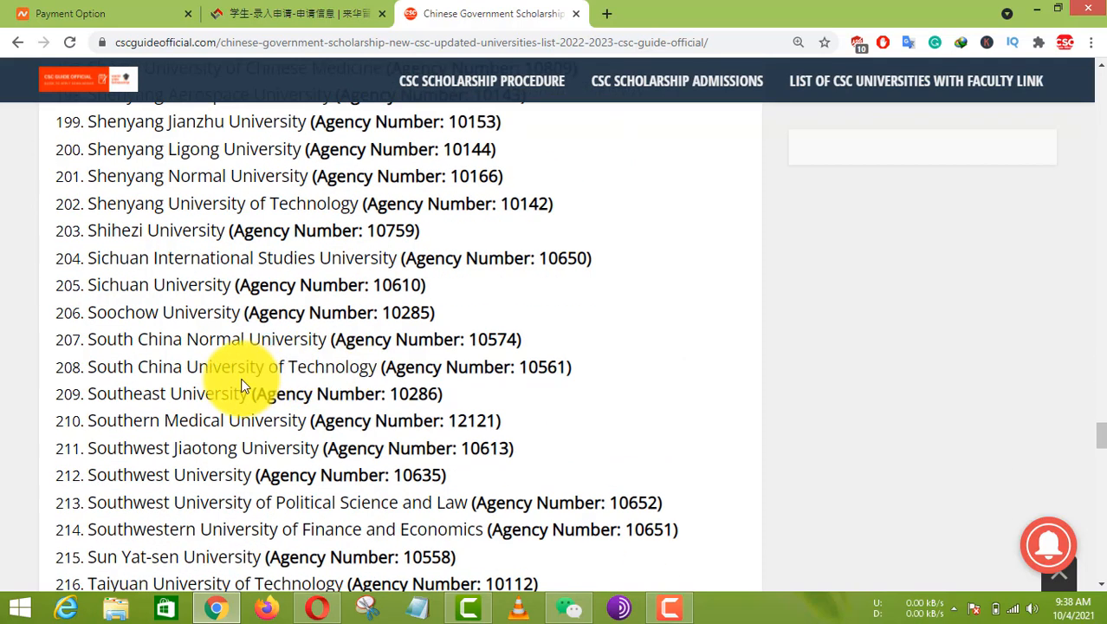
drag(519, 366, 568, 365)
key(ctrl+c)
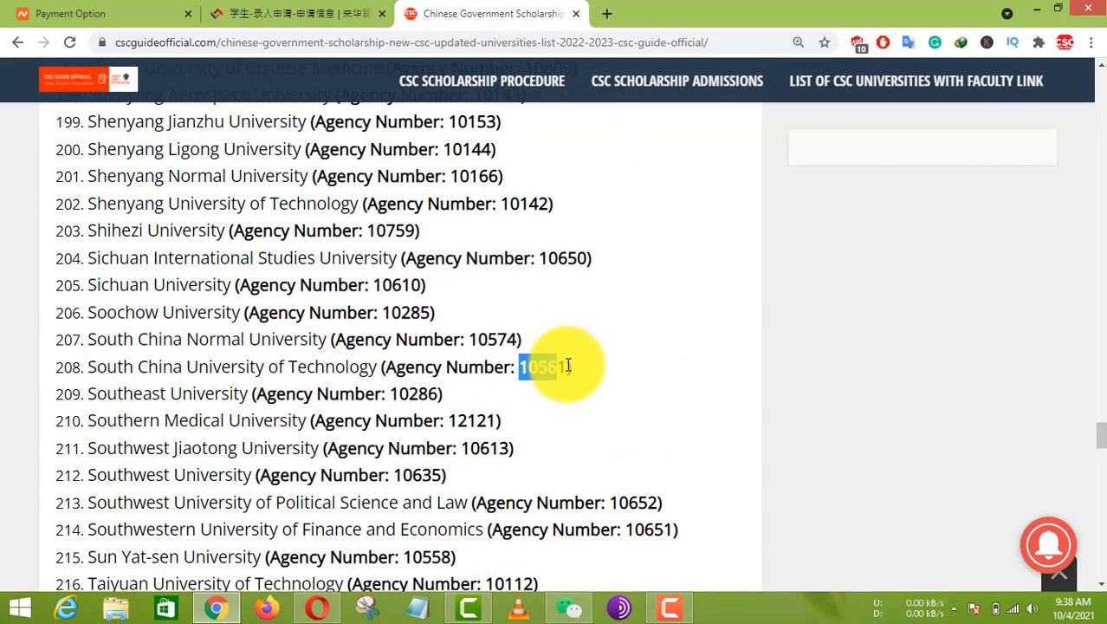
Return to the scholarship application and replace the agency number with 10561
click(297, 13)
double_click(158, 170)
key(BackSpace)
key(ctrl+v)
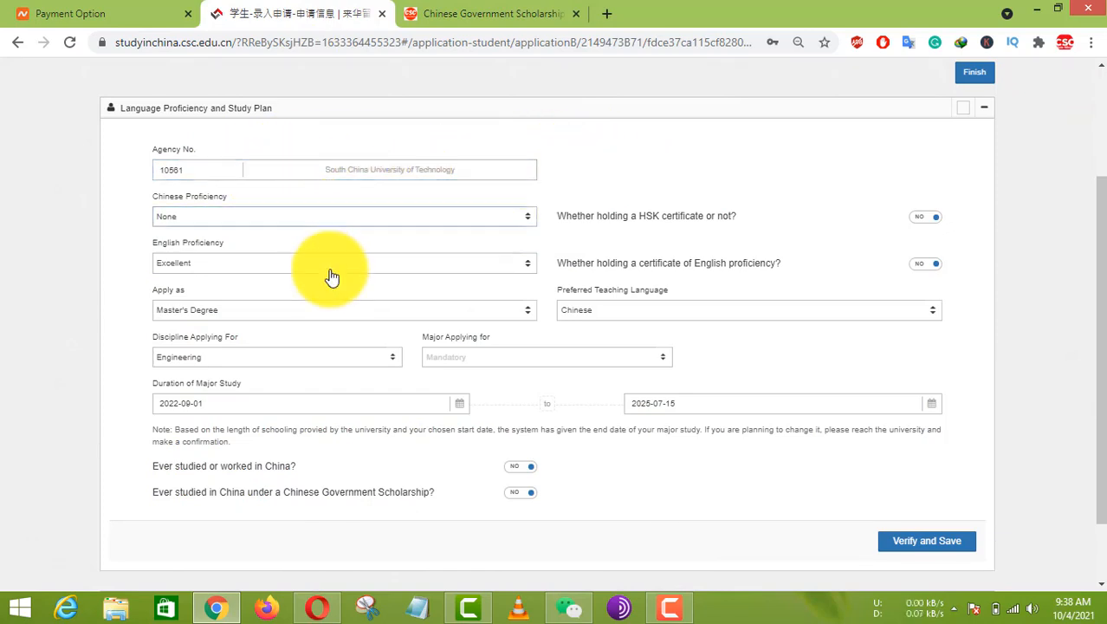
Change the degree level being applied for to Doctor's Degree
click(314, 319)
click(308, 321)
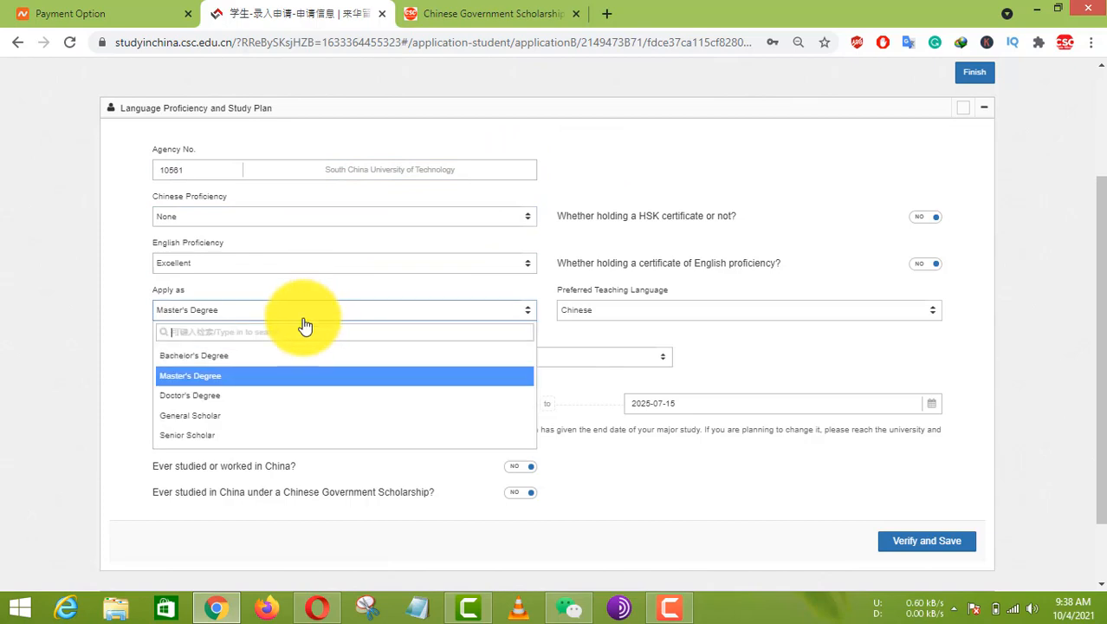
click(247, 397)
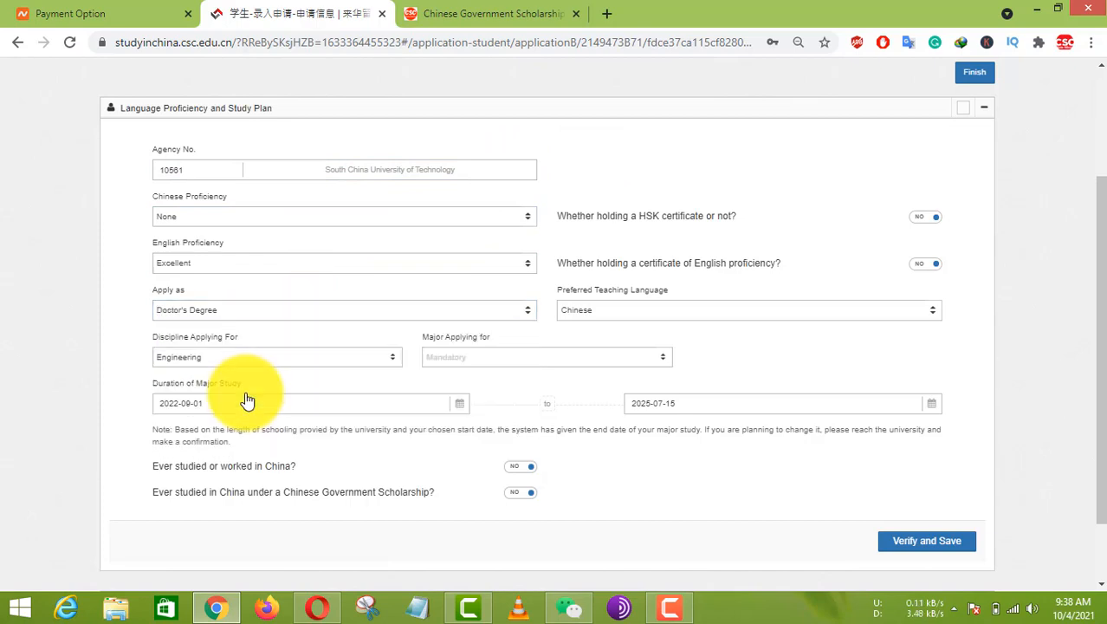
Set the preferred teaching language to English and check the doctoral disciplines offered for it
click(615, 312)
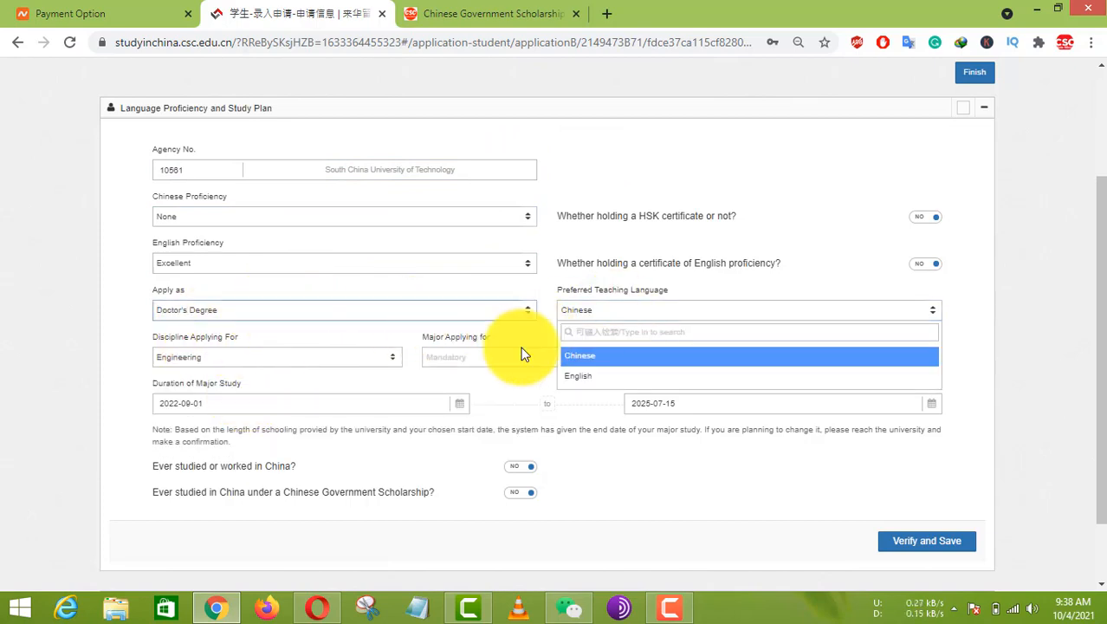
click(607, 379)
click(334, 358)
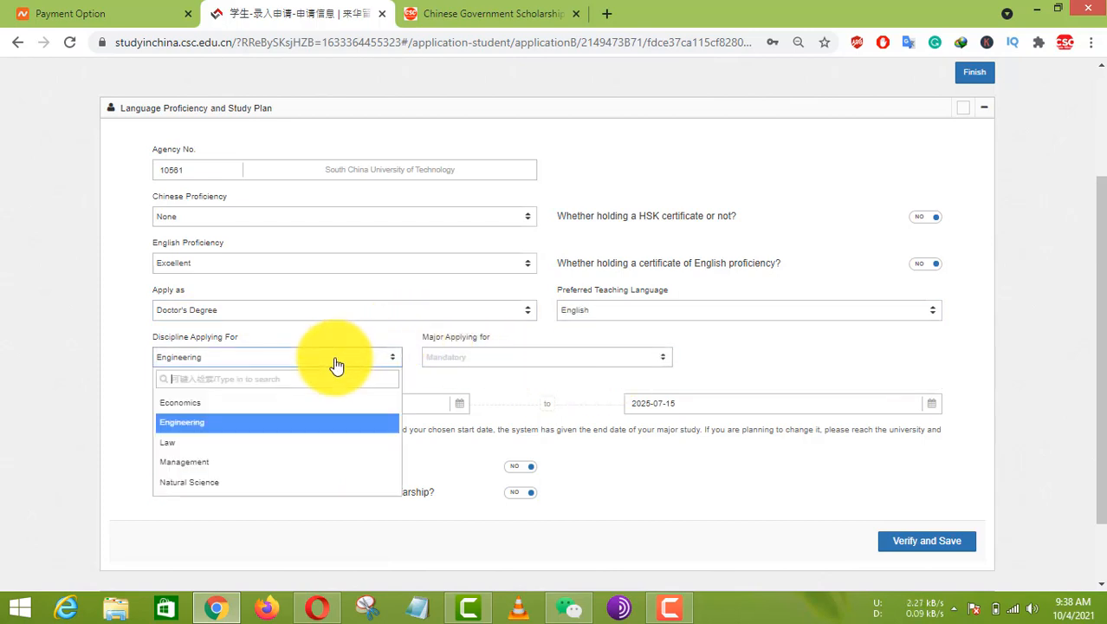
click(384, 351)
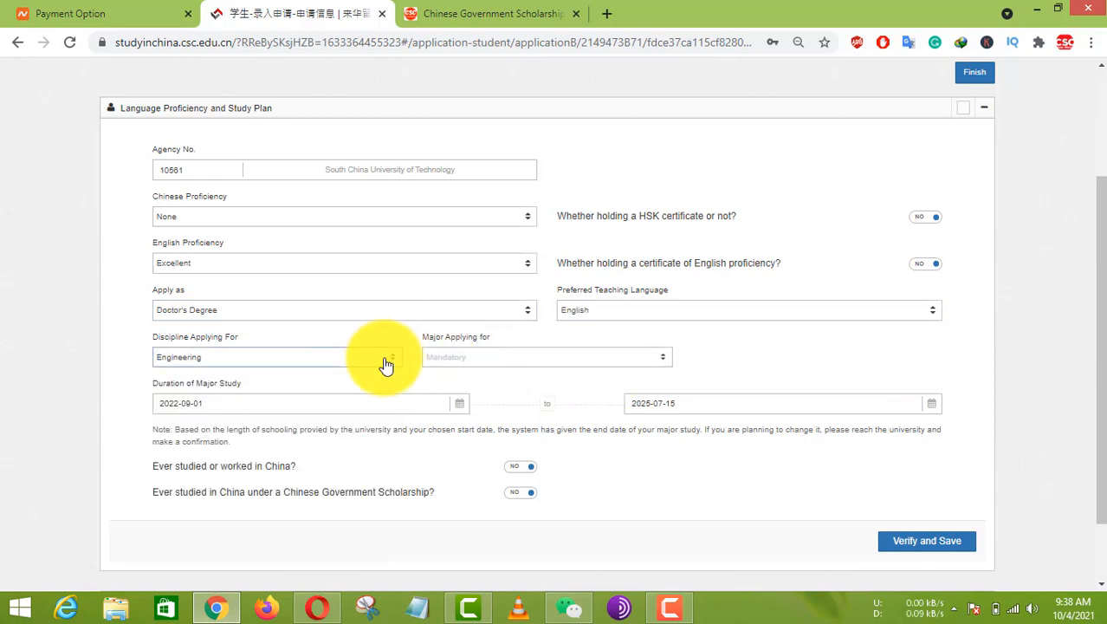
click(381, 362)
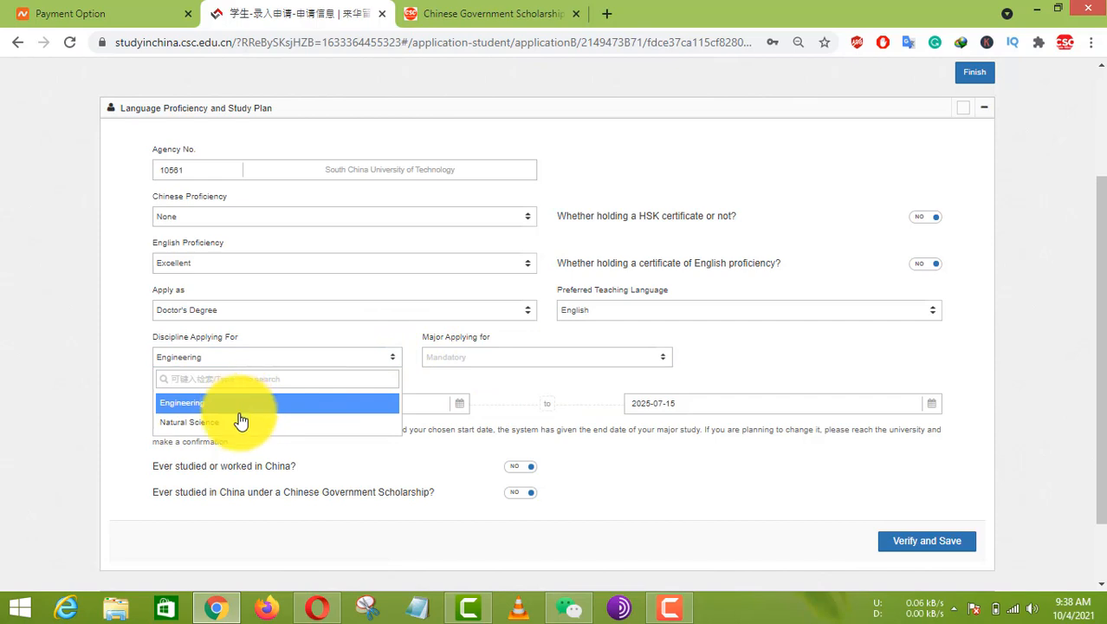
Switch the preferred teaching language to Chinese and examine the doctoral disciplines offered for it
click(657, 314)
click(617, 357)
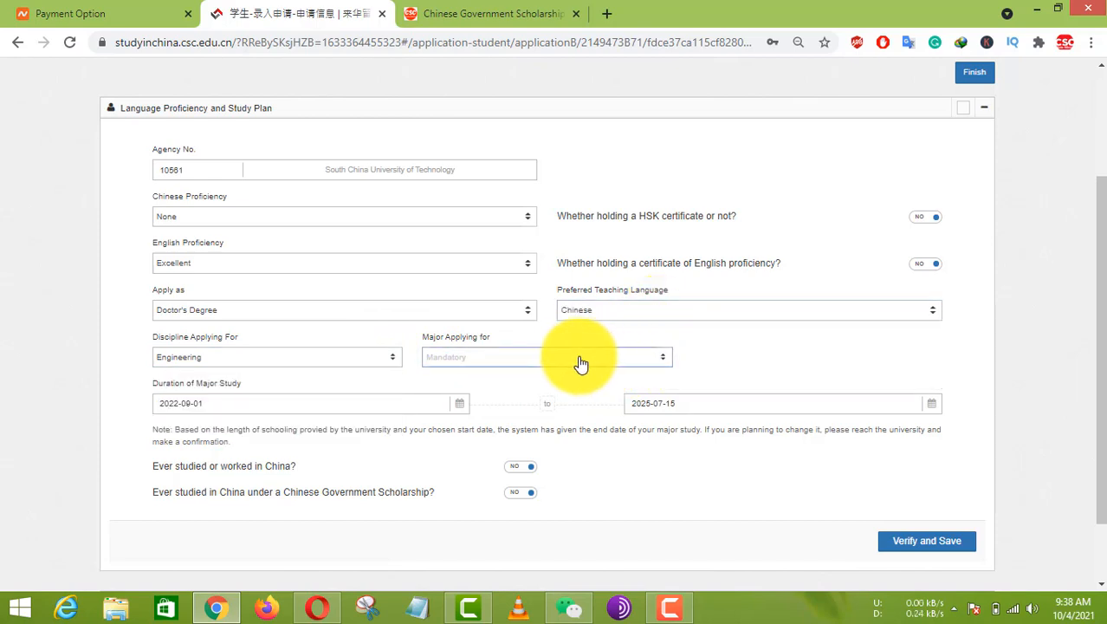
click(373, 362)
click(372, 362)
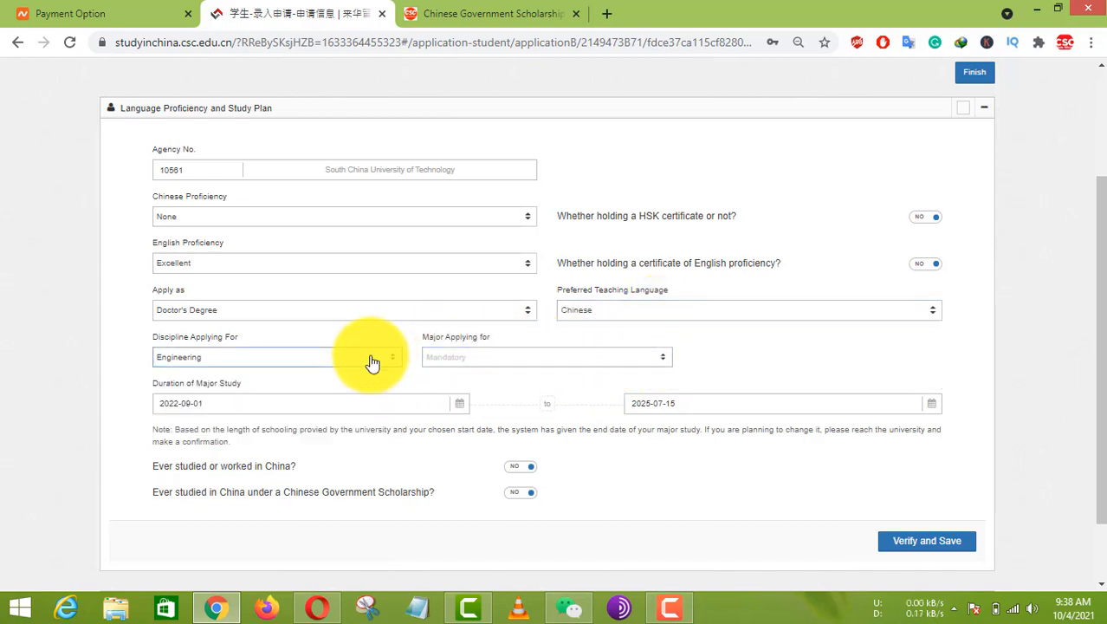
click(371, 363)
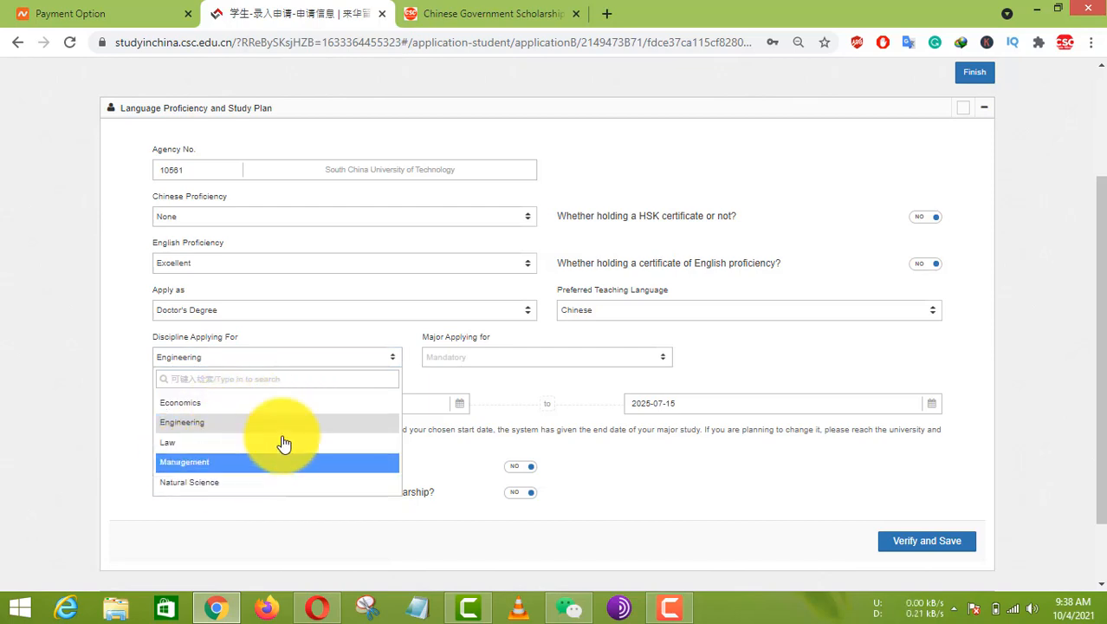
Set the preferred teaching language back to English and choose Engineering as the discipline
click(598, 319)
click(581, 376)
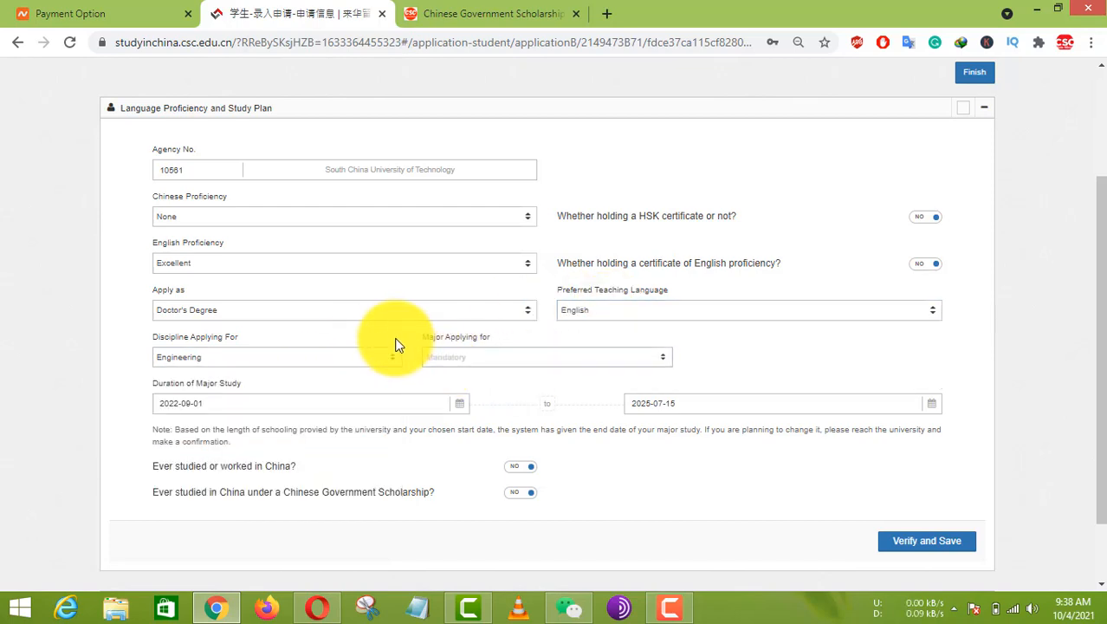
click(384, 366)
click(305, 366)
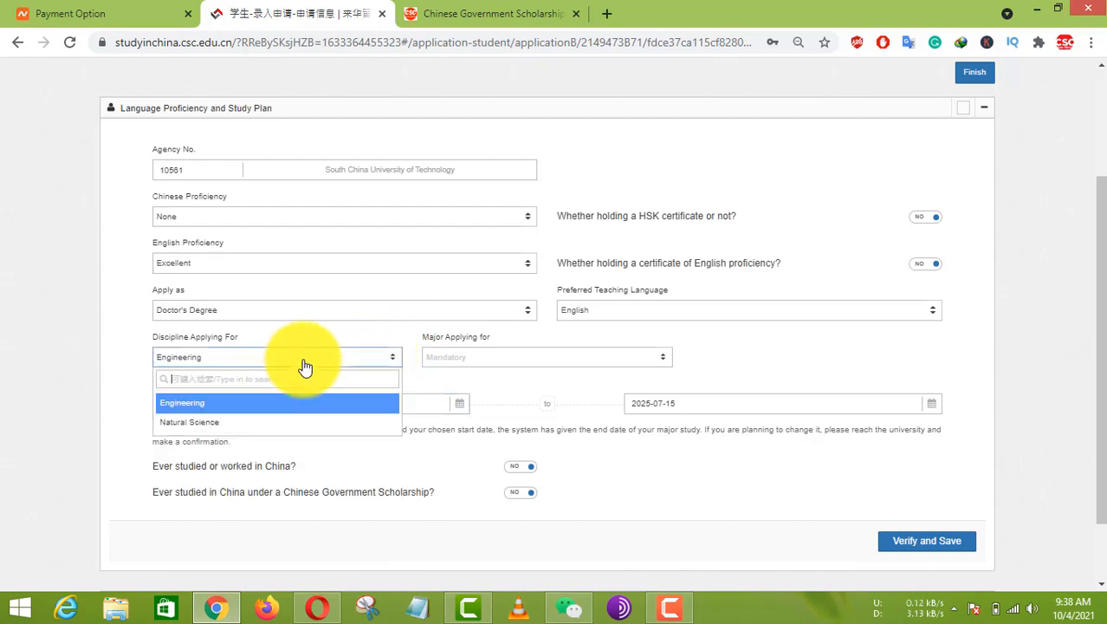
click(211, 412)
Look through the Engineering majors and choose Structural Engineering as the major applied for
click(537, 357)
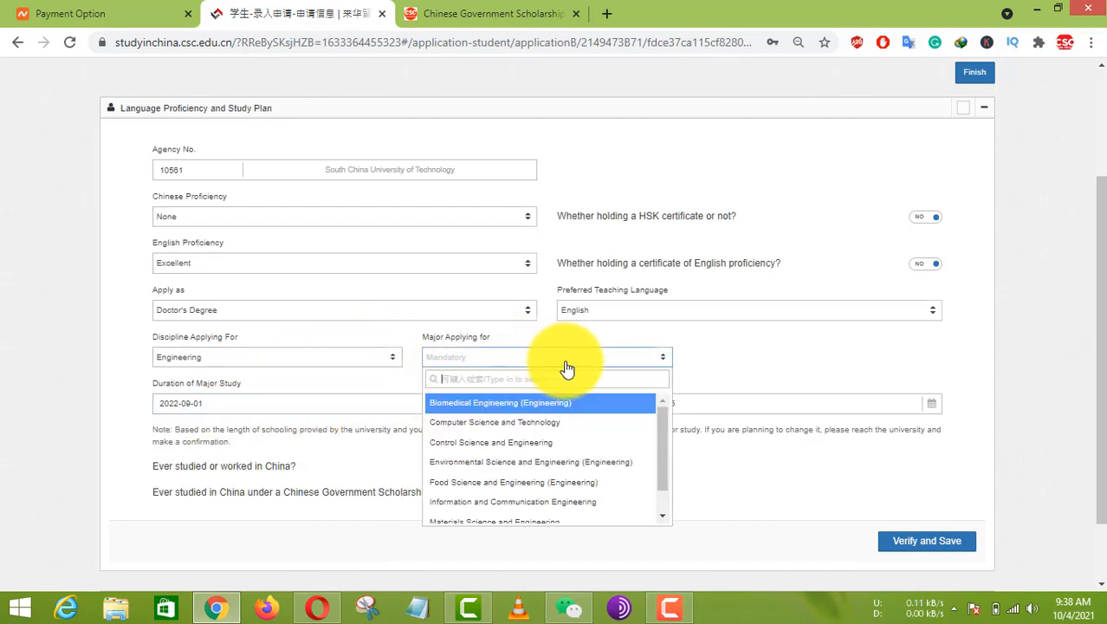
scroll(611, 447, down, 1)
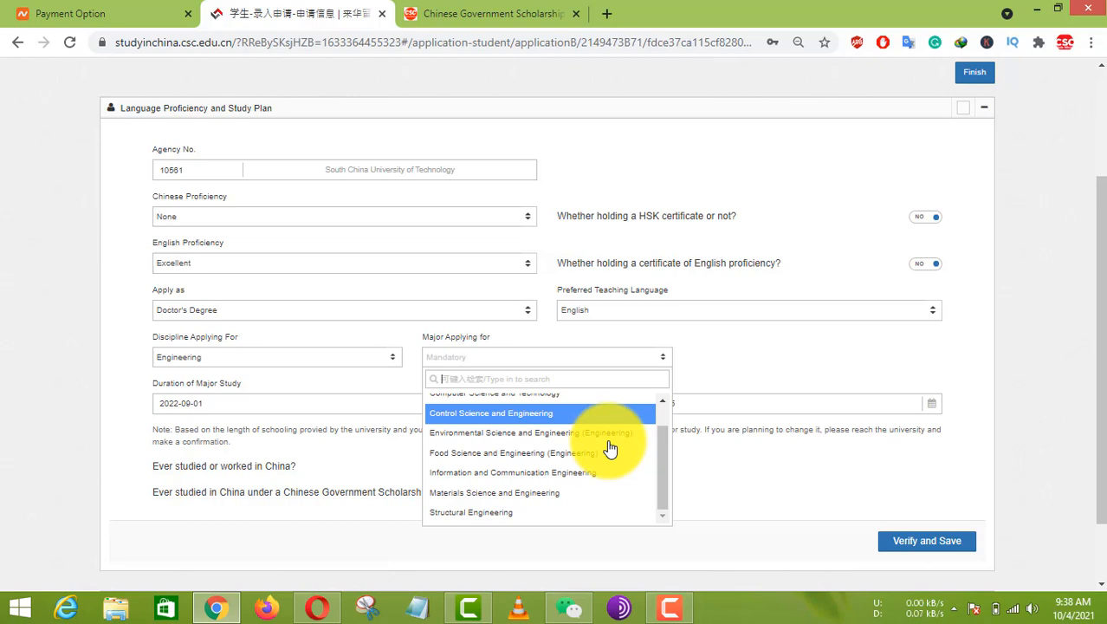
click(499, 516)
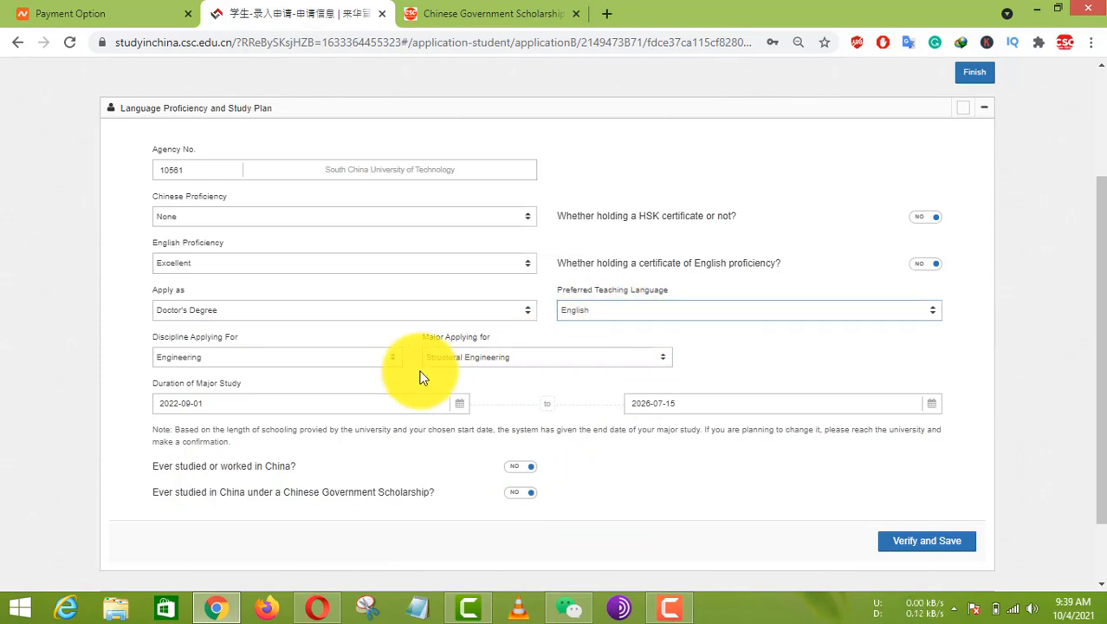
Change the preferred teaching language for the doctoral application to Chinese
click(364, 358)
click(651, 312)
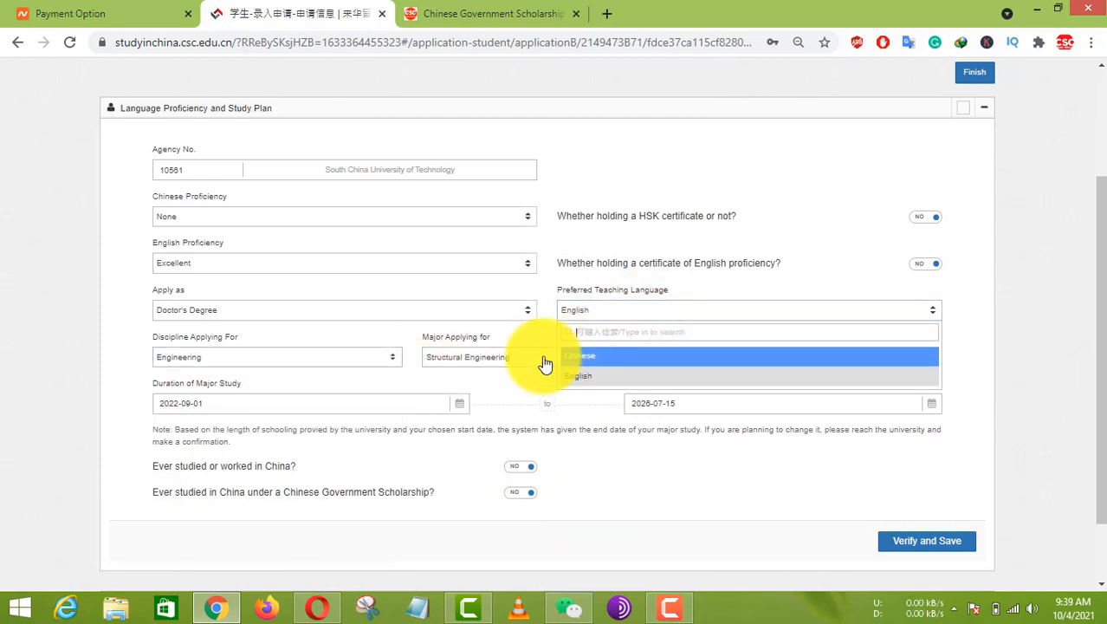
click(530, 334)
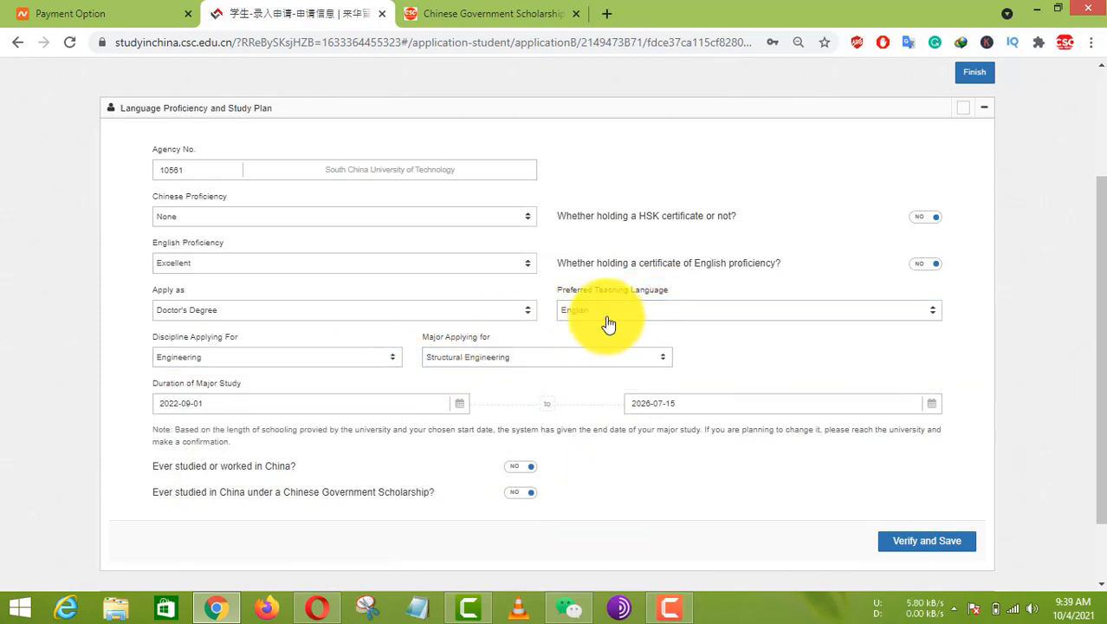
click(609, 324)
click(586, 368)
click(613, 322)
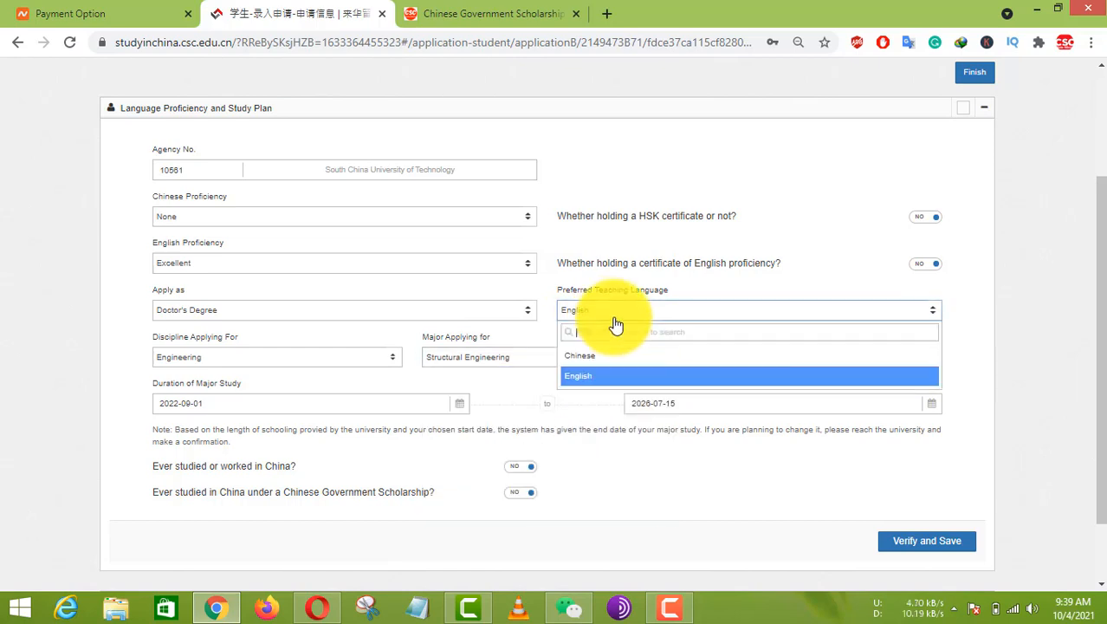
click(598, 368)
Browse the disciplines offered for the Chinese-taught Doctor's Degree and choose Economics
click(345, 360)
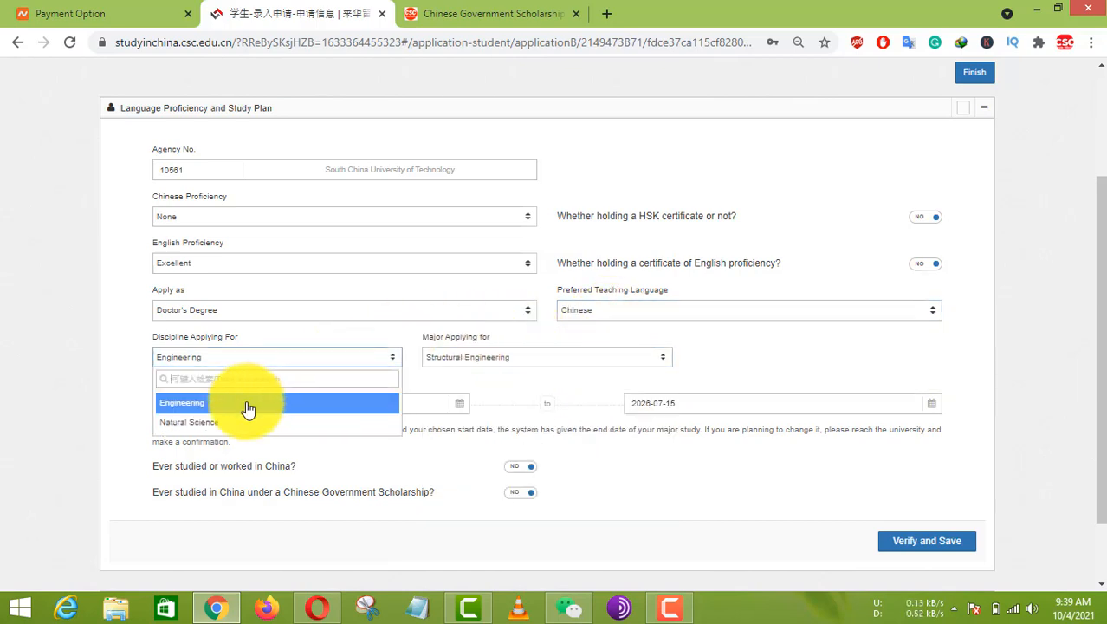
click(249, 406)
click(366, 364)
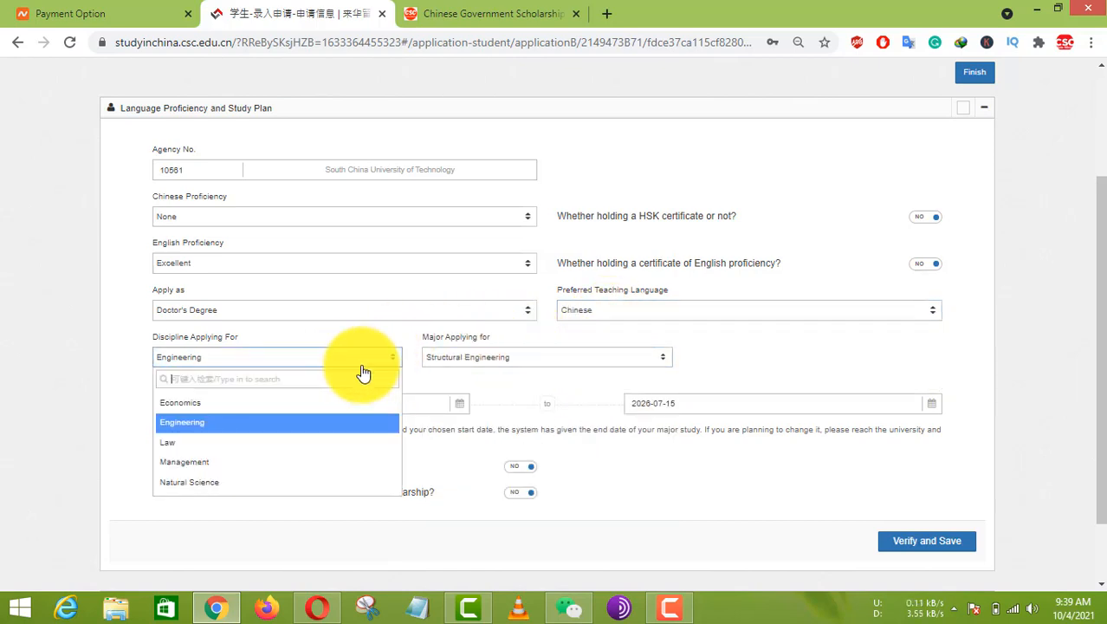
click(212, 405)
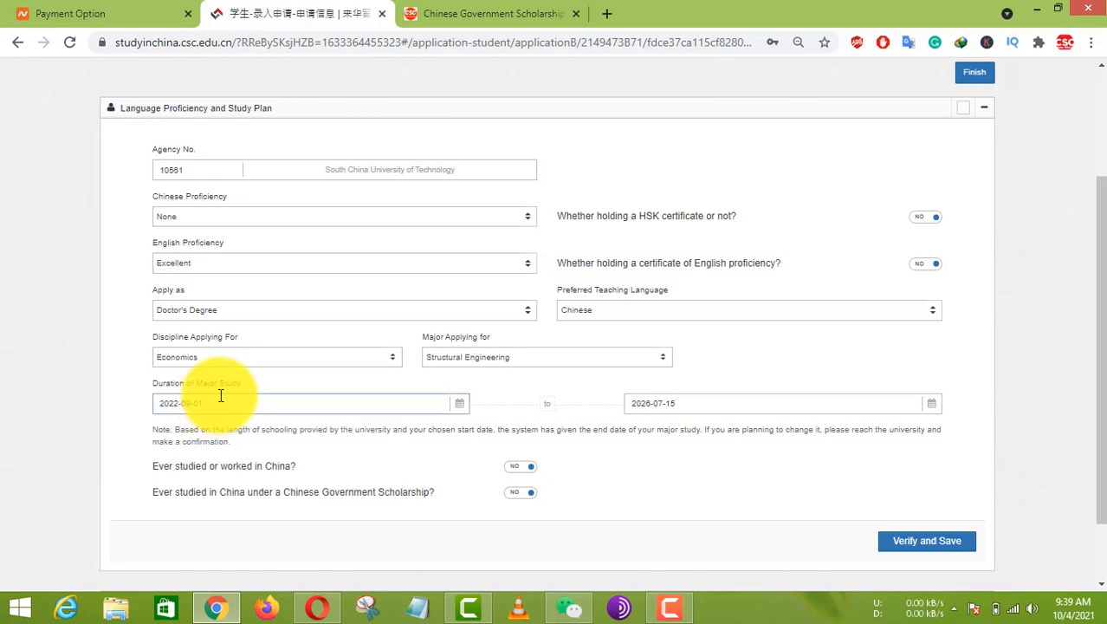
Change the discipline applied for to Law and choose Marxism Theory as the major
click(363, 362)
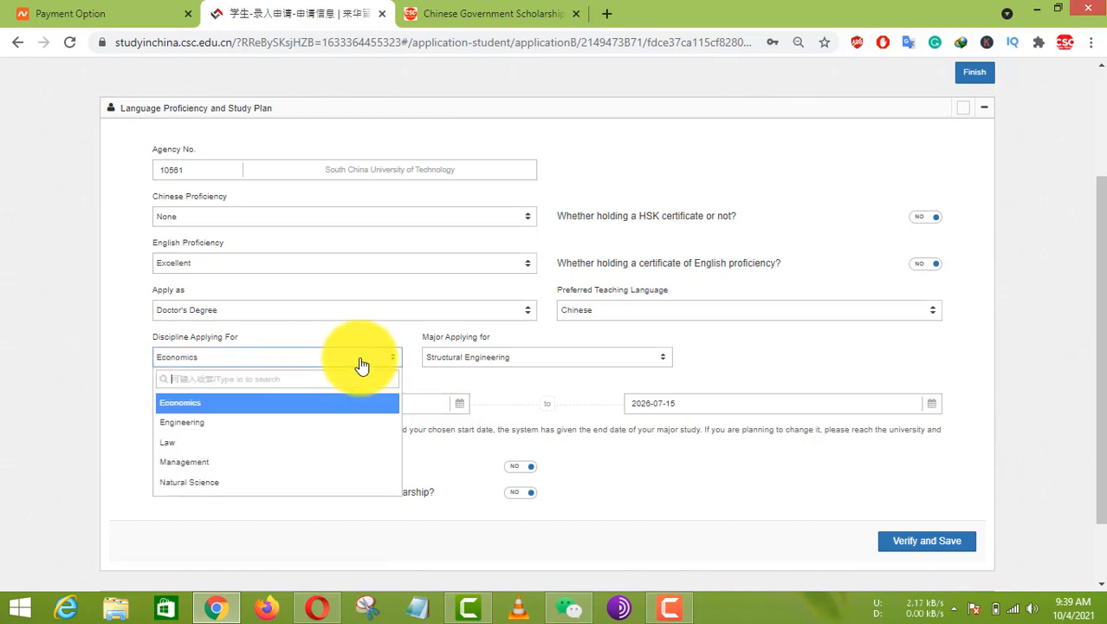
click(213, 443)
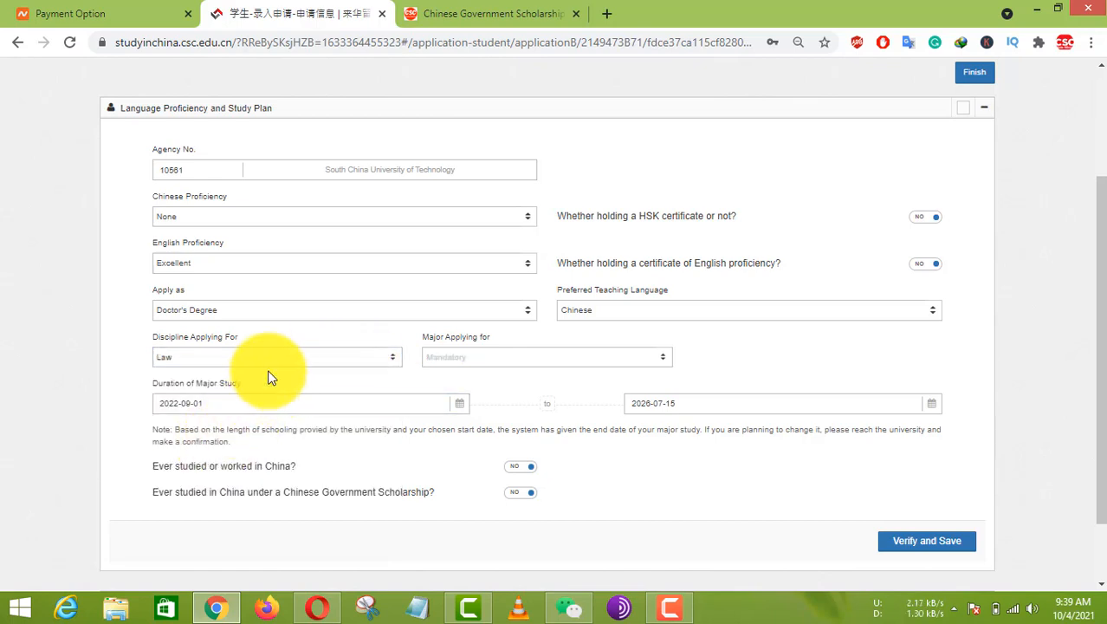
click(564, 364)
click(494, 401)
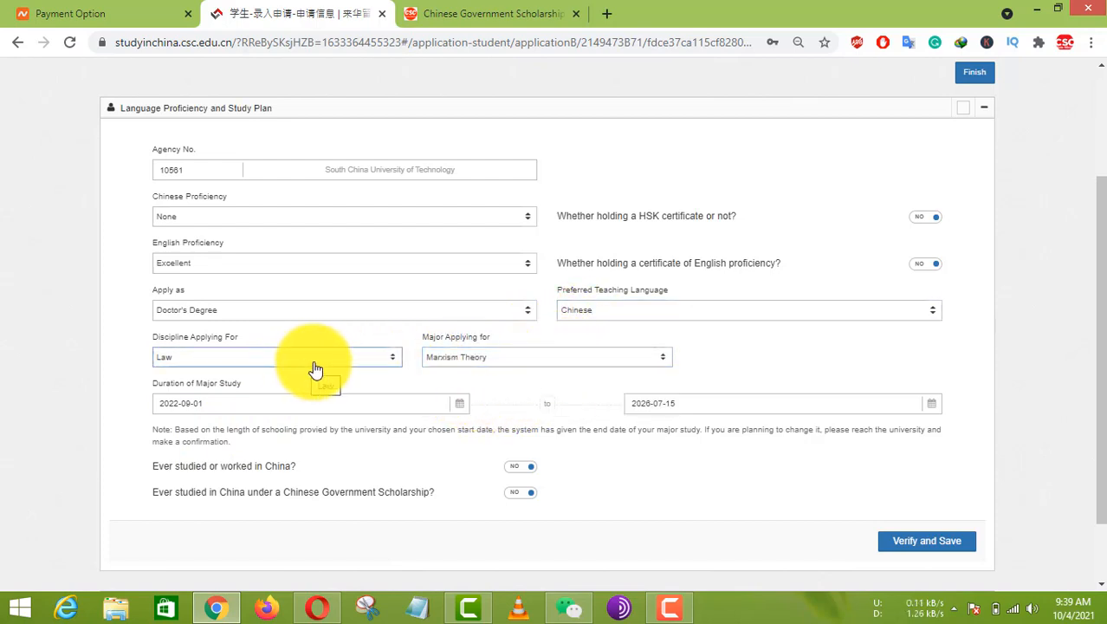
Switch the preferred teaching language to English to check the doctoral disciplines offered for it, and set it back to Chinese
click(627, 319)
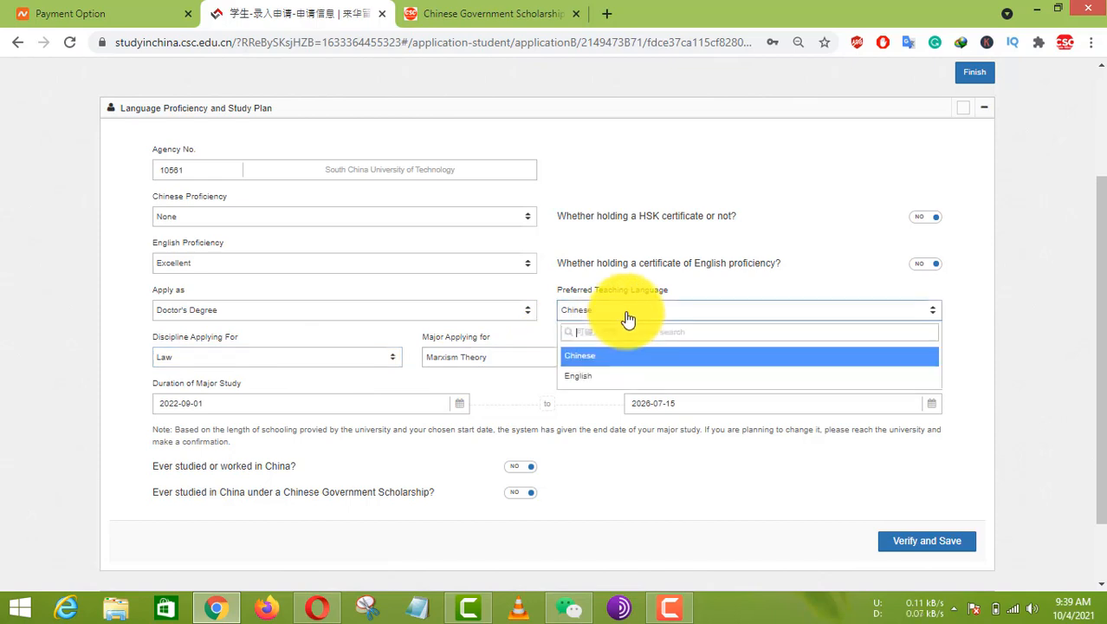
click(606, 375)
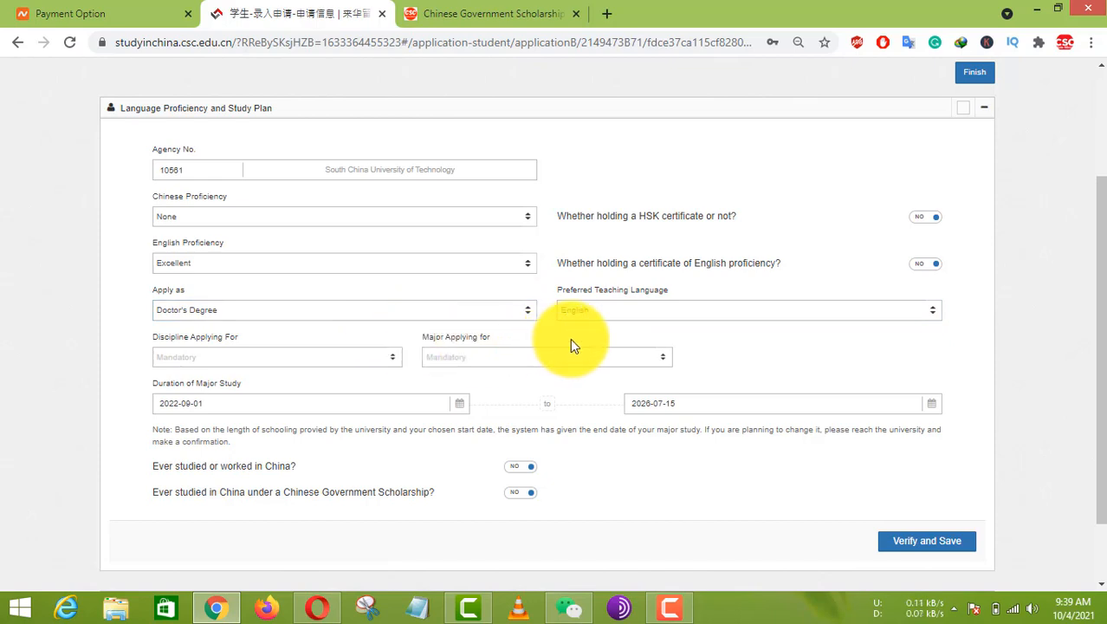
click(356, 362)
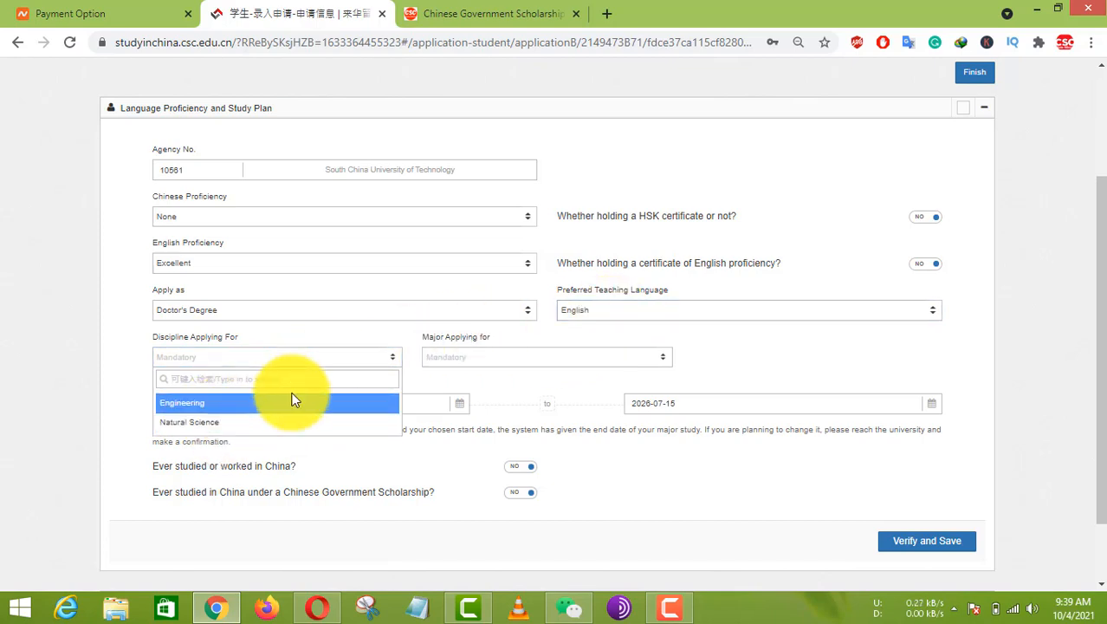
click(617, 320)
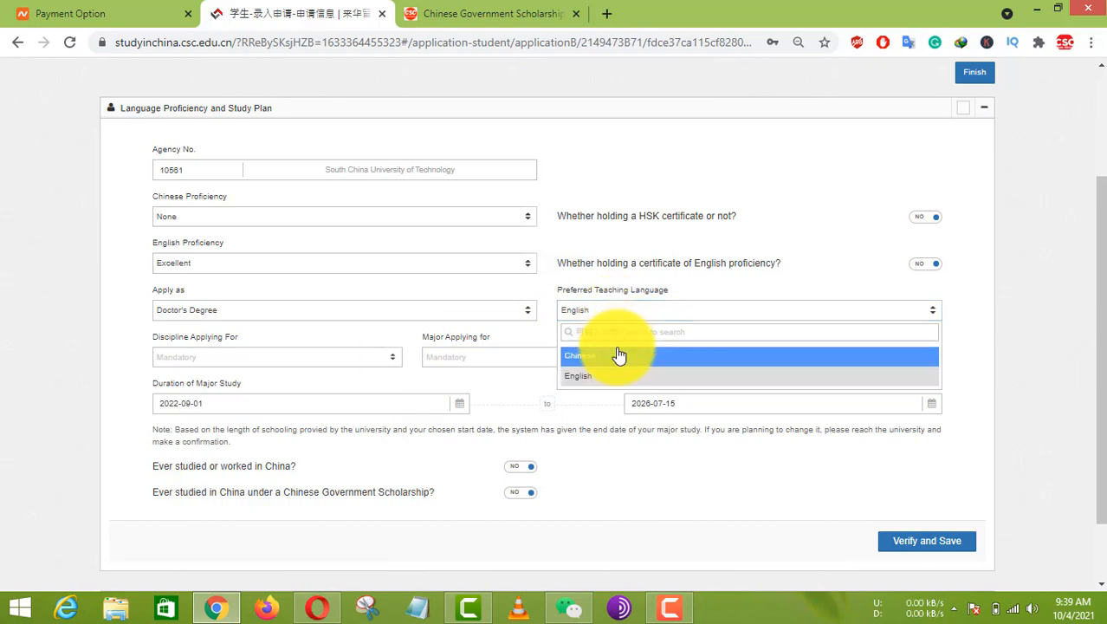
click(618, 354)
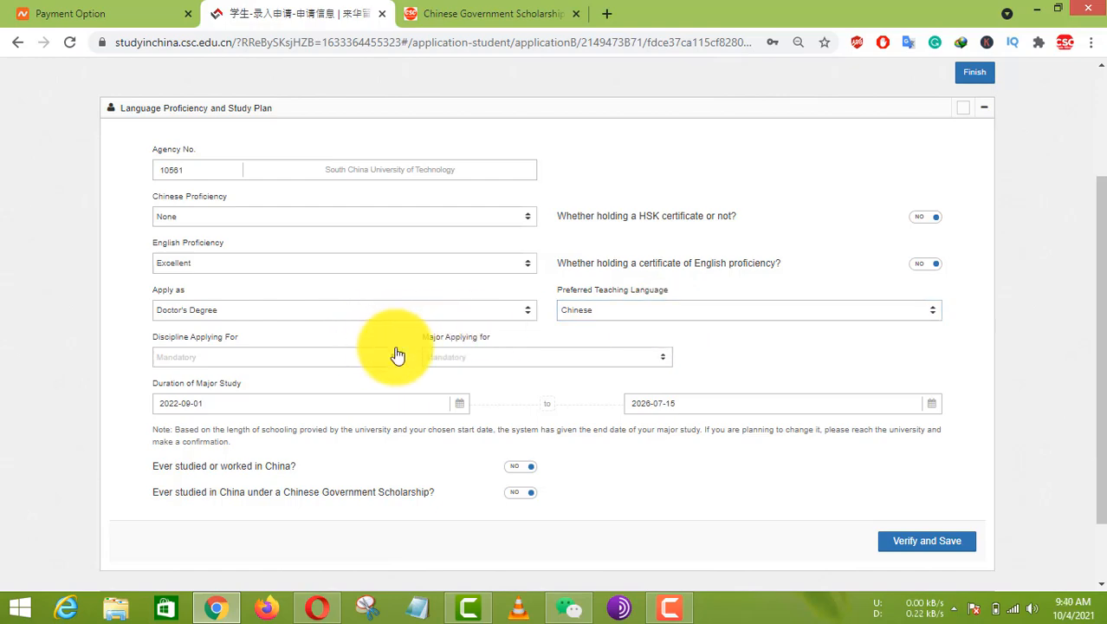
Look through the list of universities and agency numbers on the CSC guide website
click(525, 16)
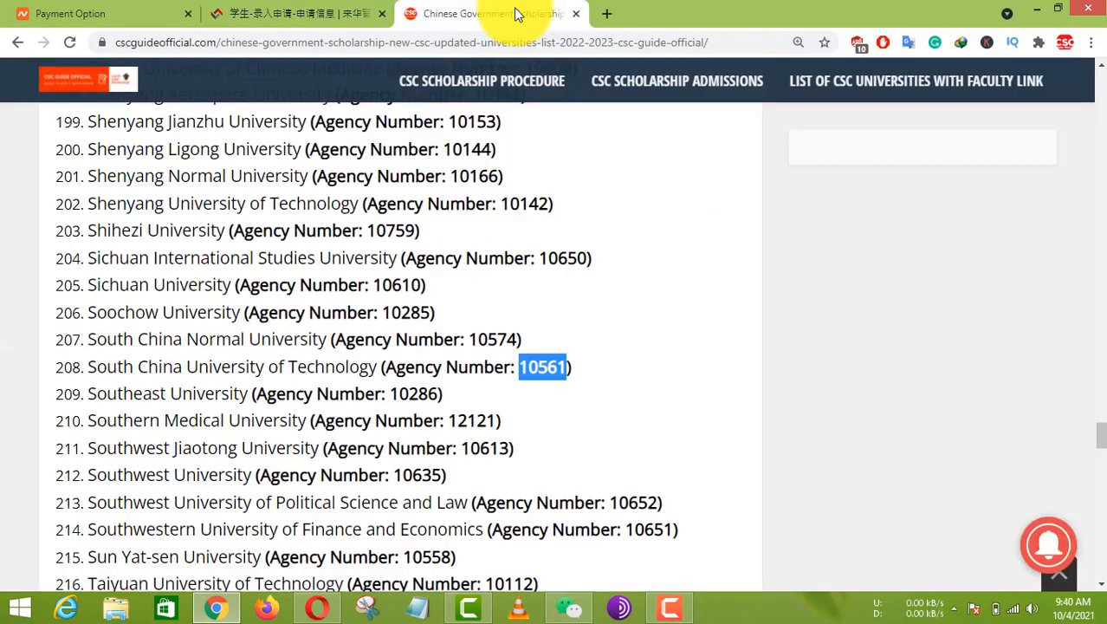
scroll(314, 392, down, 5)
scroll(314, 391, down, 15)
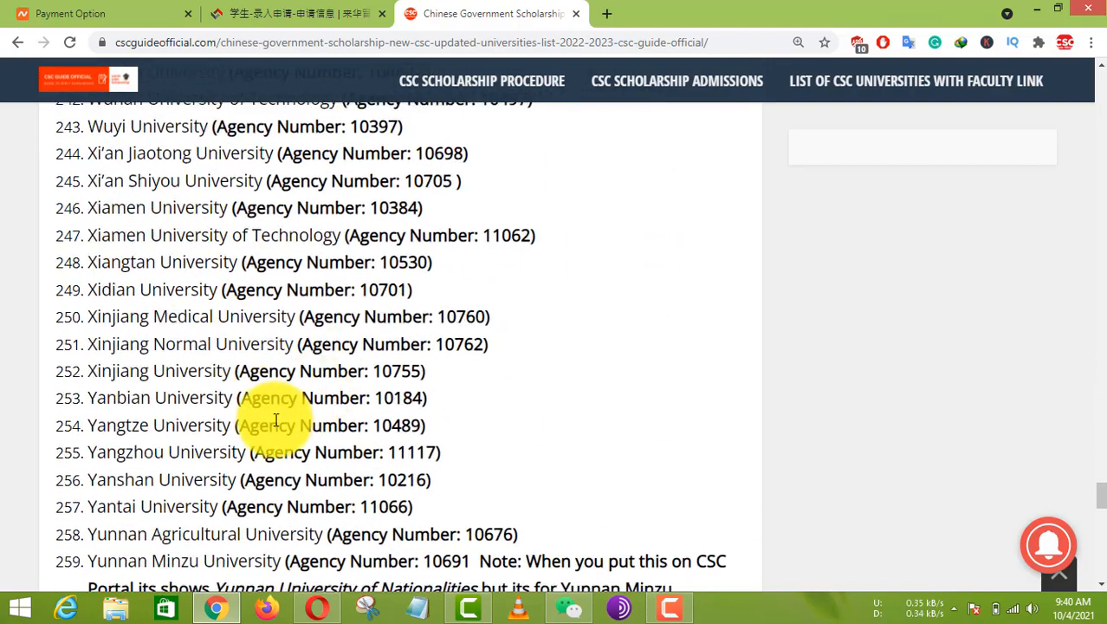
scroll(275, 420, up, 4)
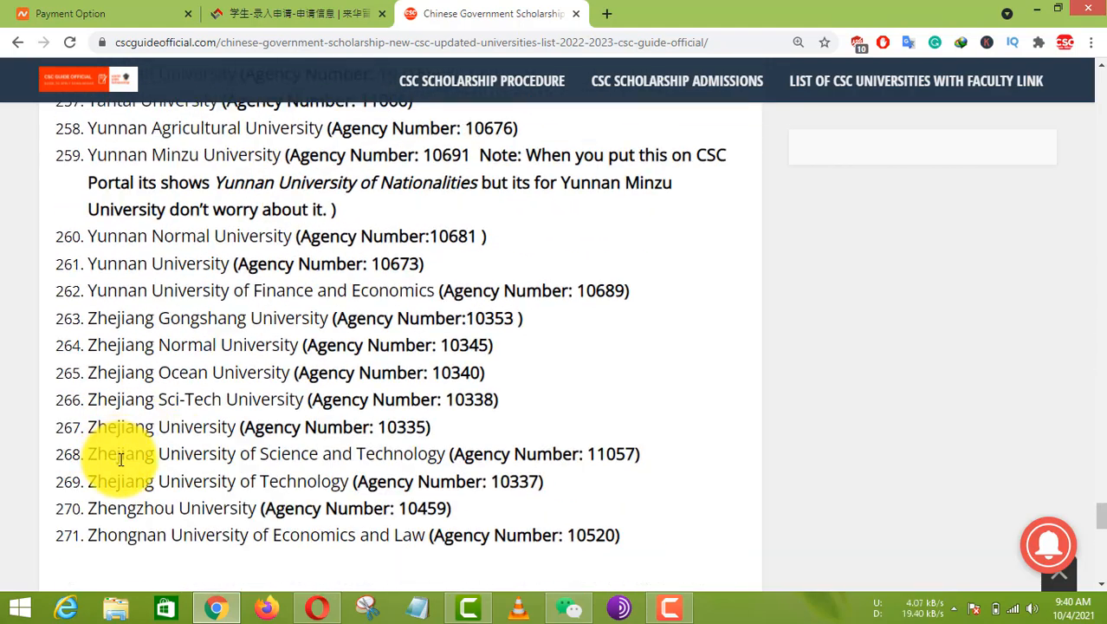
scroll(297, 503, up, 3)
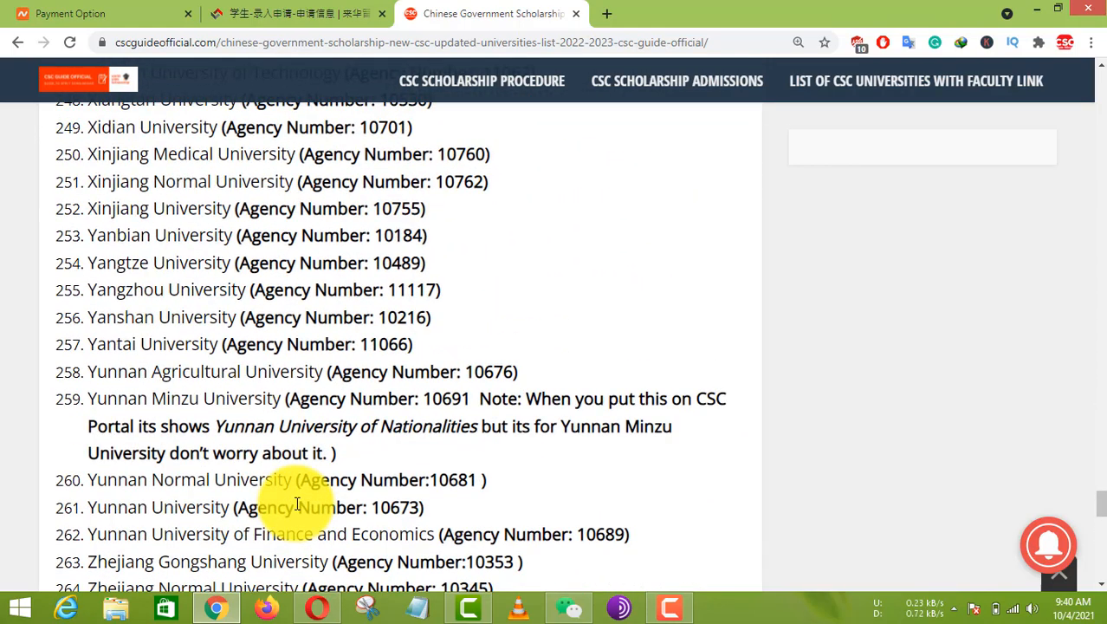
scroll(297, 504, up, 1)
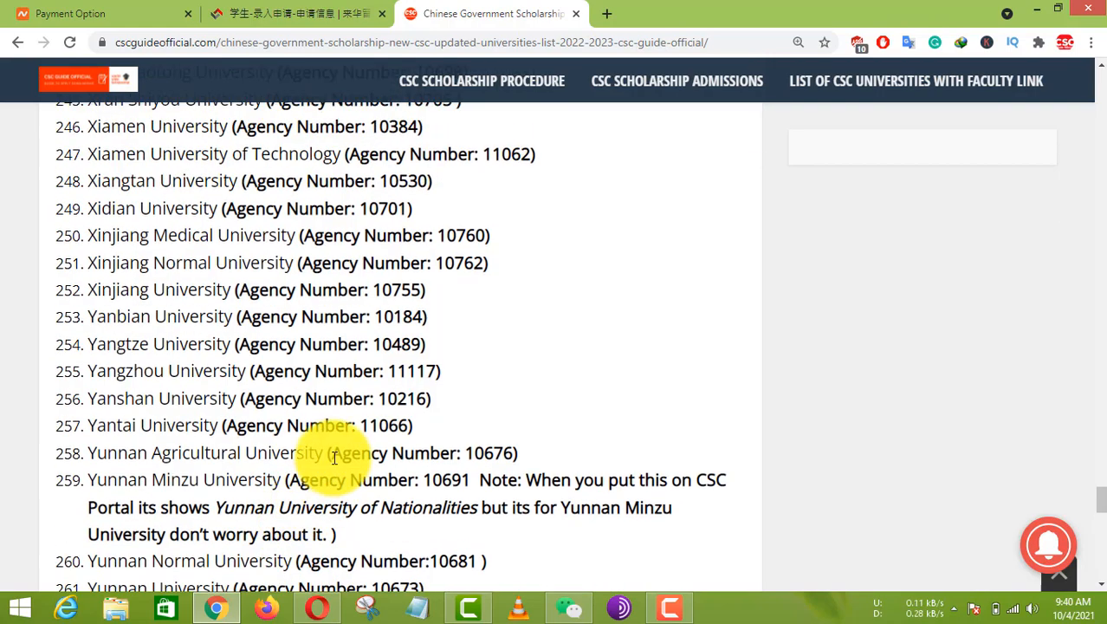
scroll(297, 504, up, 16)
scroll(315, 448, up, 6)
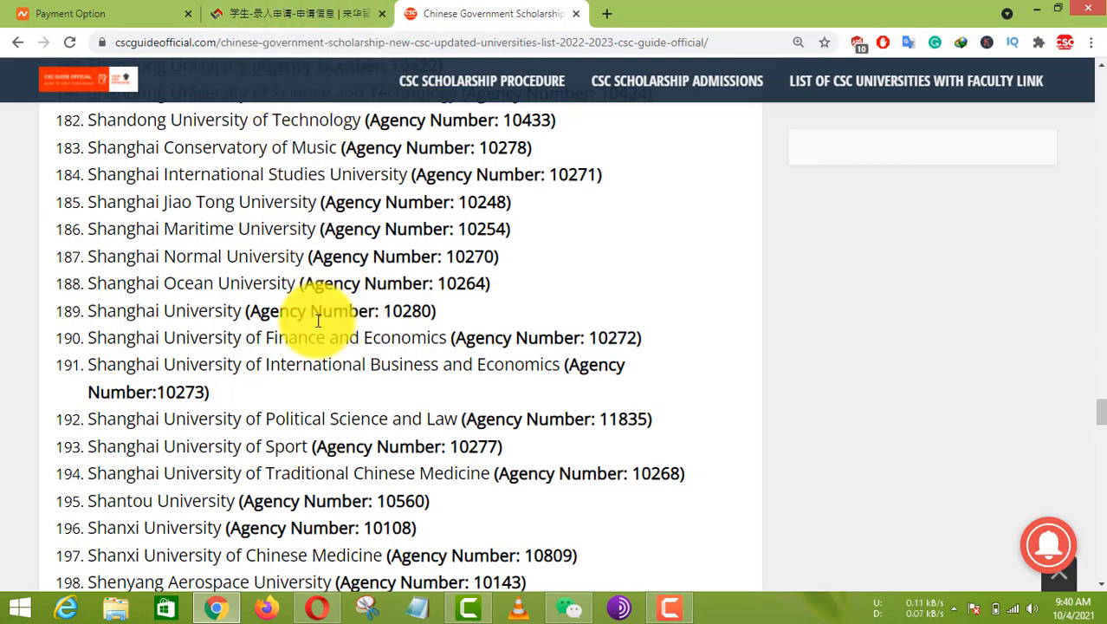
Return to the scholarship application form and apply as Master's Degree with English as the preferred teaching language
click(299, 16)
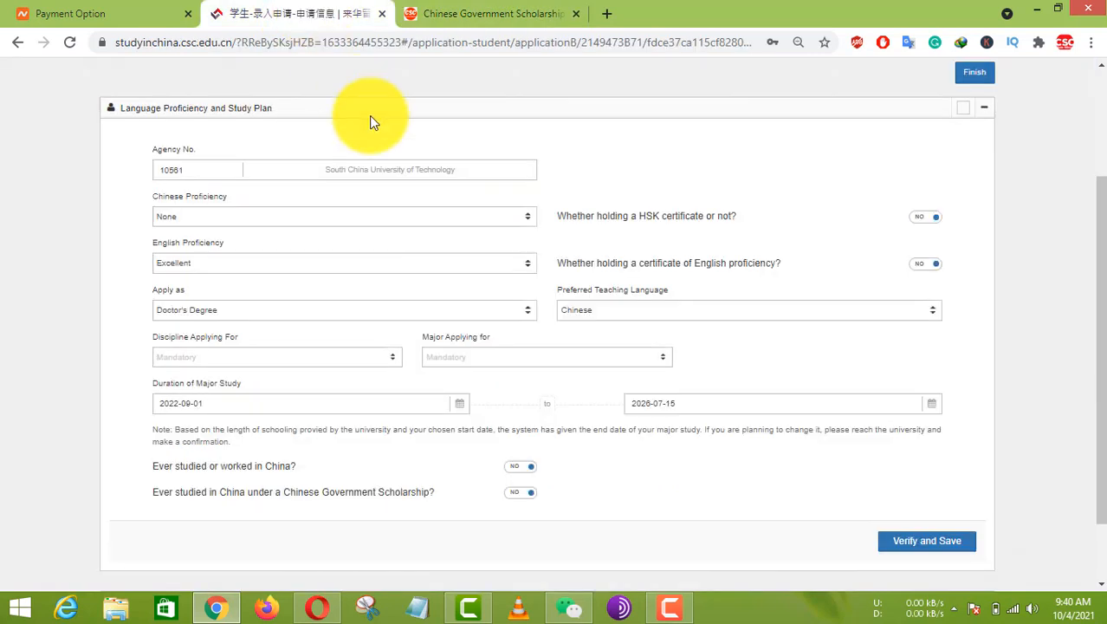
click(279, 312)
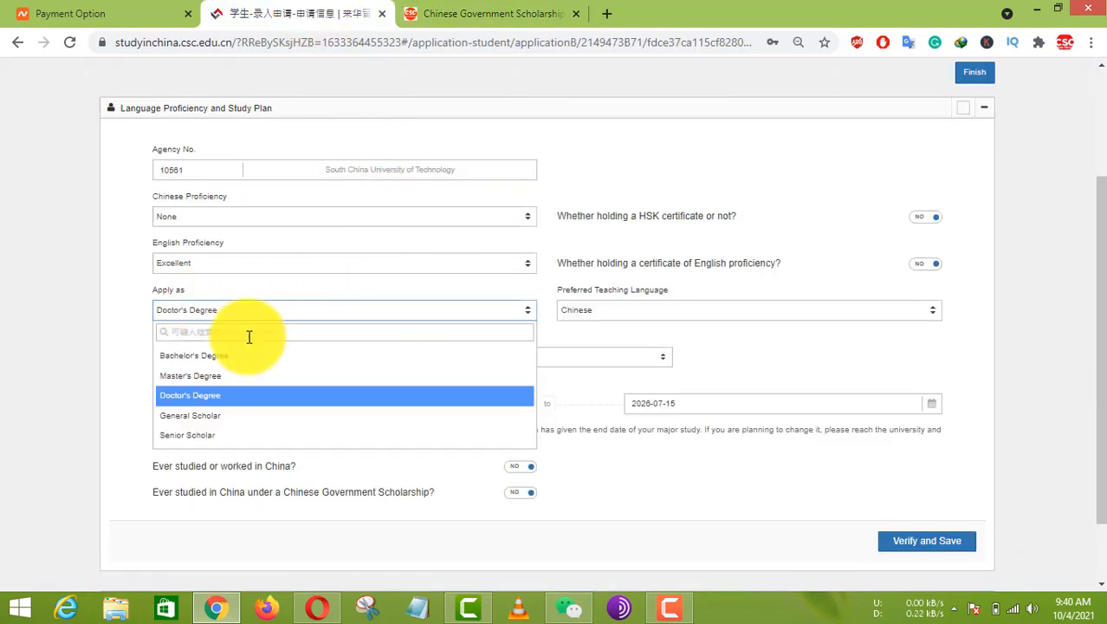
click(220, 380)
click(638, 356)
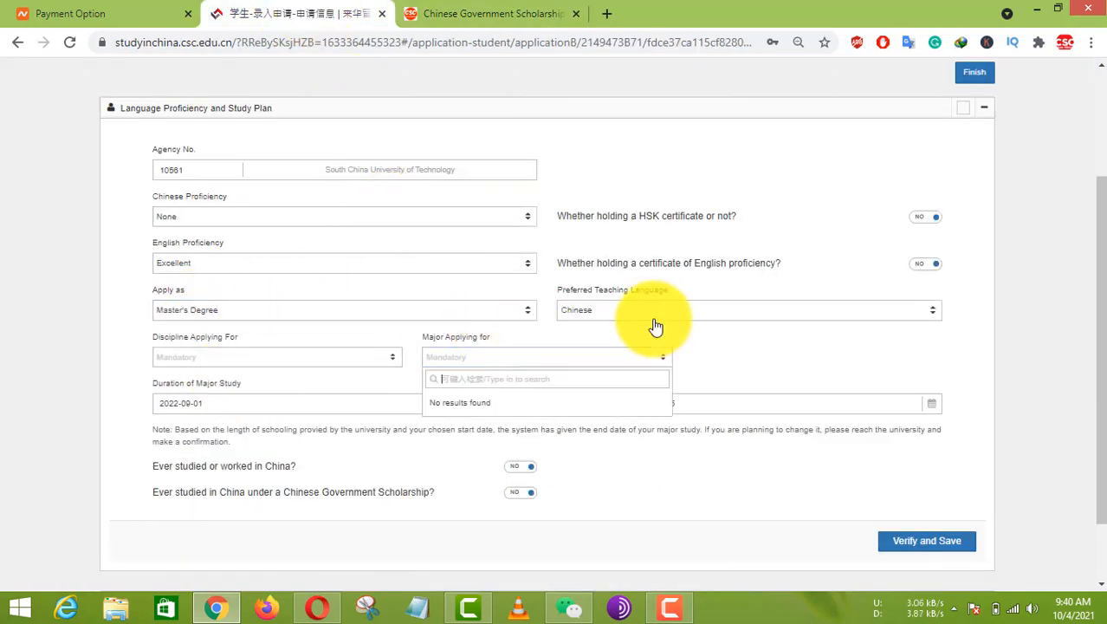
click(656, 325)
click(585, 379)
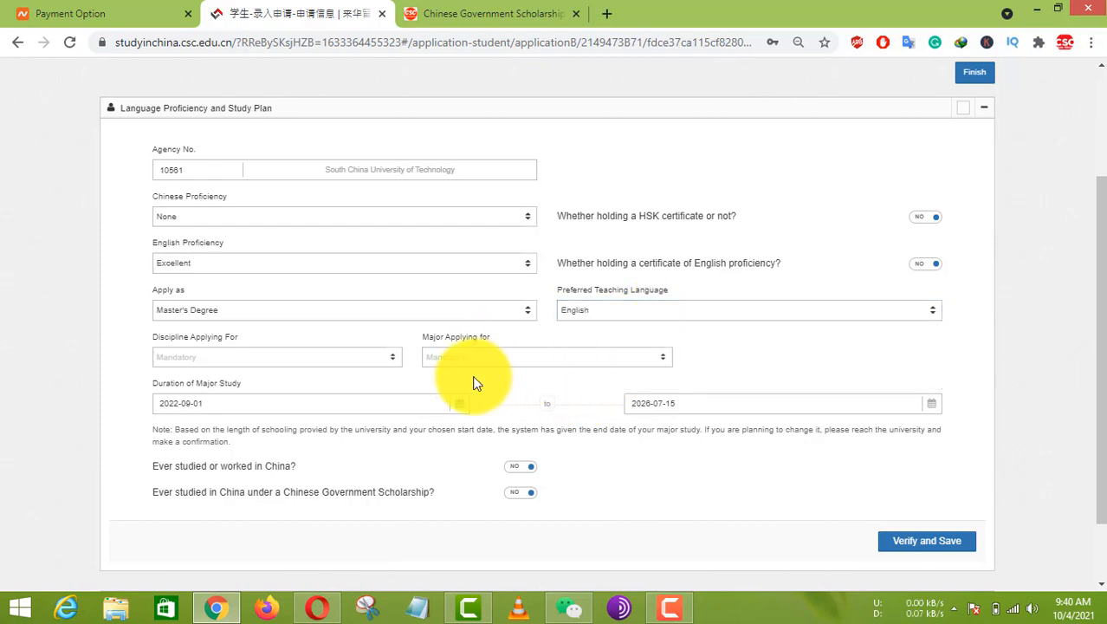
Check the disciplines offered for the English-taught Master's Degree and choose Engineering
click(332, 358)
click(333, 359)
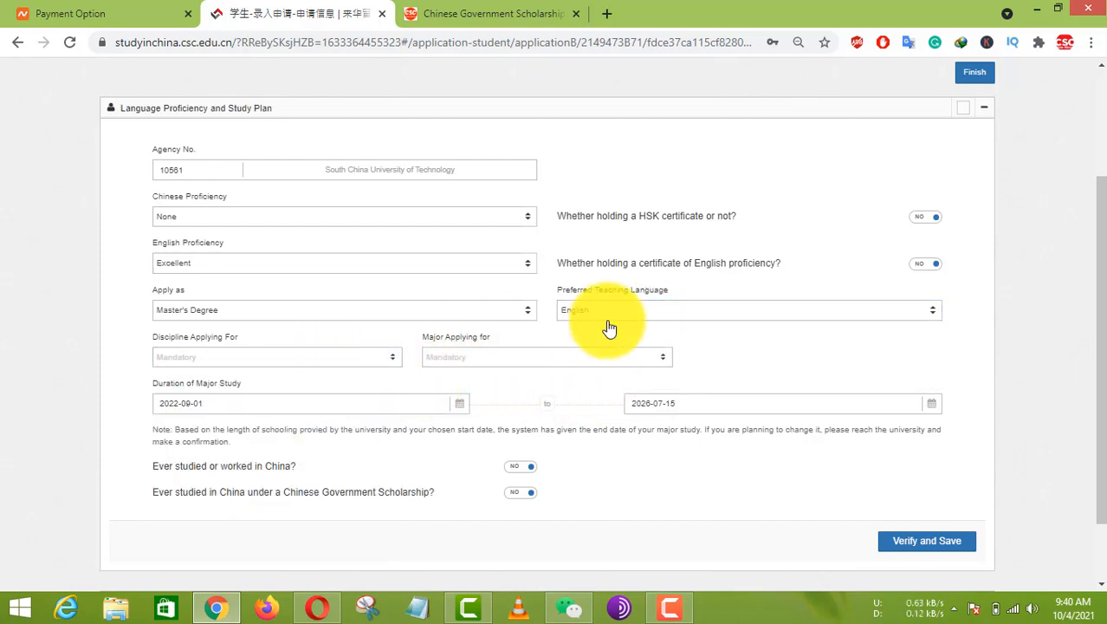
click(279, 358)
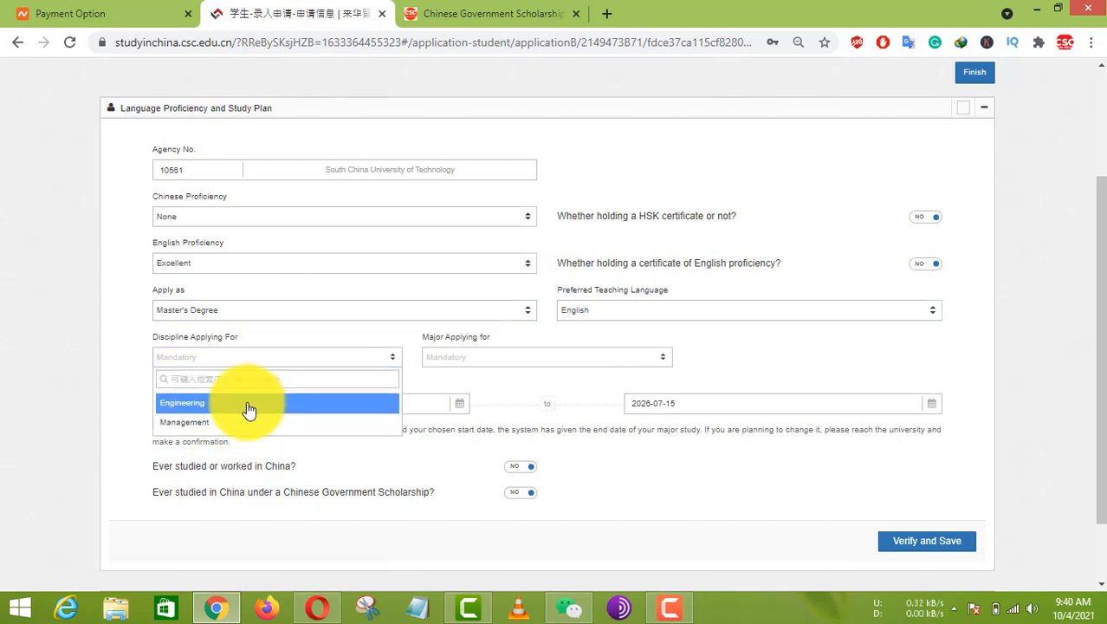
click(251, 403)
click(322, 360)
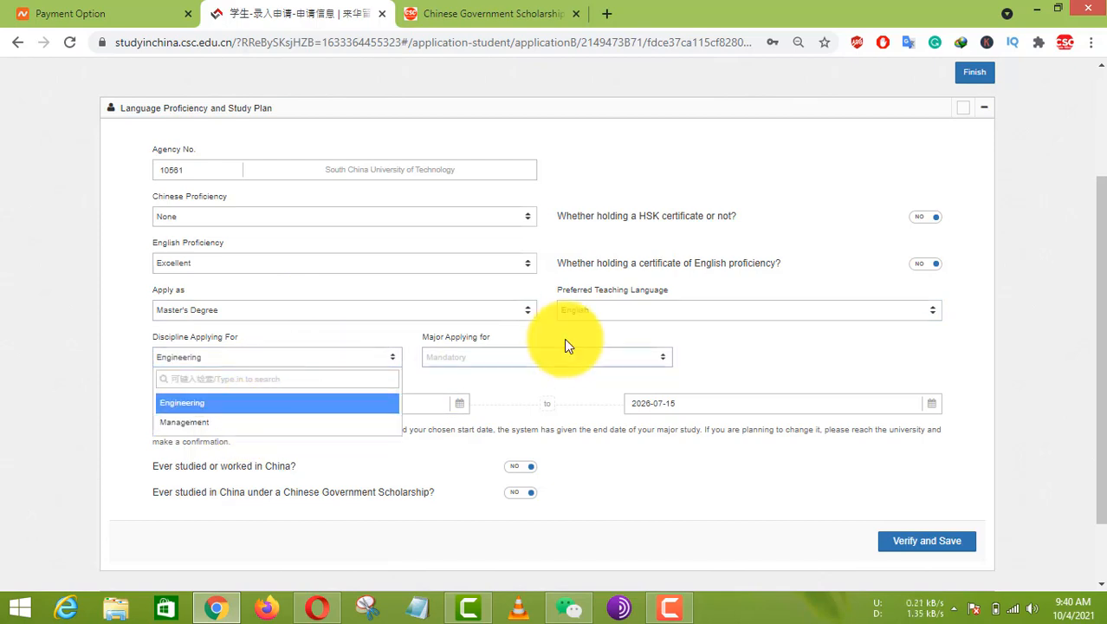
click(252, 407)
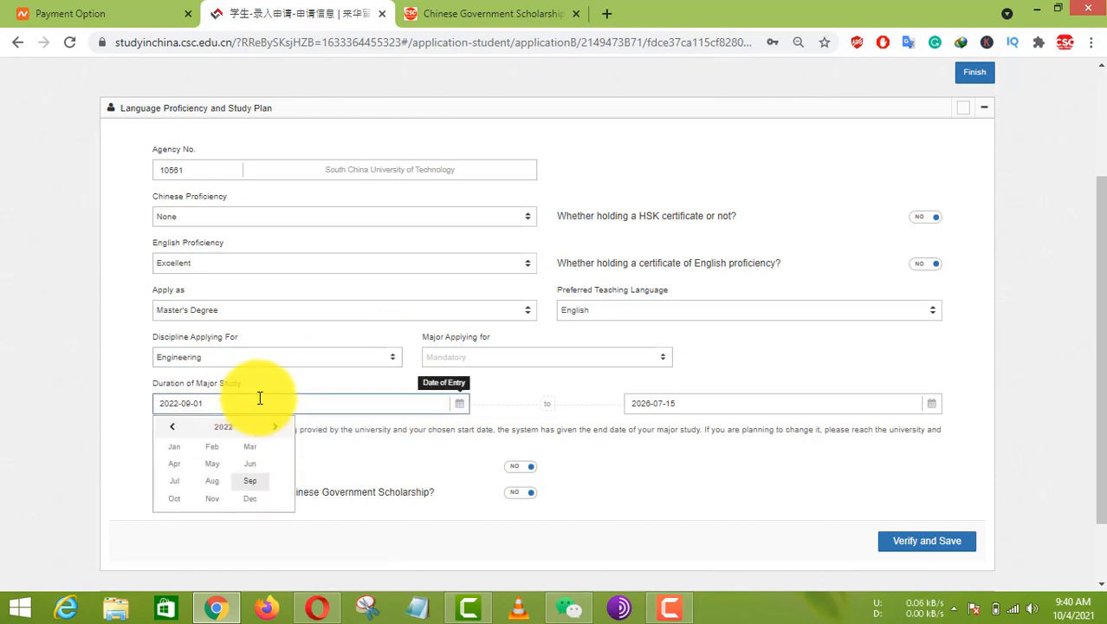
Set the discipline applied for to Management and examine the majors offered for it
click(278, 360)
click(235, 425)
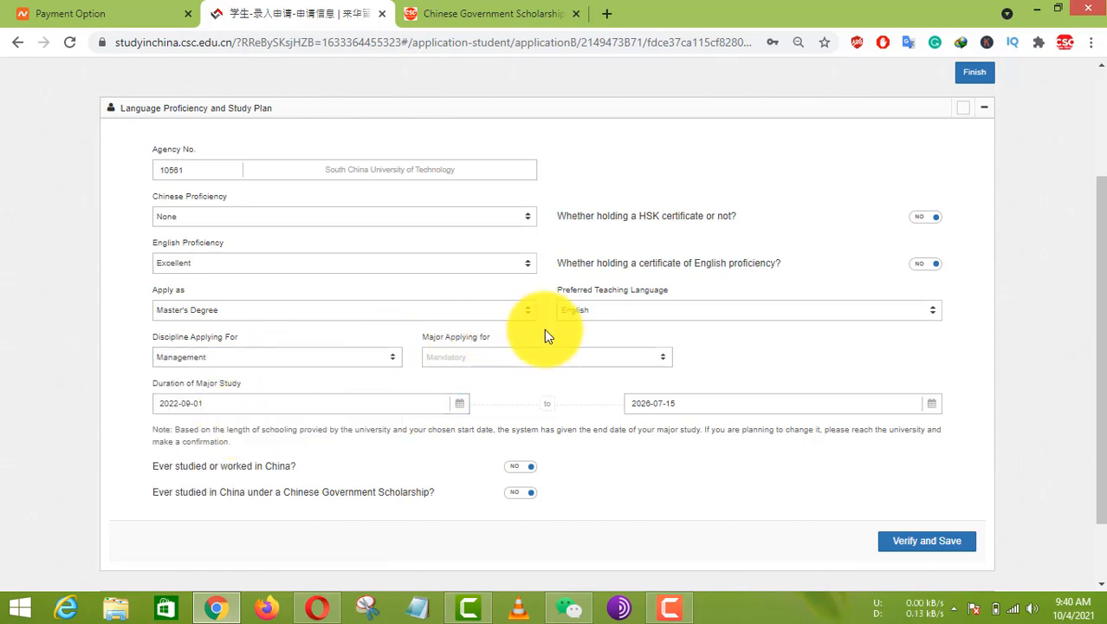
click(531, 359)
click(522, 412)
click(537, 358)
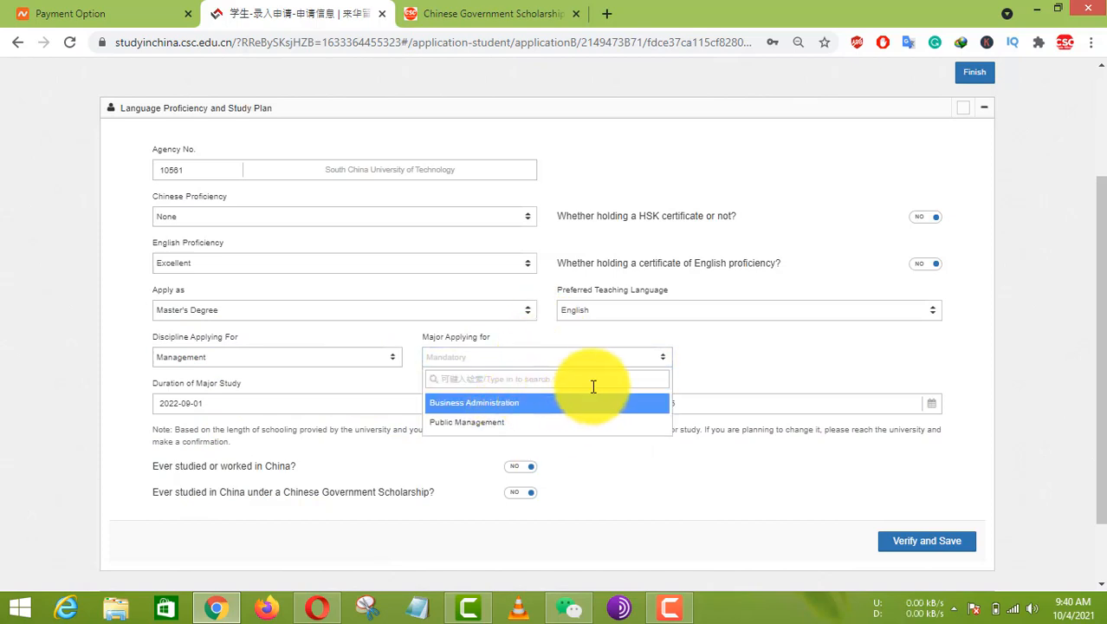
click(715, 344)
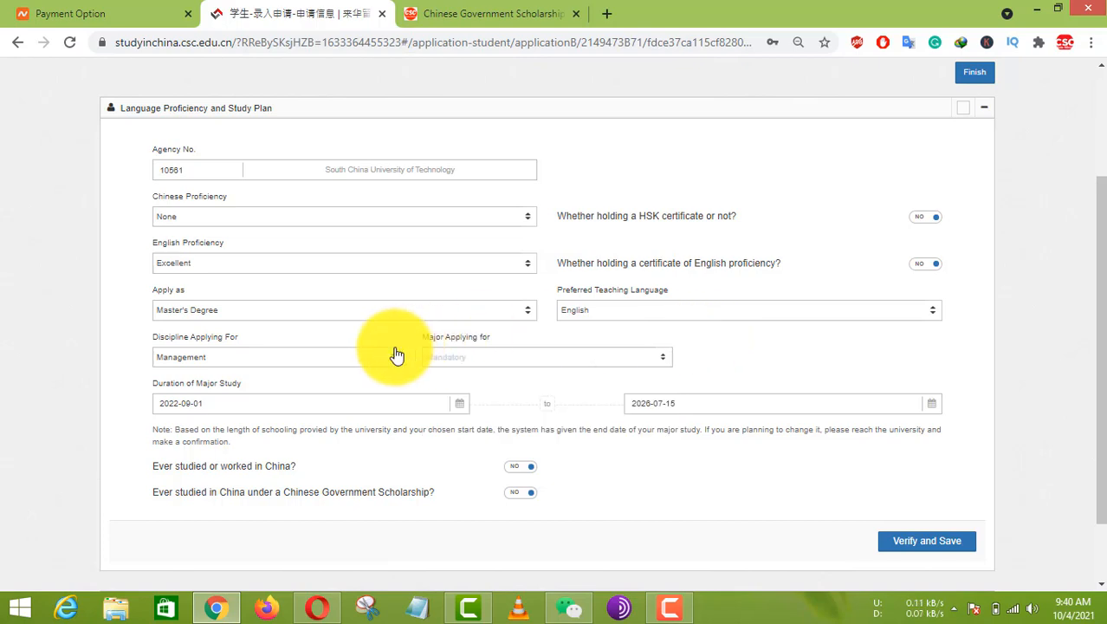
Recheck the available master's disciplines and review the entries in the Language Proficiency and Study Plan section
click(370, 359)
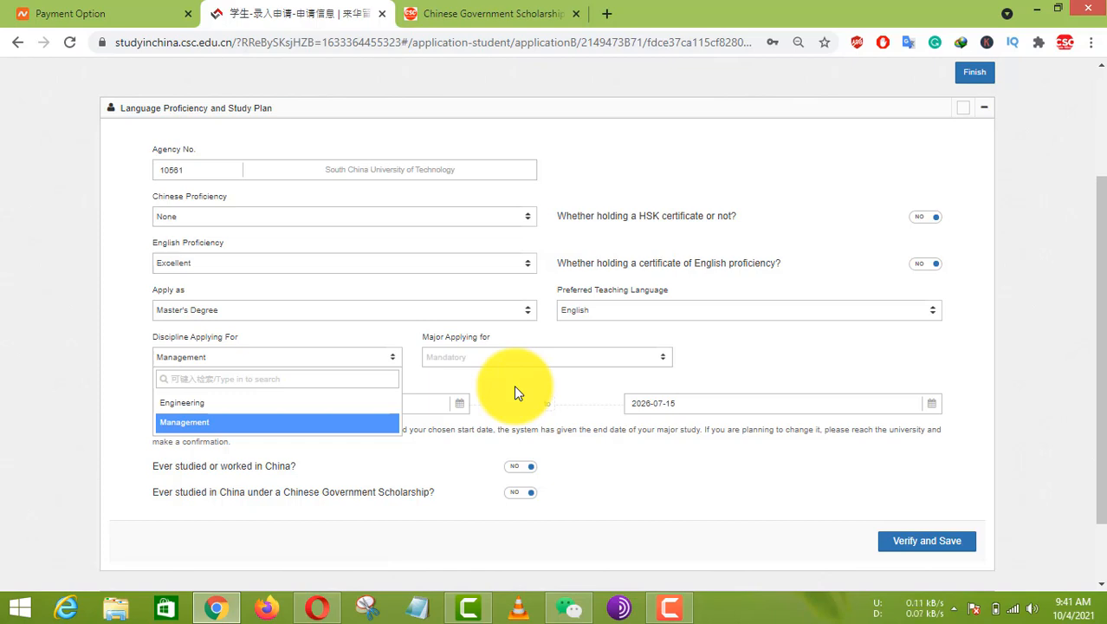
click(743, 351)
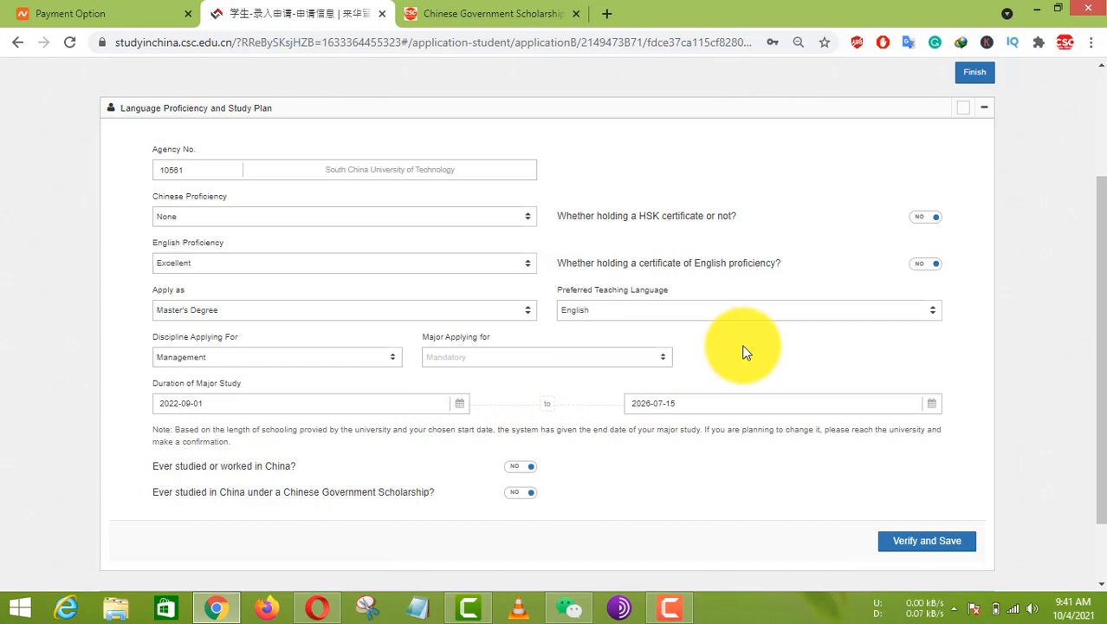
scroll(743, 351, up, 3)
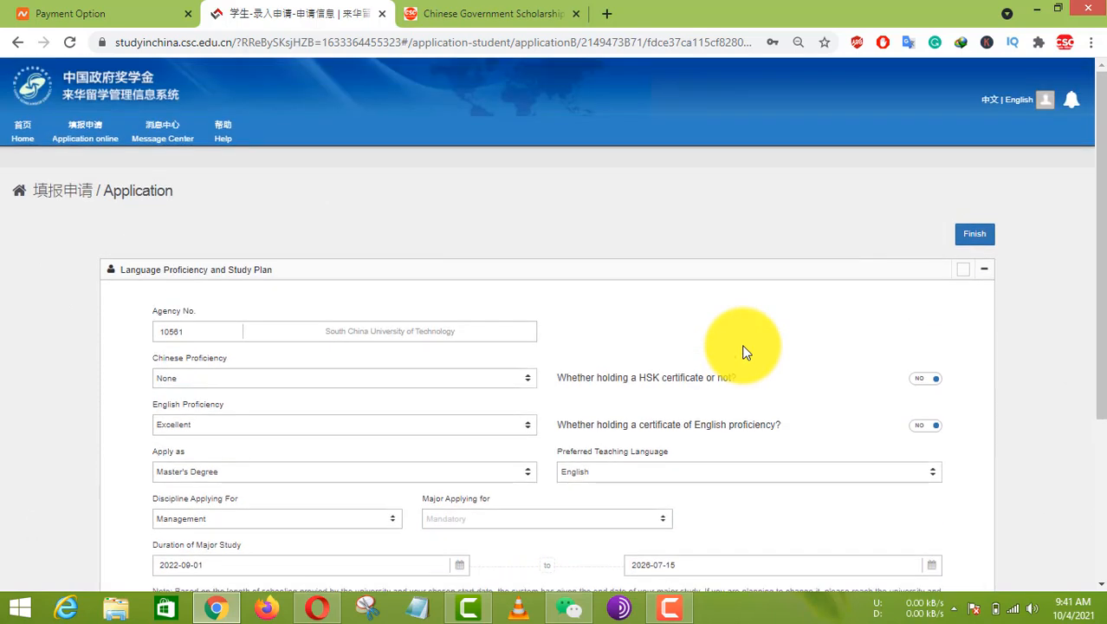
scroll(728, 298, down, 1)
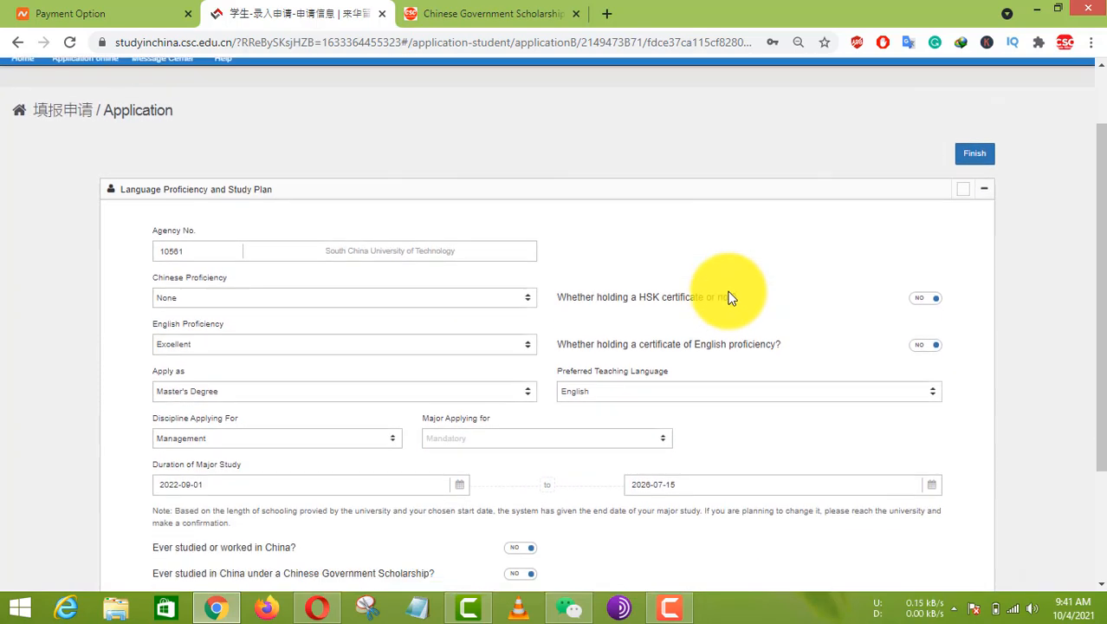
scroll(731, 297, down, 2)
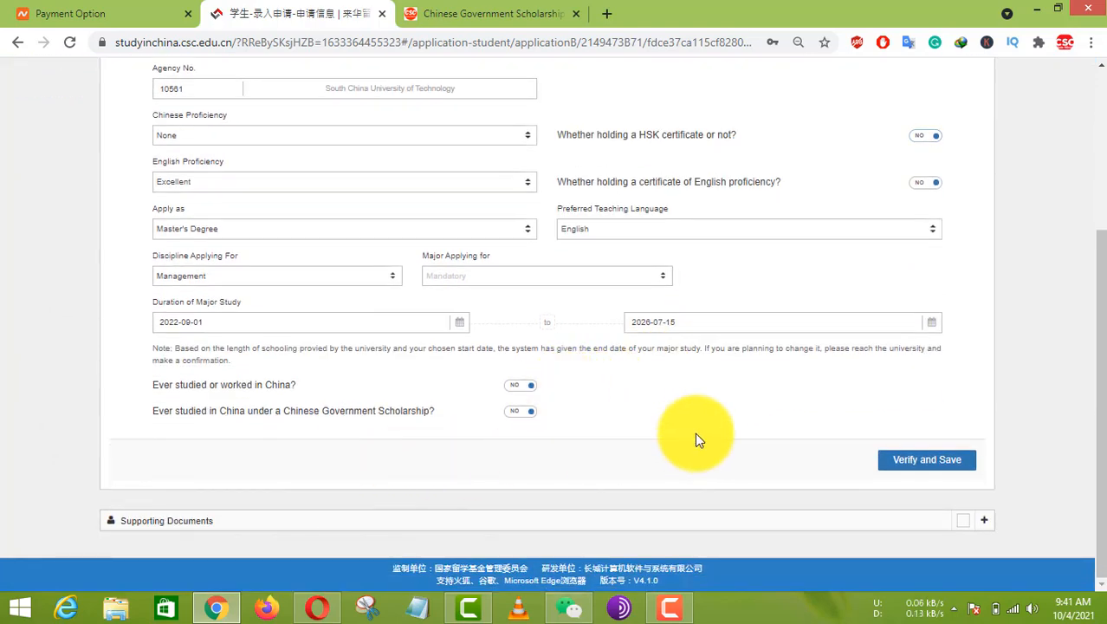
scroll(786, 405, up, 2)
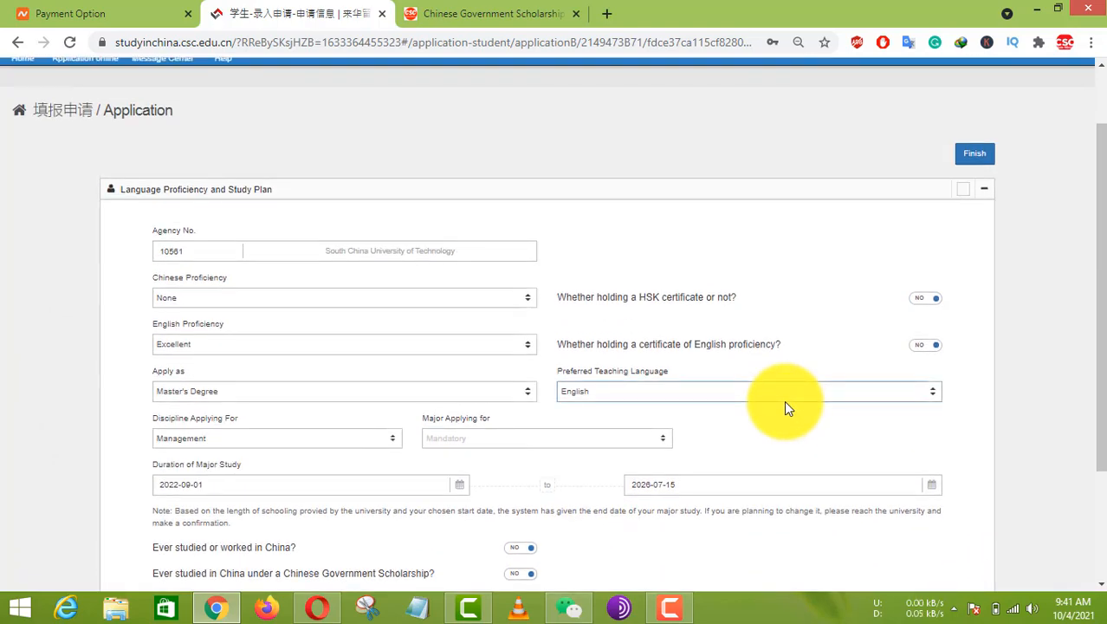
scroll(425, 313, down, 2)
scroll(321, 299, up, 2)
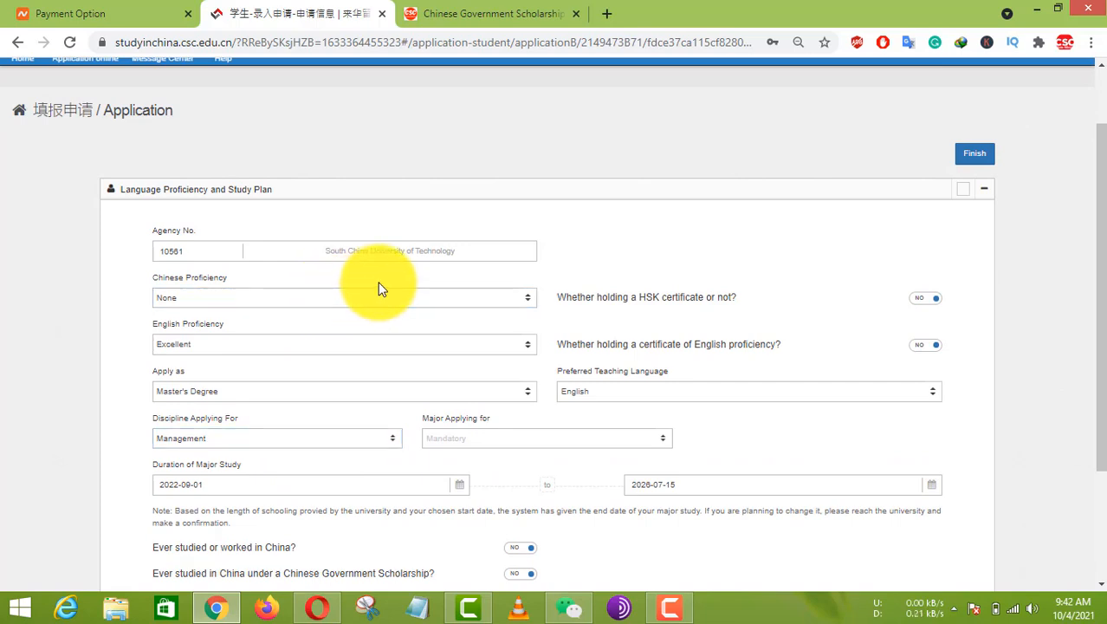
View the disciplines offered for the English-taught Master's Degree at South China University of Technology, keeping Management as the choice
scroll(388, 272, down, 1)
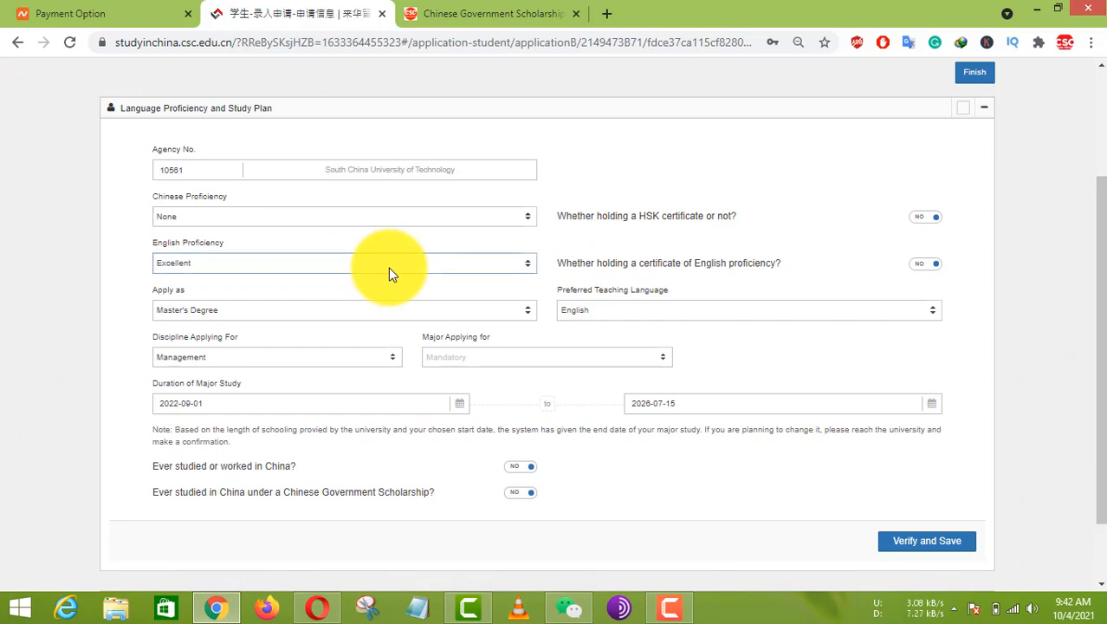
click(327, 358)
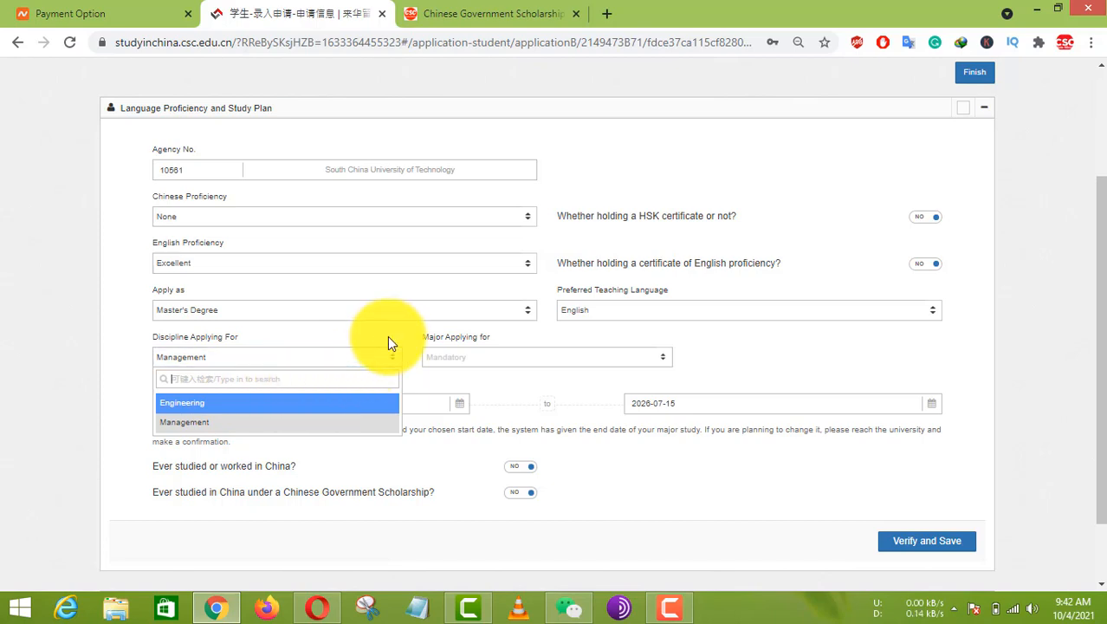
click(134, 380)
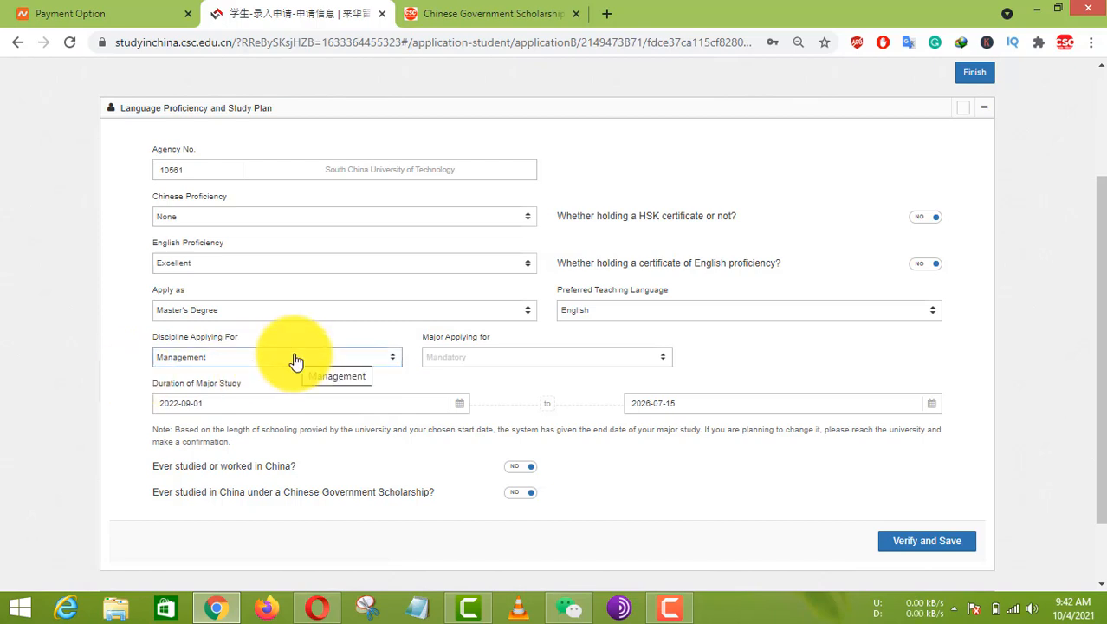
Return to the CSC Guide Official universities list and open the site's Chinese Professors Emails page
click(501, 15)
scroll(424, 161, up, 13)
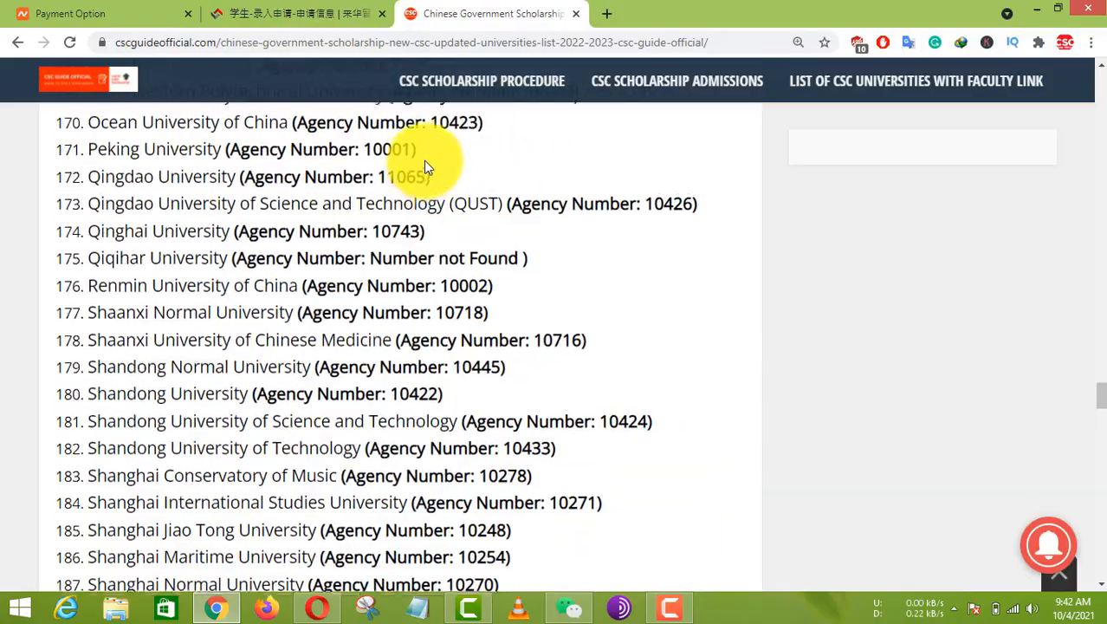
scroll(662, 210, up, 20)
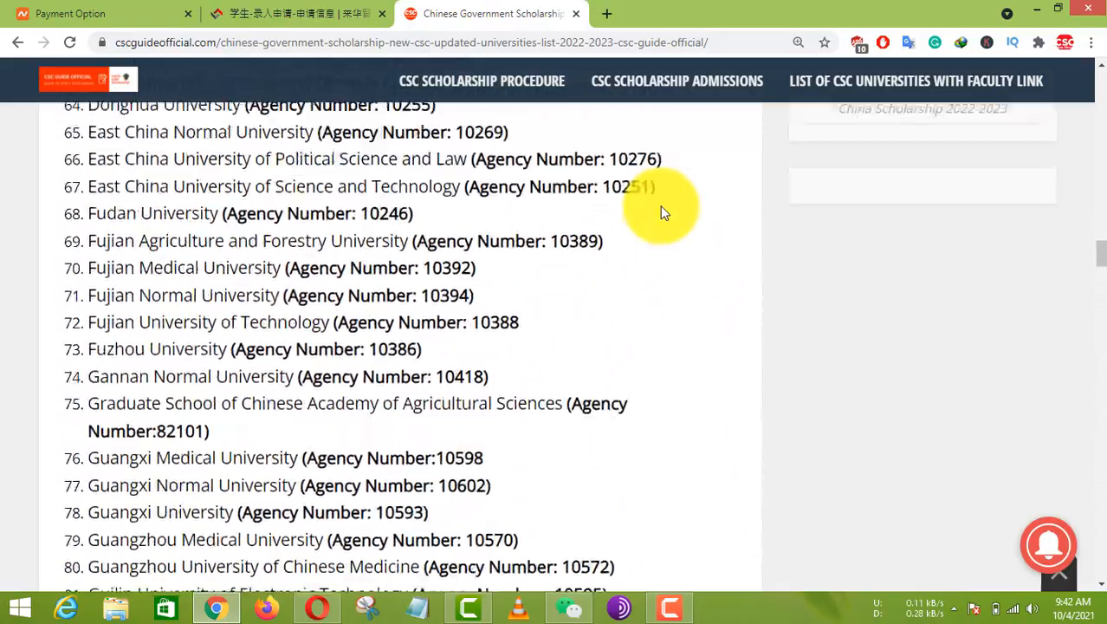
scroll(662, 210, up, 20)
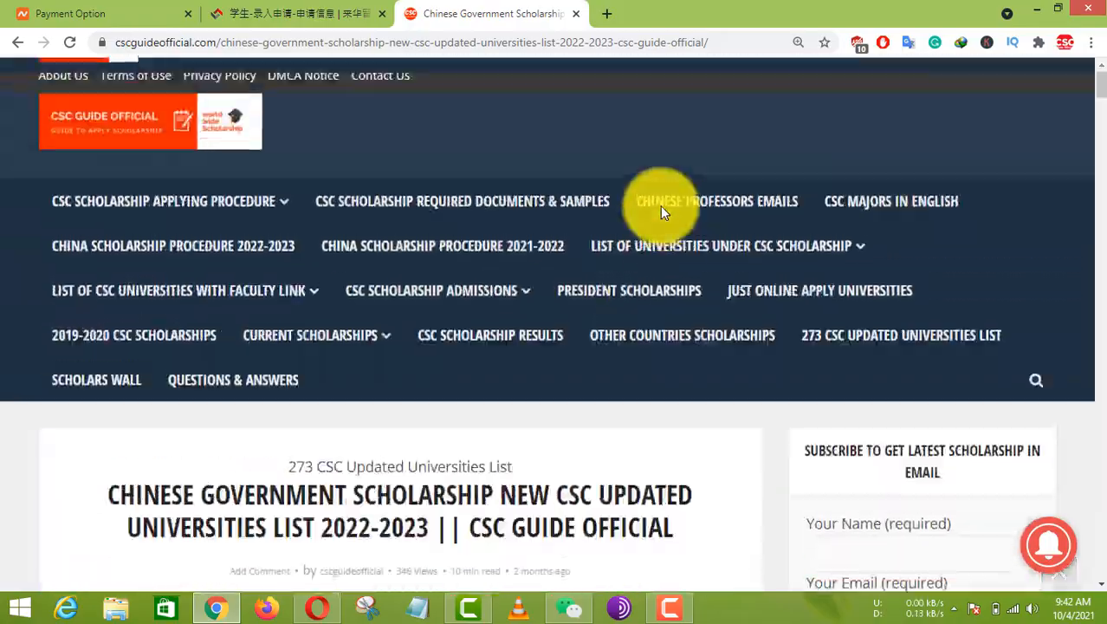
click(749, 202)
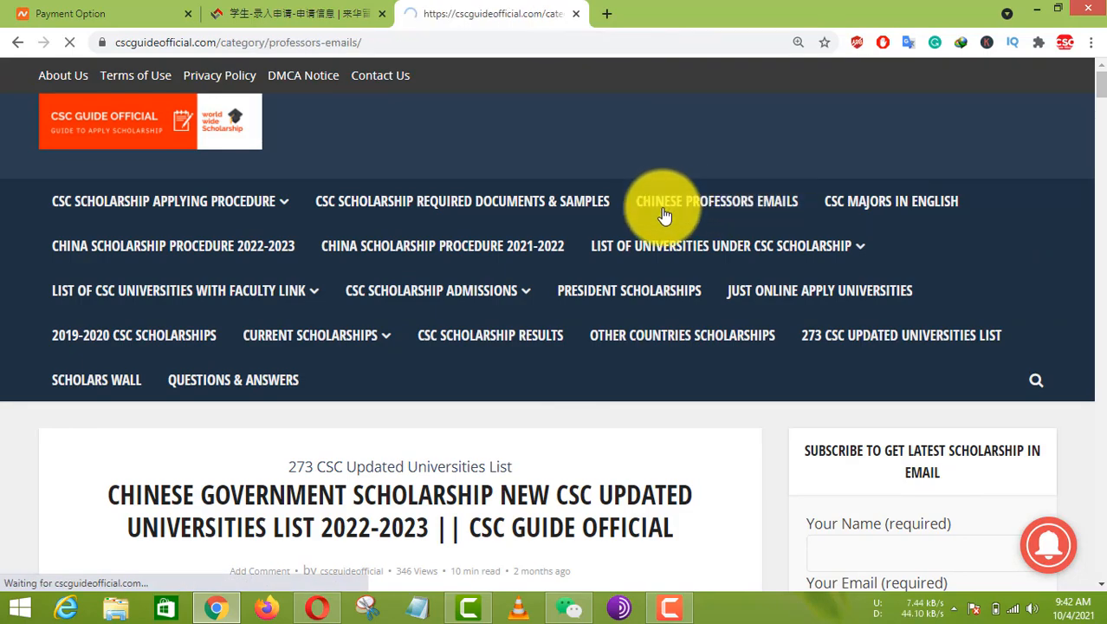
Browse the university posts listing professors' emails and faculty links, and return to the scholarship application form
scroll(470, 374, down, 5)
scroll(471, 374, down, 4)
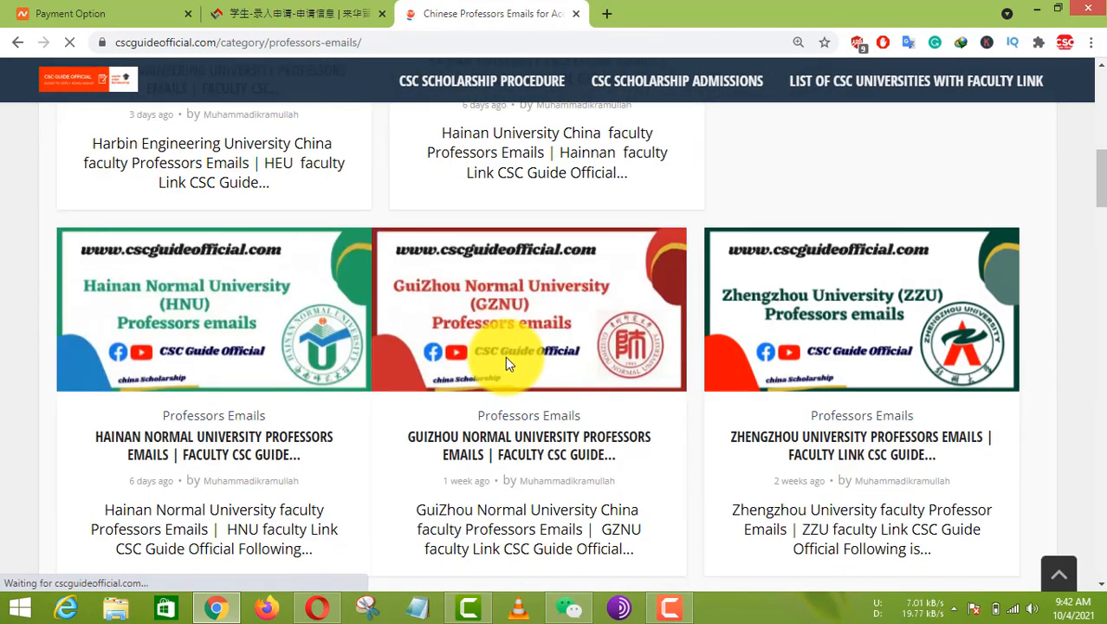
scroll(507, 354, up, 4)
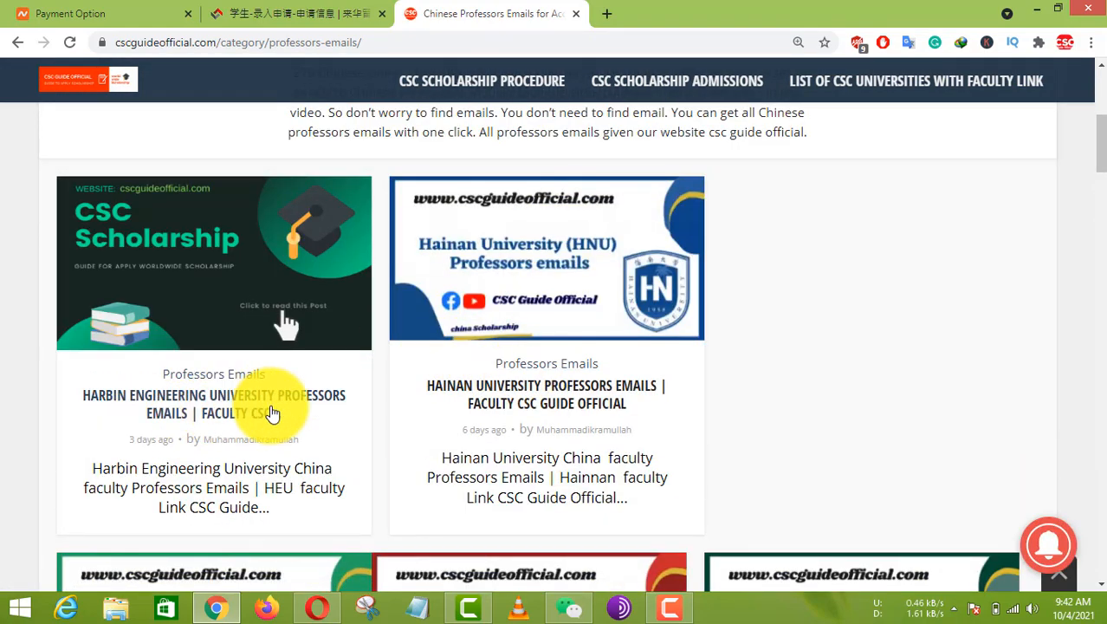
scroll(770, 270, down, 4)
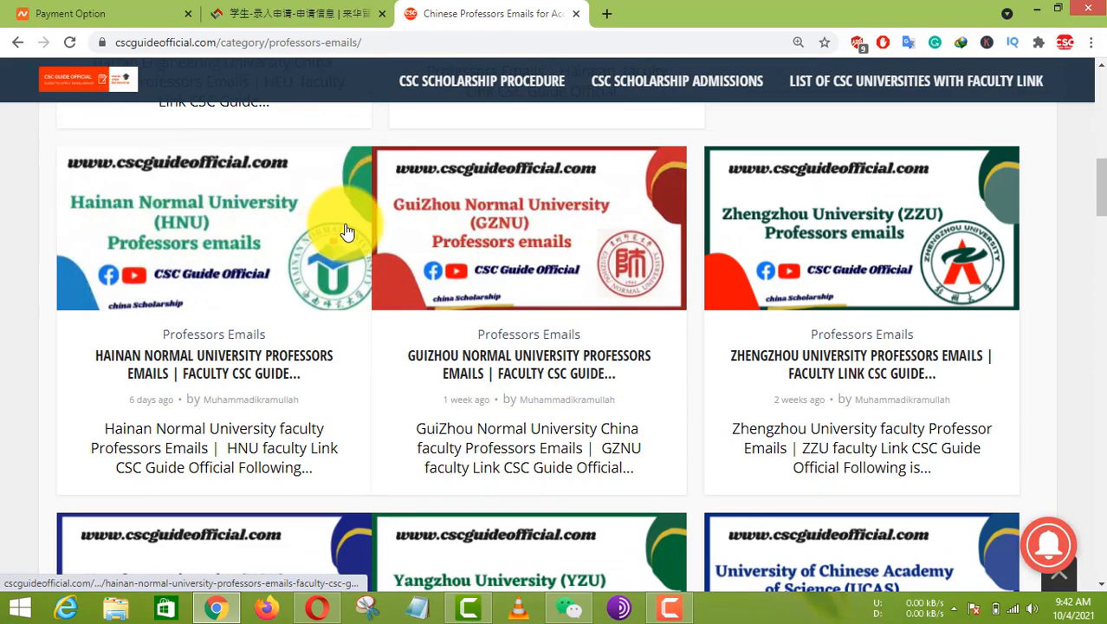
scroll(345, 232, down, 4)
click(295, 13)
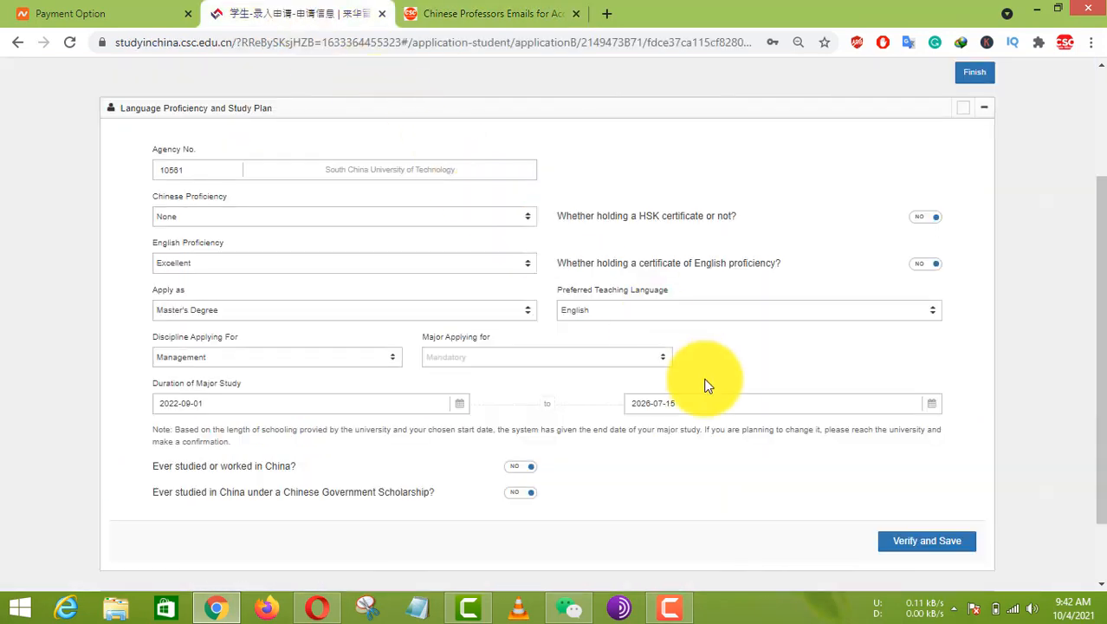